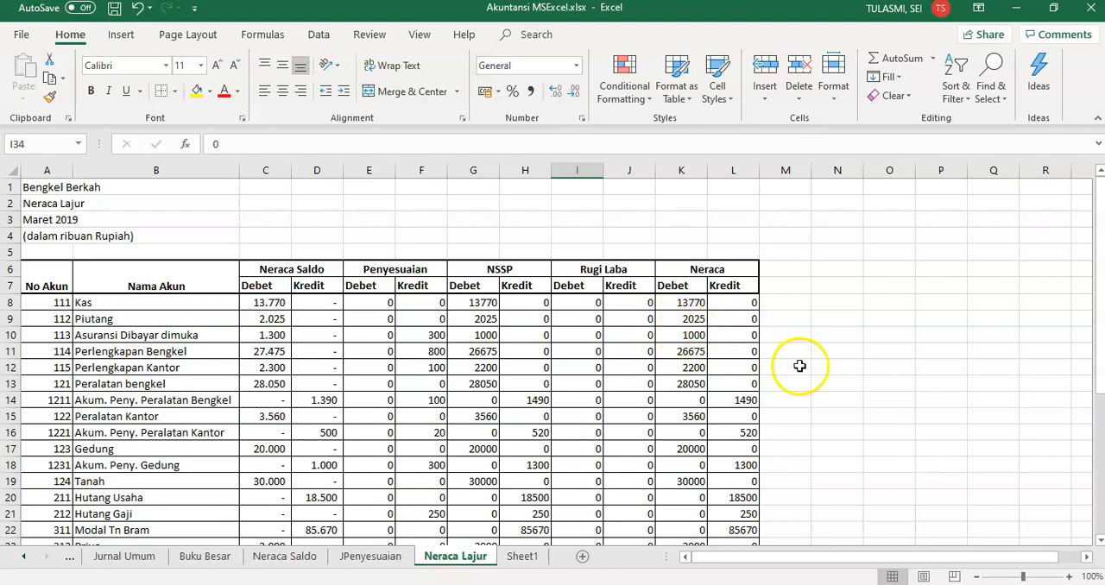
# Rename the Sheet1 worksheet as Laporan Keuangan
pyautogui.moveTo(1094, 350); pyautogui.dragTo(1100, 420)
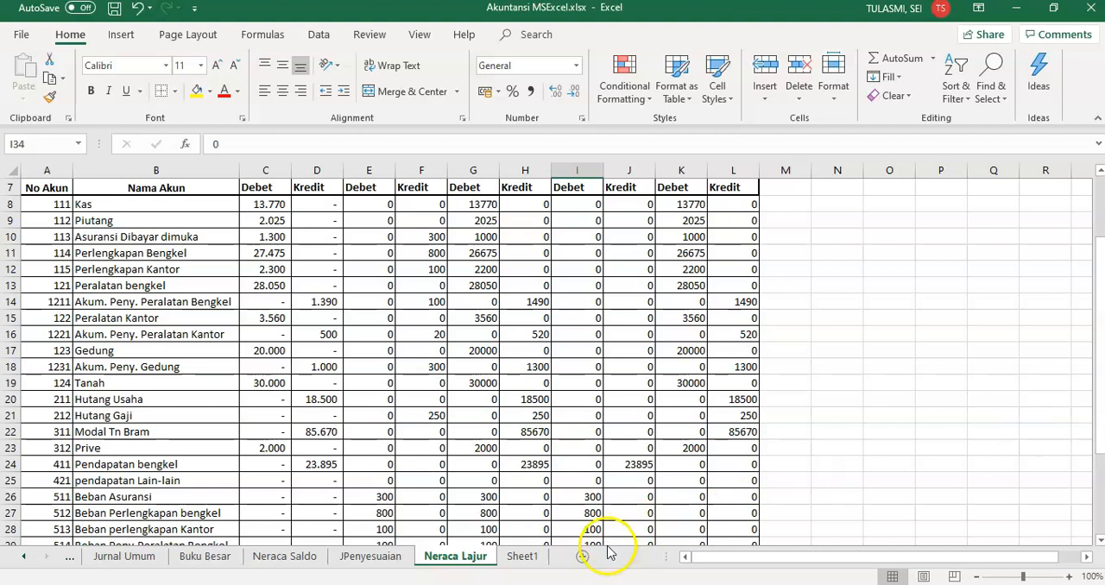
pyautogui.moveTo(1097, 388); pyautogui.dragTo(1094, 326)
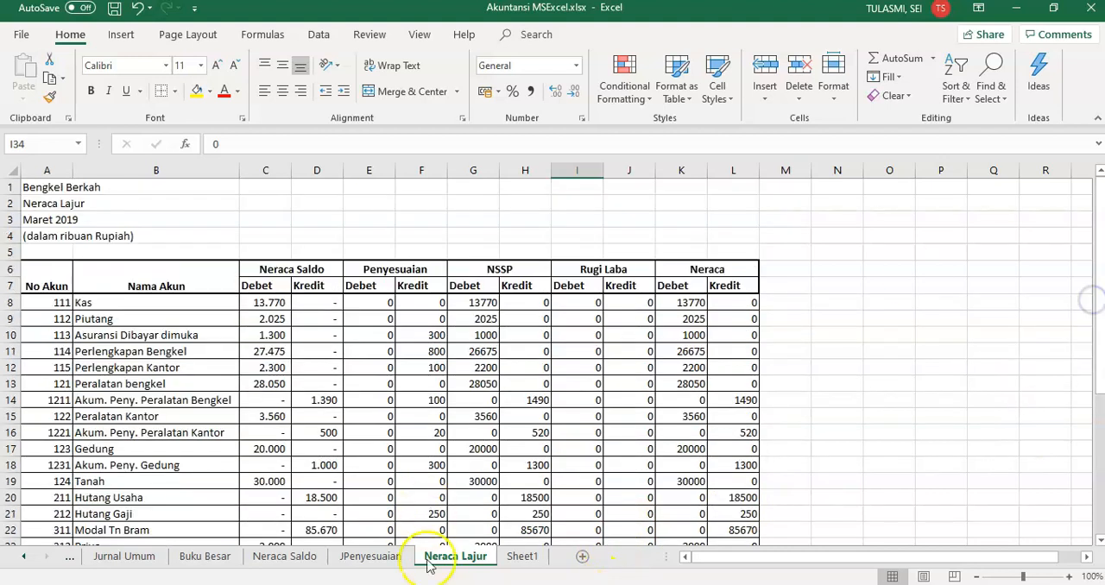
pyautogui.click(520, 557)
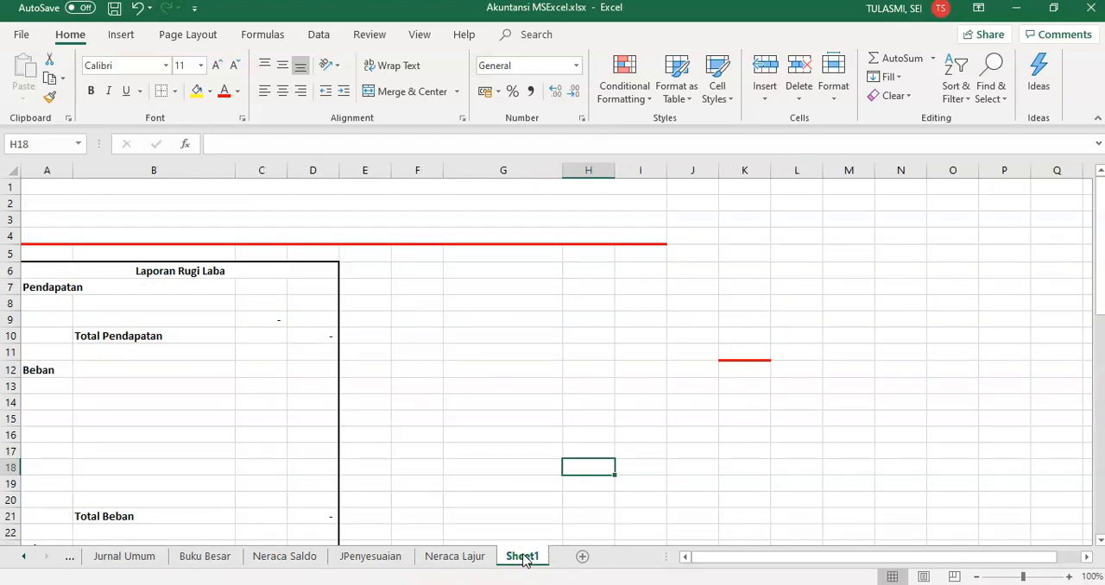
pyautogui.rightClick(523, 558)
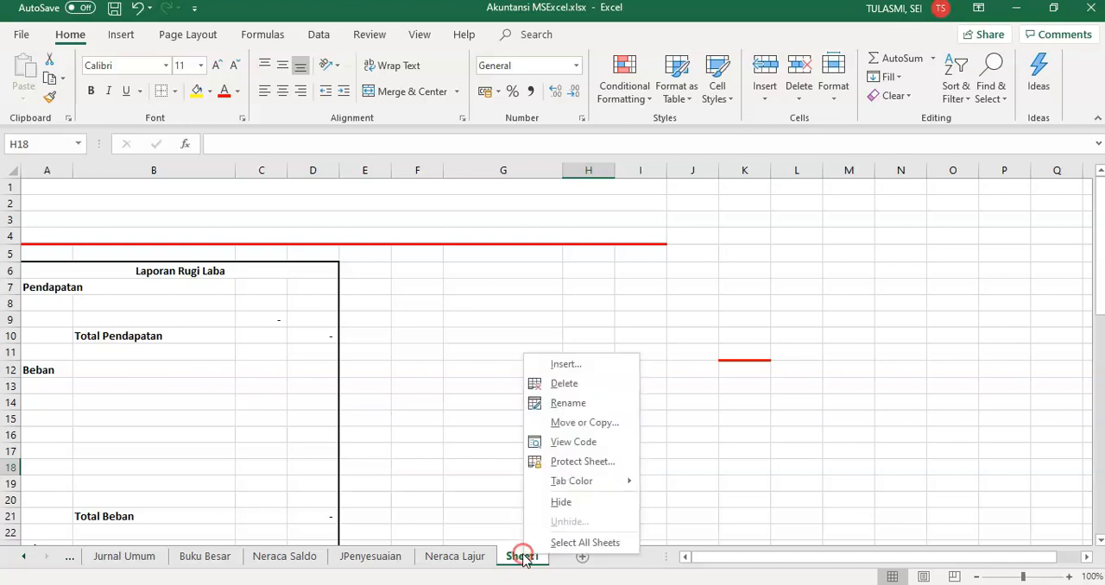
pyautogui.click(582, 403)
pyautogui.write('Lapo')
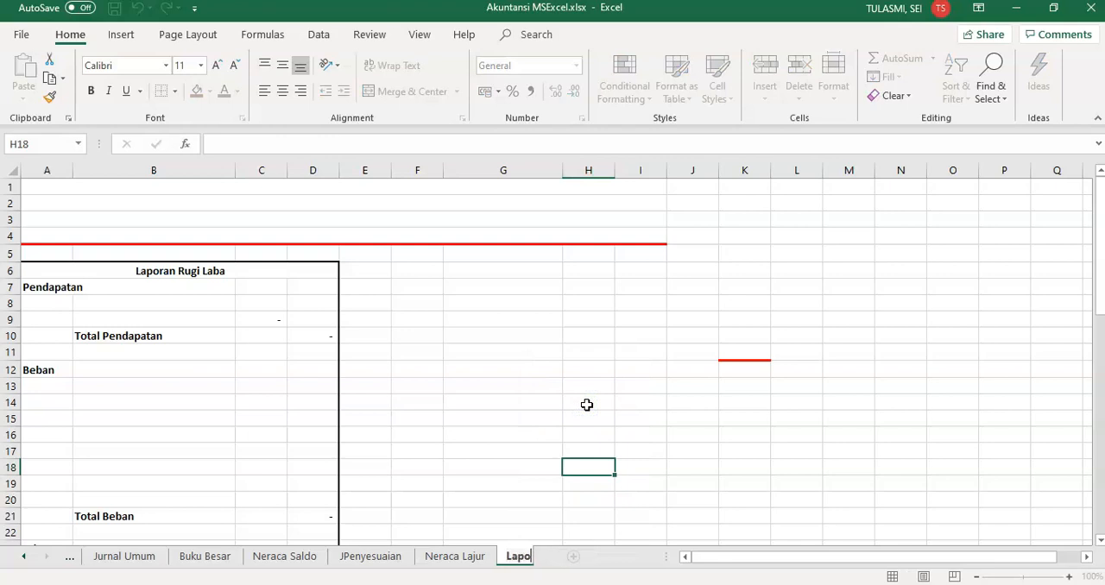
pyautogui.write('ran Keuangan')
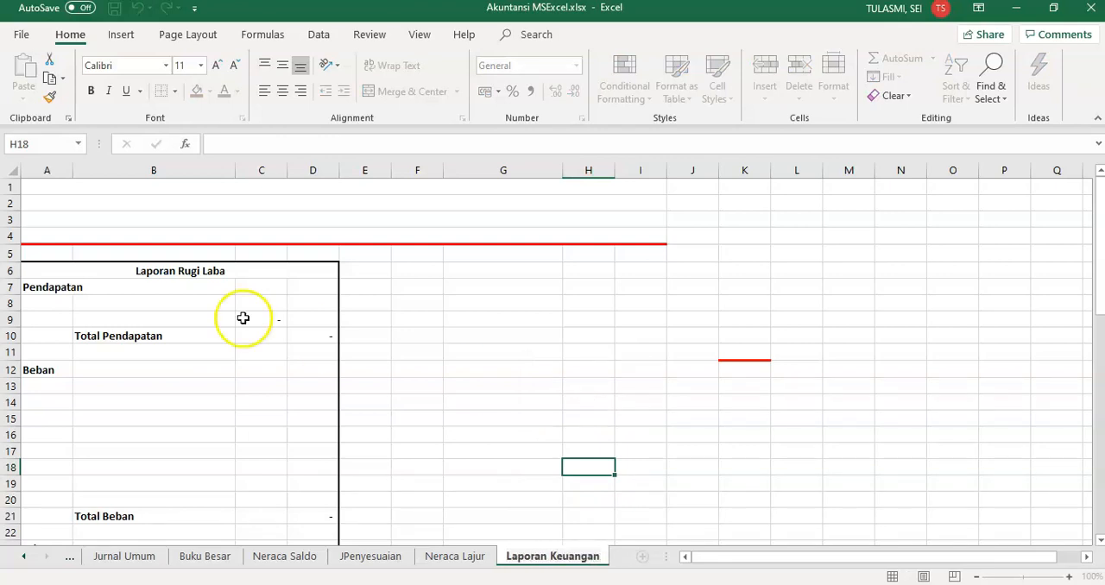
pyautogui.click(135, 294)
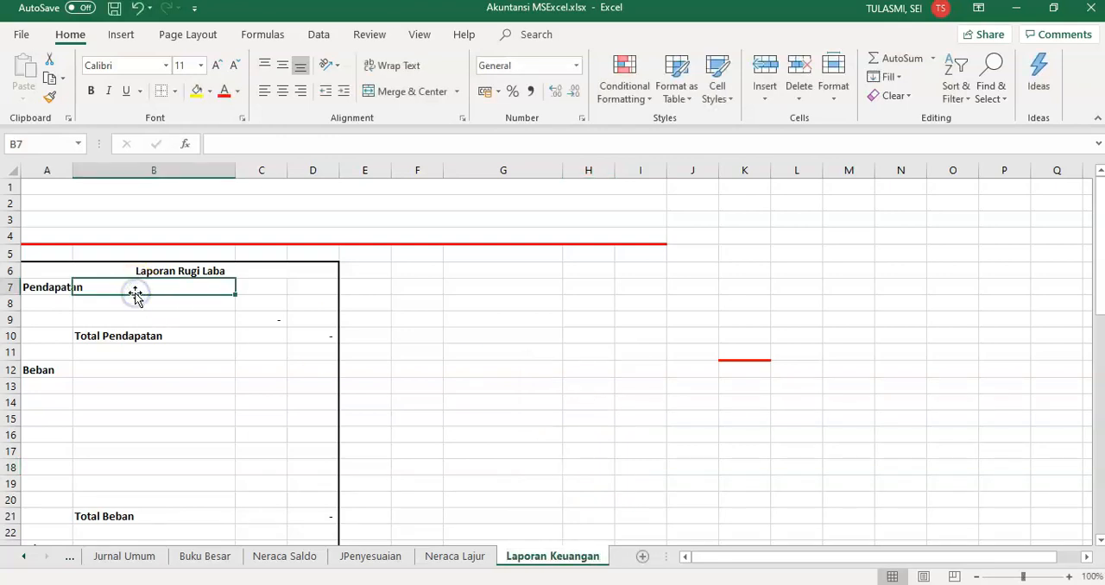
# Fill the first two heading rows of the report with "Bengkel Berkah" and "Laporan Keuangan"
pyautogui.click(356, 192)
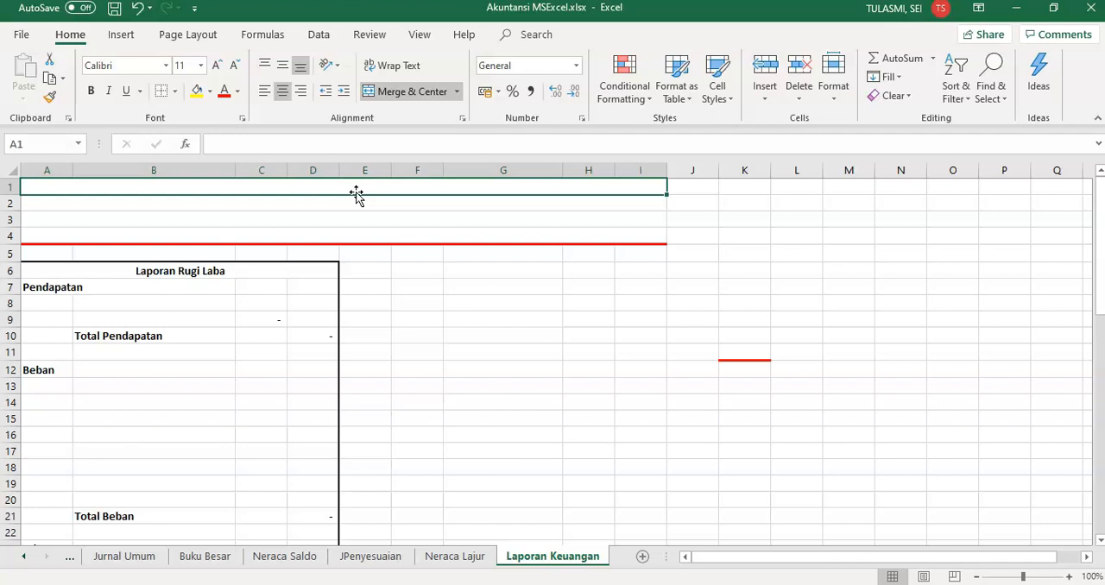
pyautogui.write('Bengkel')
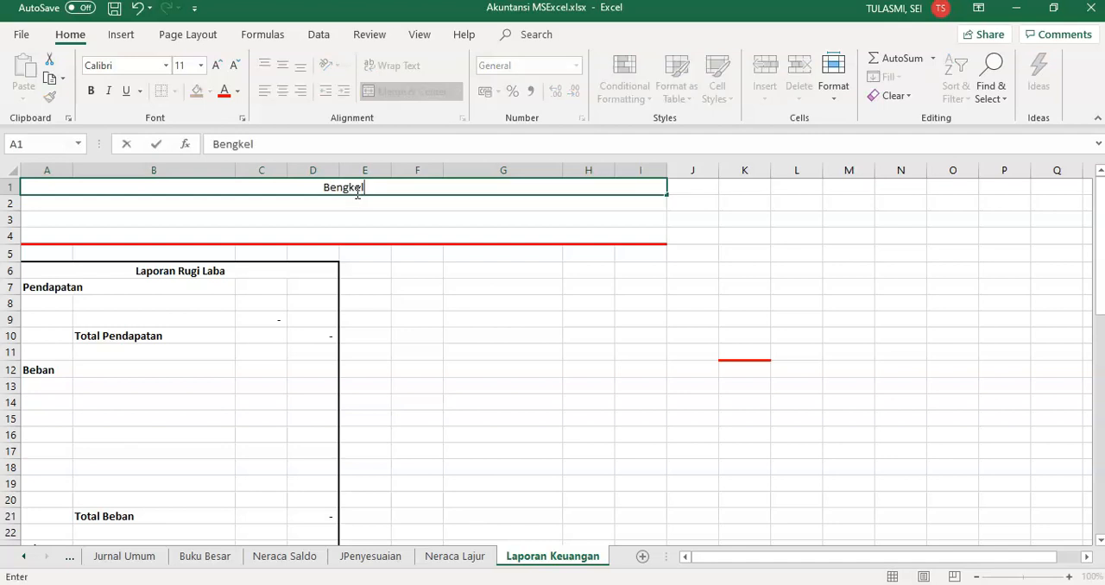
pyautogui.write(' Berkah')
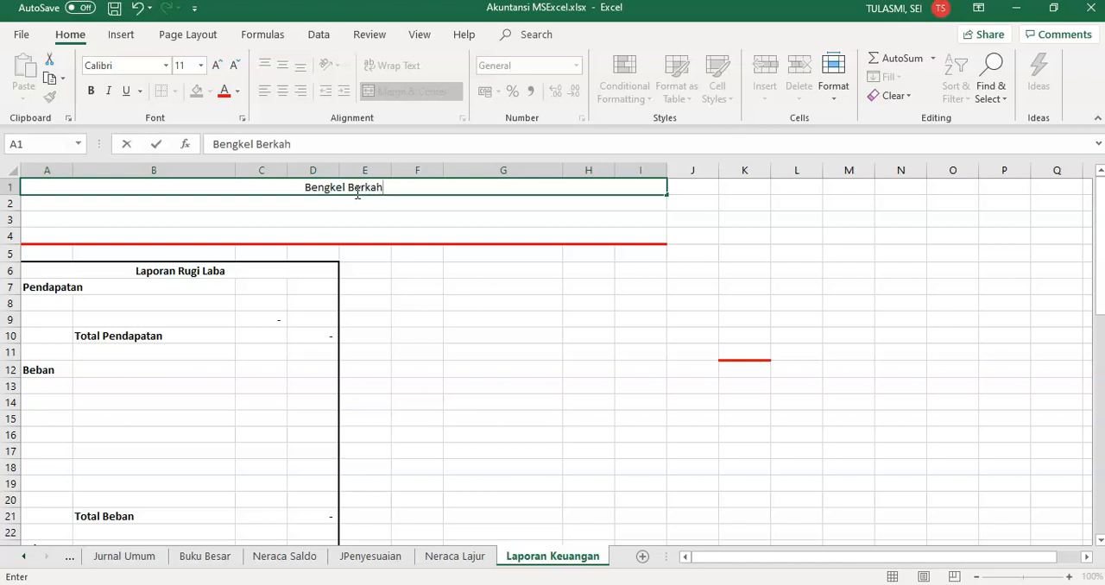
pyautogui.press('Return')
pyautogui.write('Laporan Keuangan')
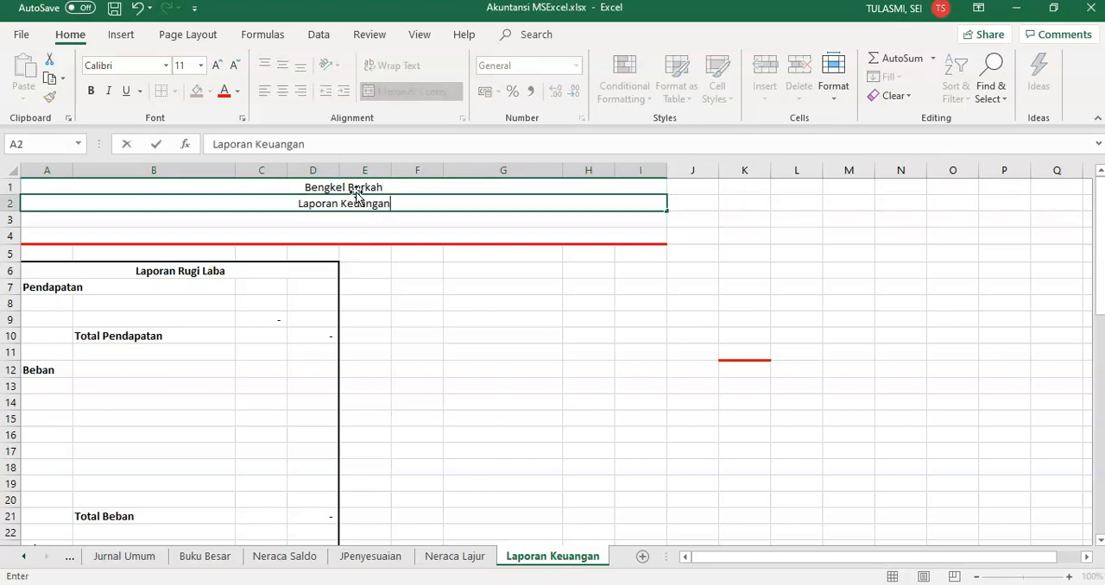
pyautogui.press('Return')
# Add "Maret 2019" in heading row 3 and "(dalam ribuan Rupiah)" in row 4
pyautogui.write('Maret 2019')
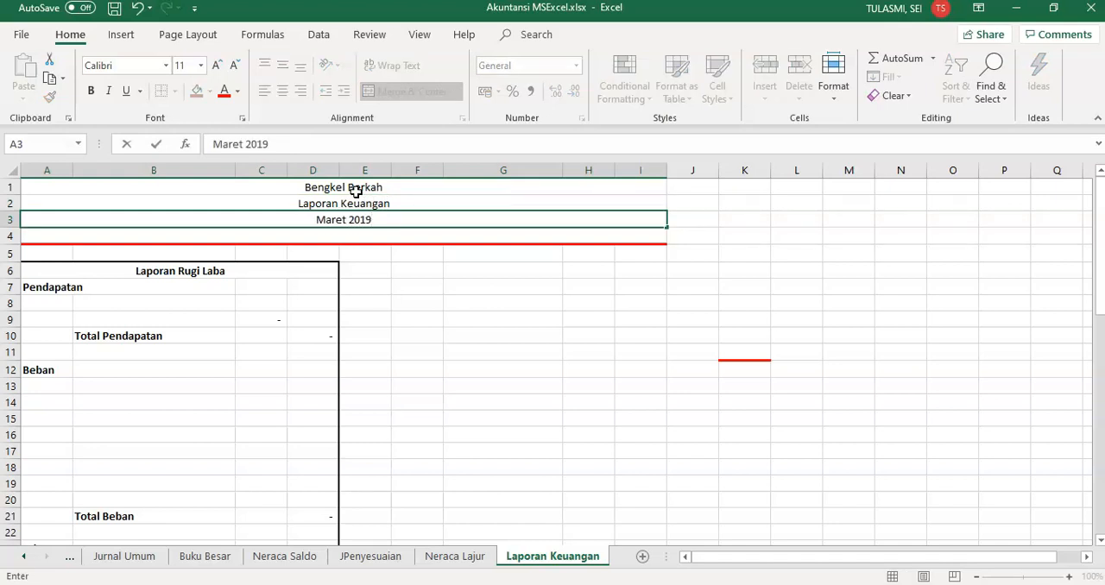
pyautogui.press('Return')
pyautogui.write('(')
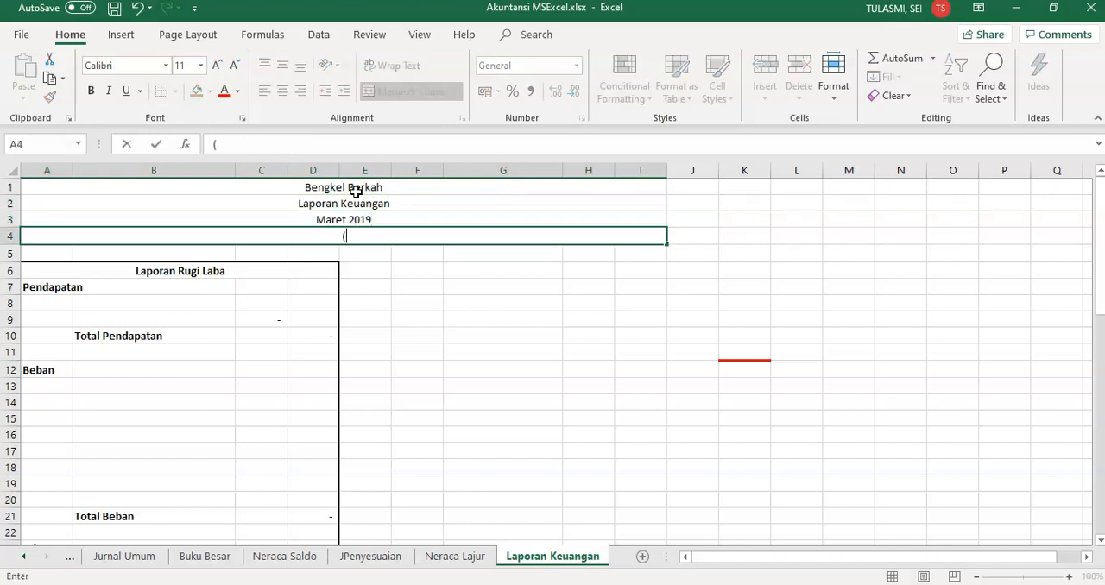
pyautogui.write('dalam ribuan Rupiah)')
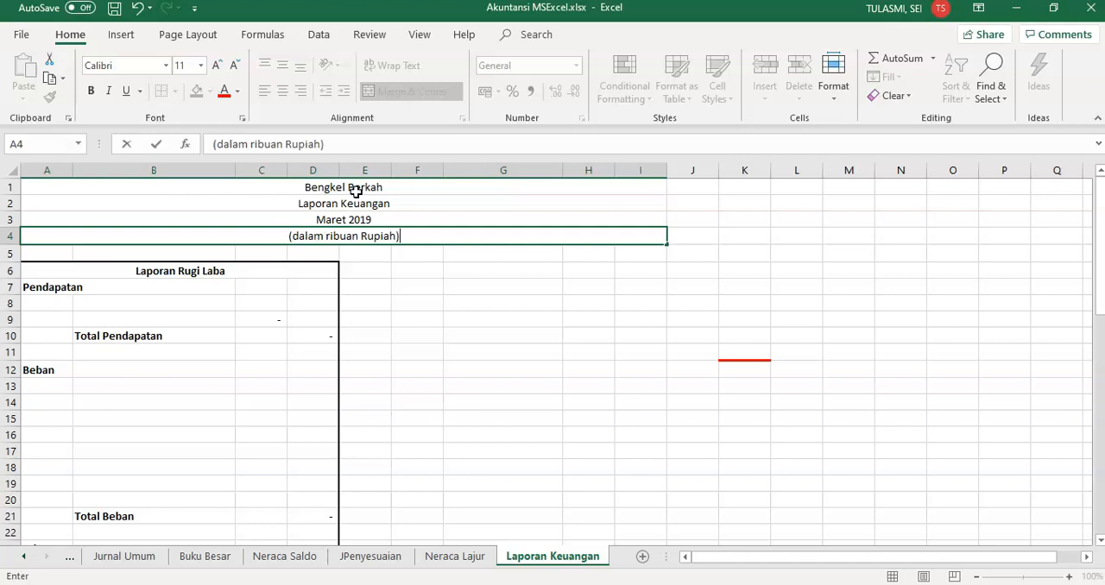
pyautogui.click(175, 272)
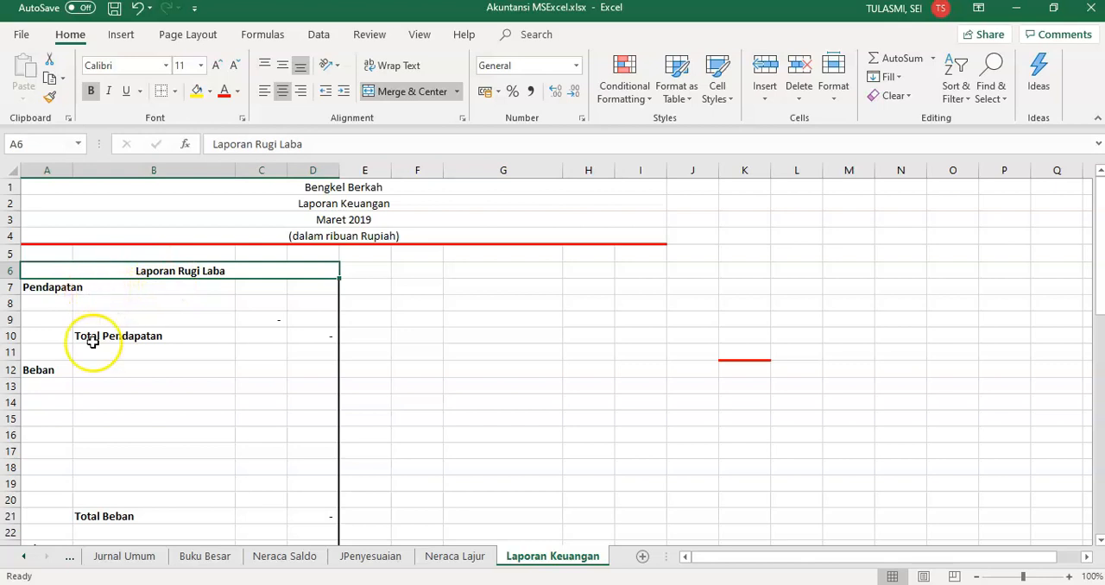
# Check the Rugi Laba columns for the revenue and expense accounts on the Neraca Lajur sheet, then return to Laporan Keuangan
pyautogui.click(62, 370)
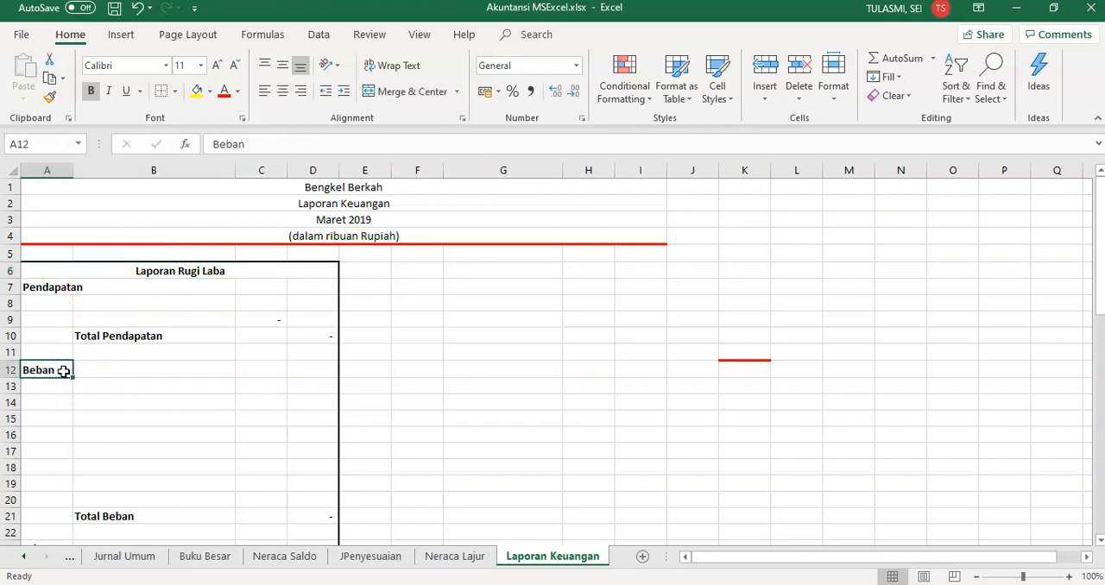
pyautogui.click(446, 559)
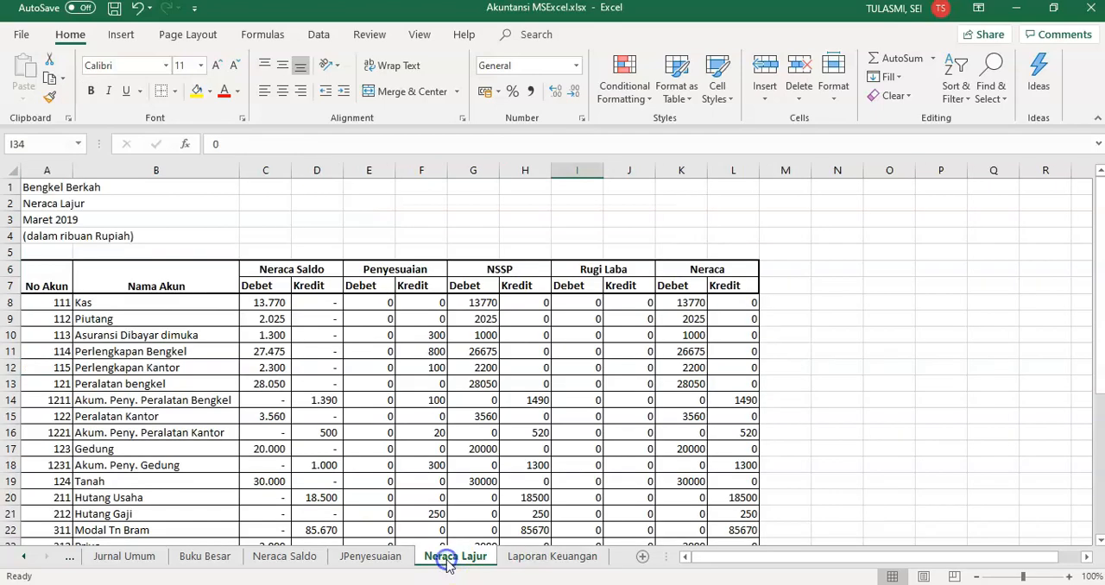
pyautogui.moveTo(1101, 352); pyautogui.dragTo(1101, 450)
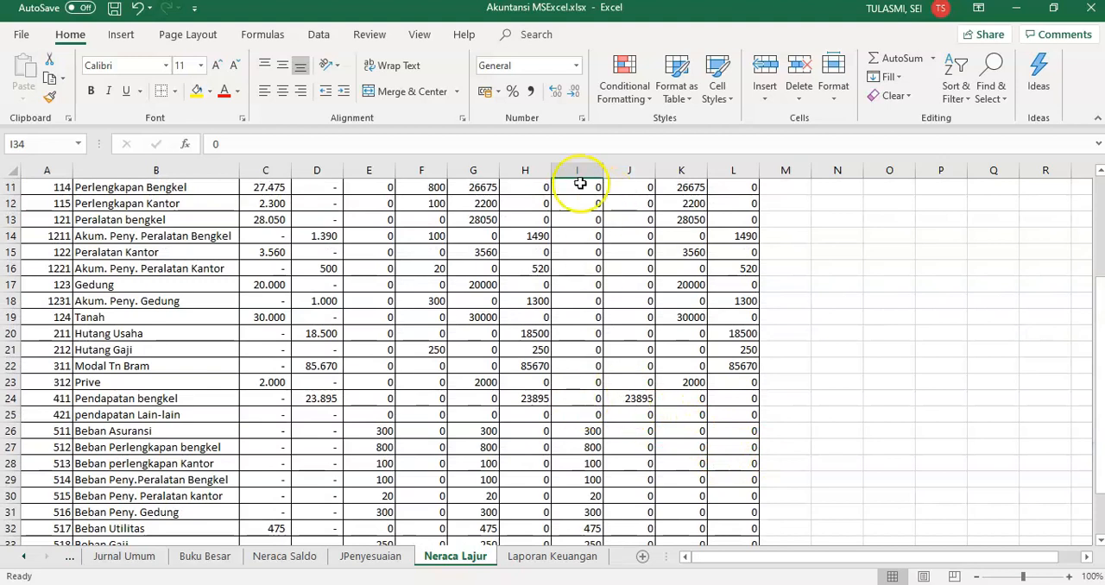
pyautogui.click(540, 558)
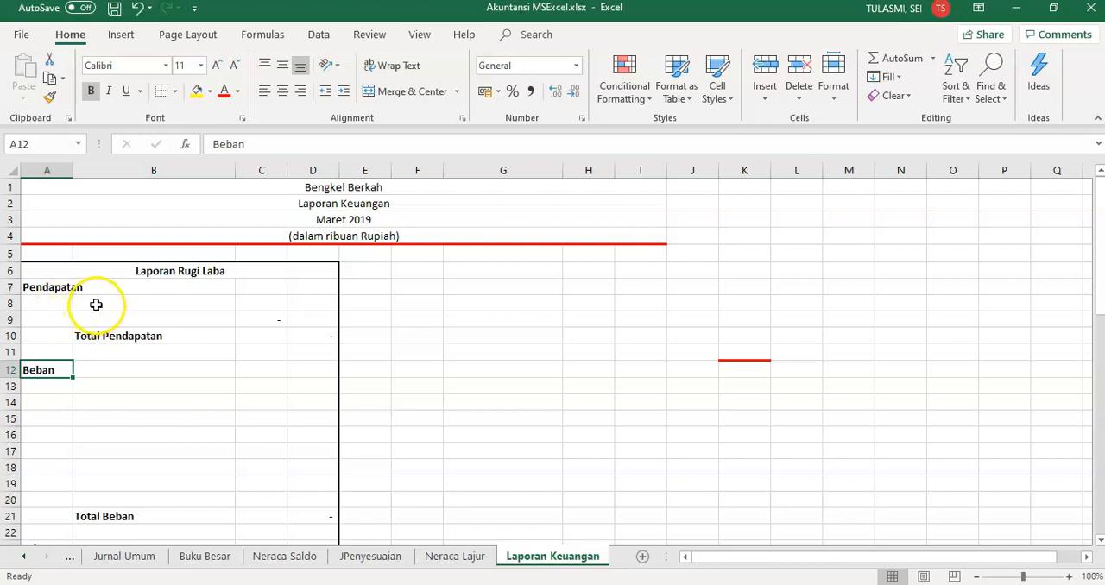
# Begin a VLOOKUP formula in cell B8 under Pendapatan with A8 as the lookup value
pyautogui.click(96, 304)
pyautogui.write('=v')
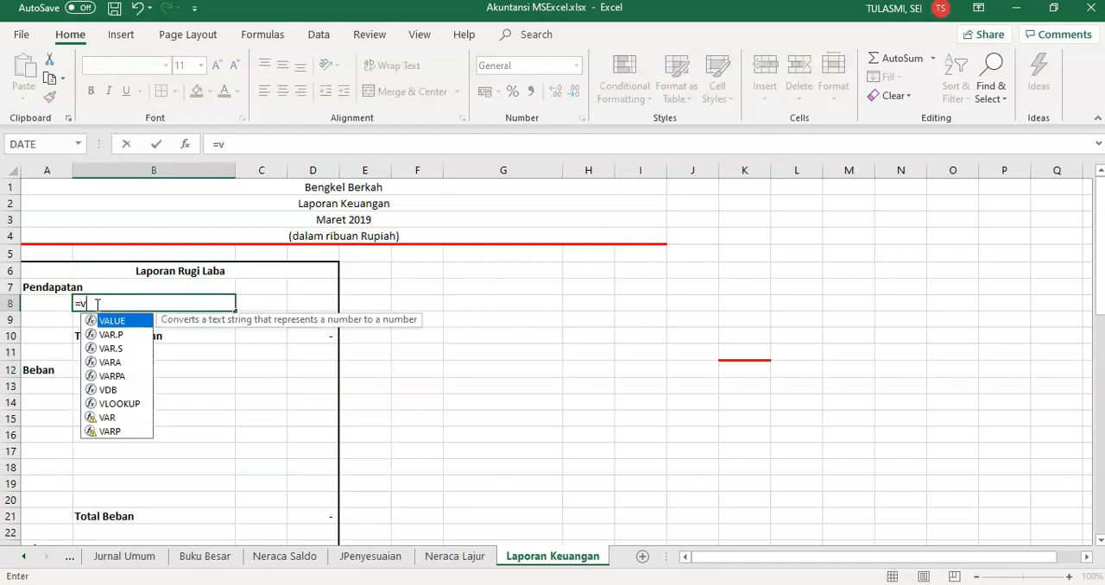
pyautogui.write('loo')
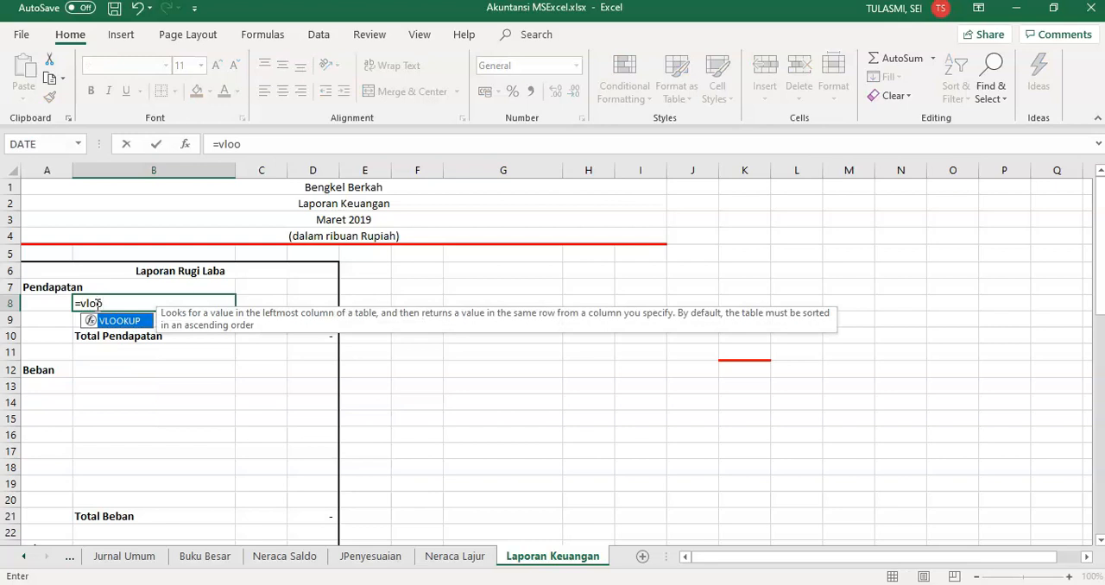
pyautogui.doubleClick(110, 321)
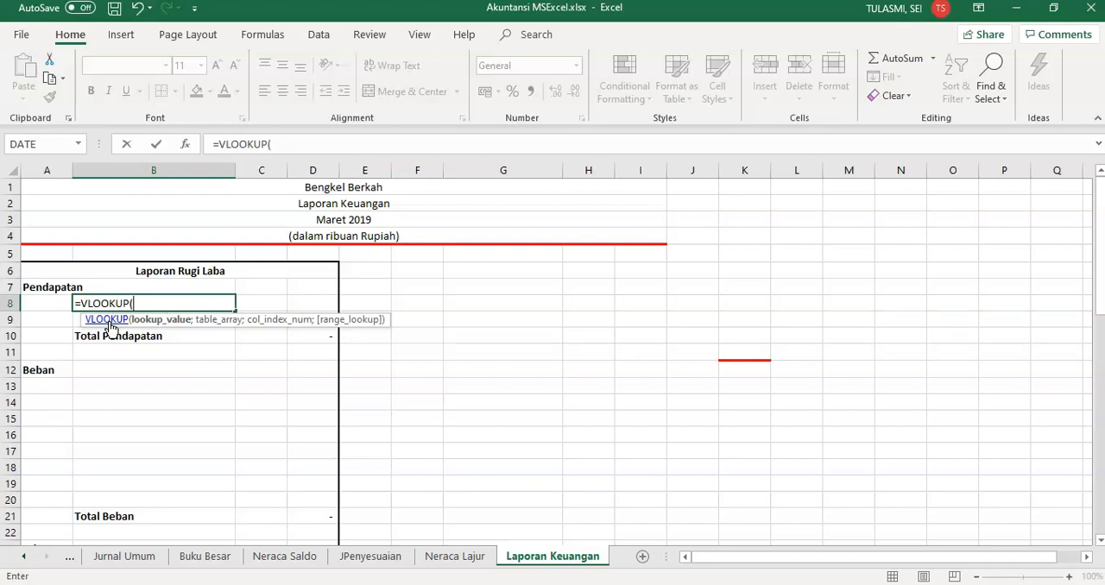
pyautogui.click(47, 303)
pyautogui.write(';')
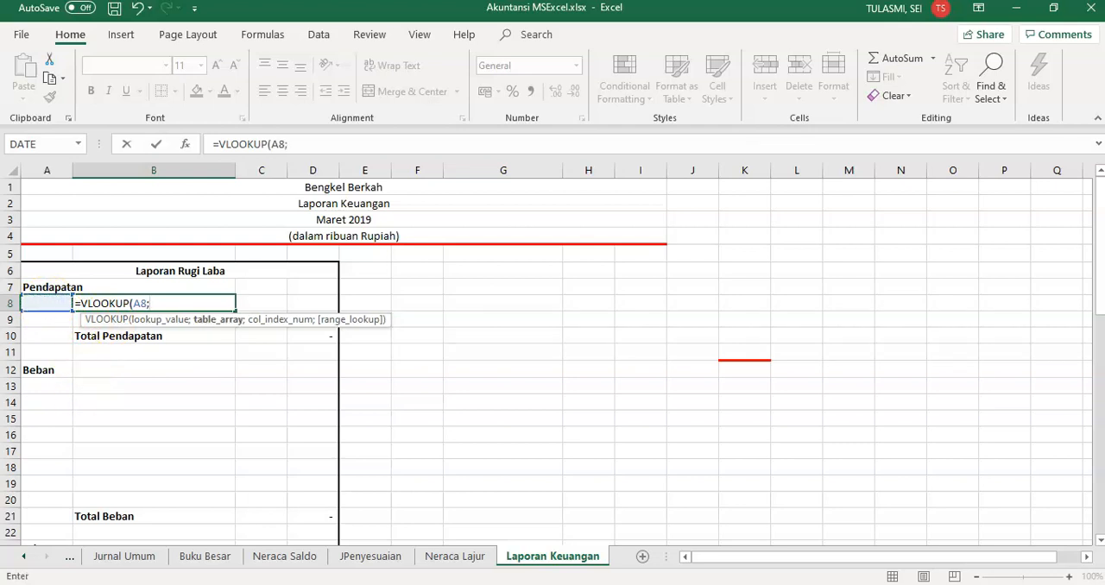
# Complete the VLOOKUP in B8 with the named range Account as table, column index 2 and range lookup 0
pyautogui.click(23, 556)
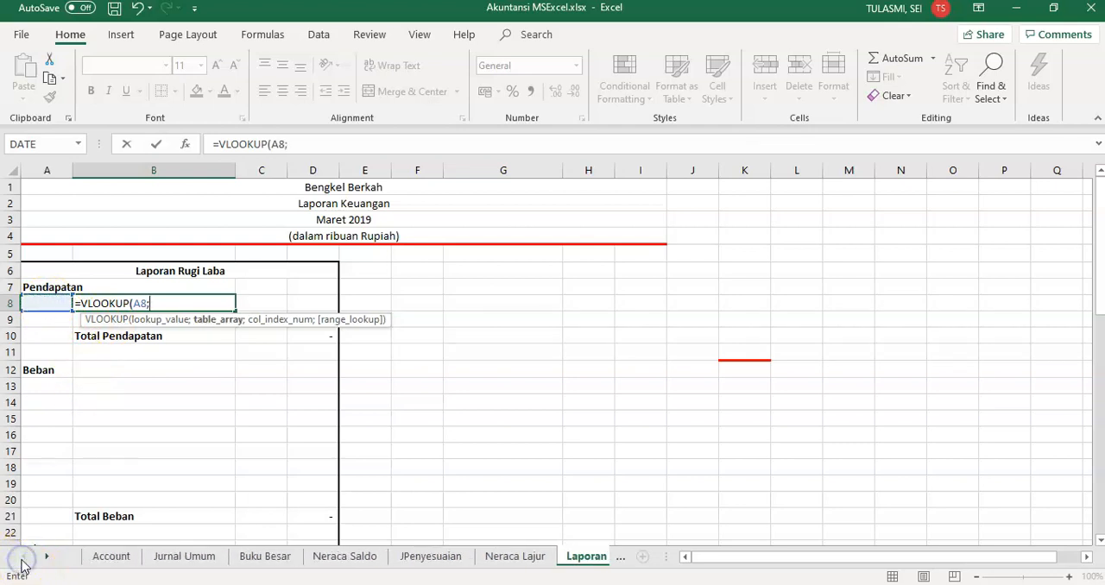
pyautogui.click(116, 559)
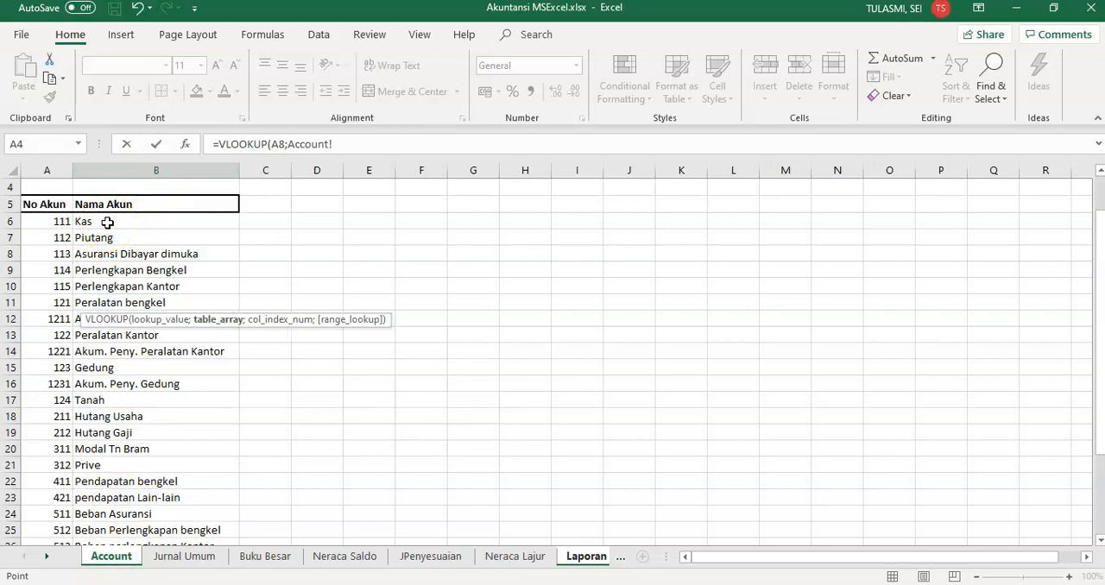
pyautogui.click(345, 144)
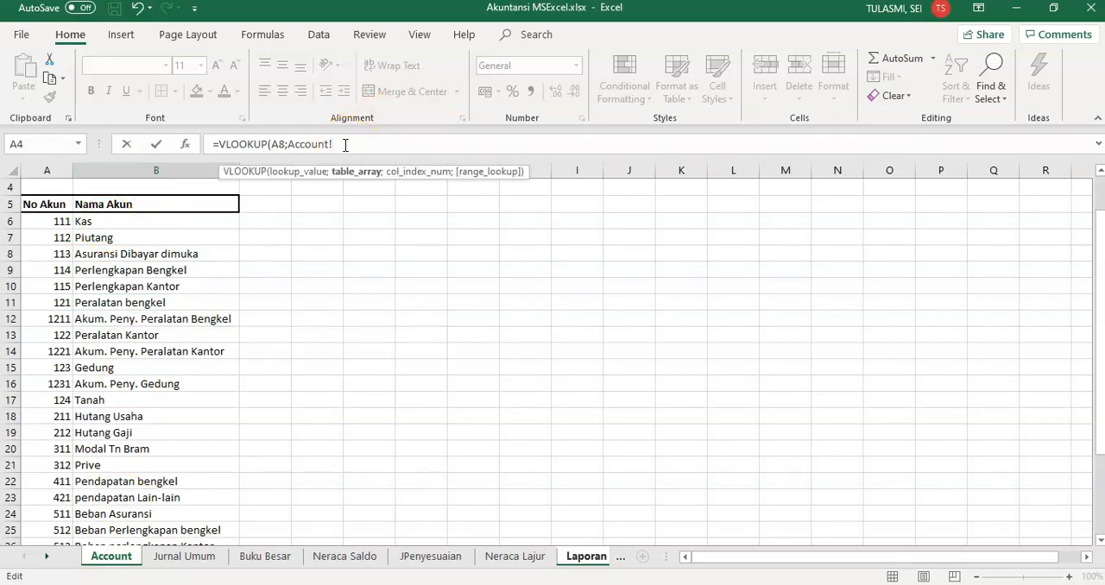
pyautogui.press('BackSpace')
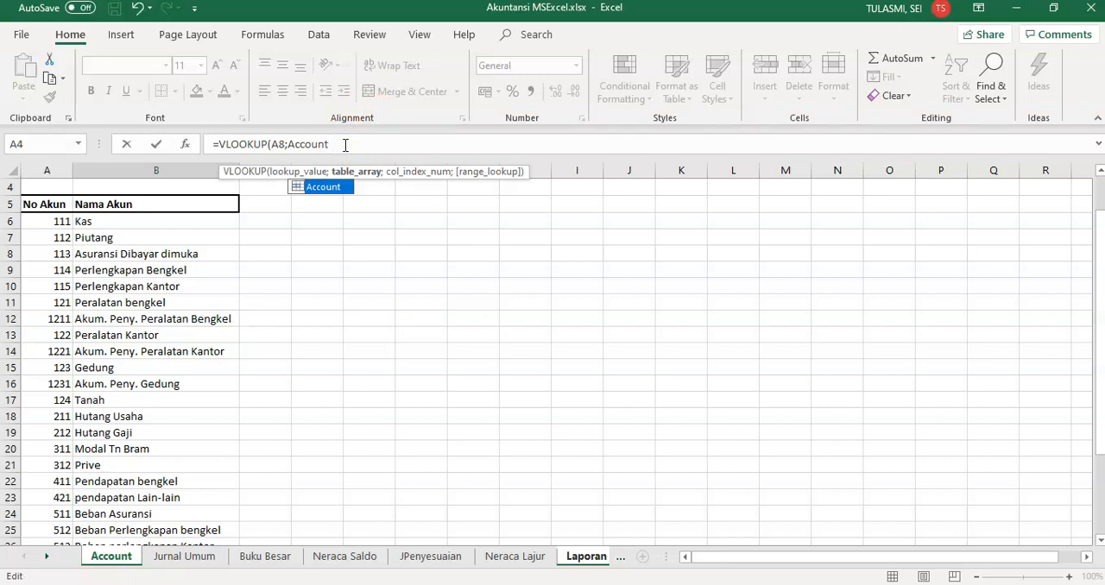
pyautogui.write(';')
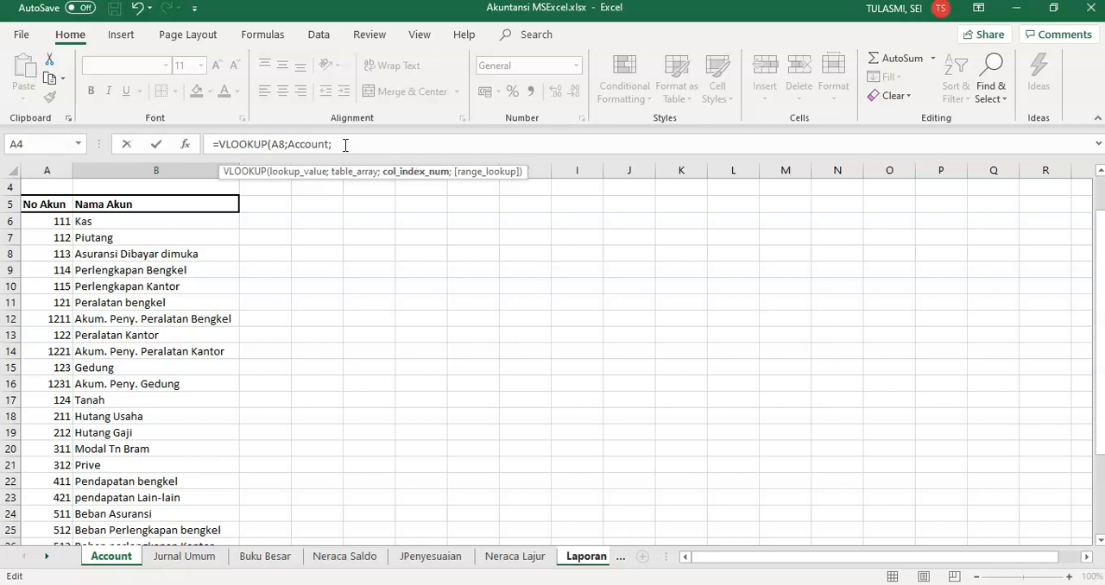
pyautogui.write('2;')
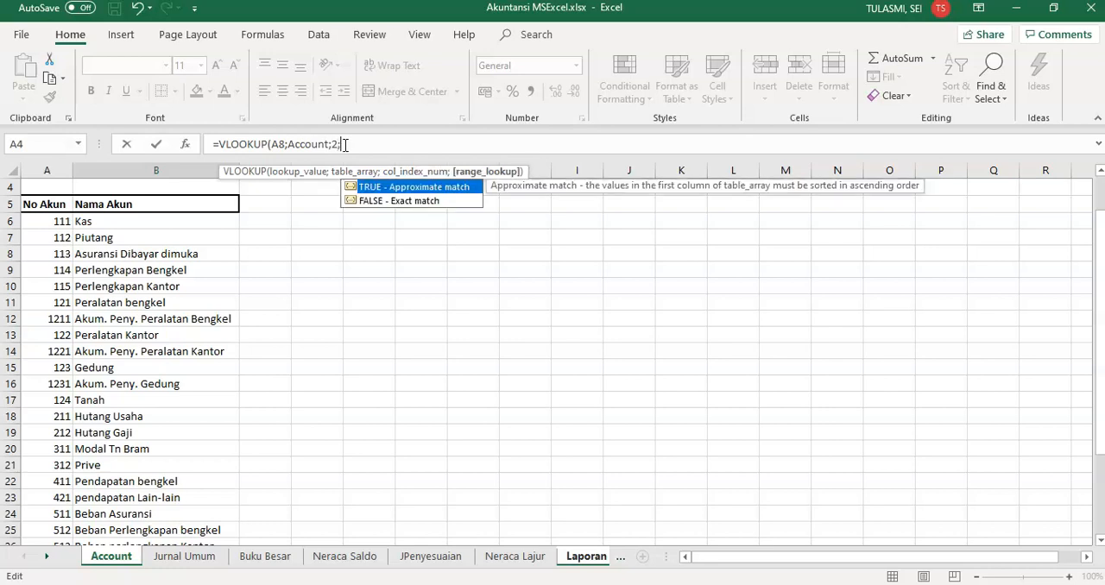
pyautogui.write('0')
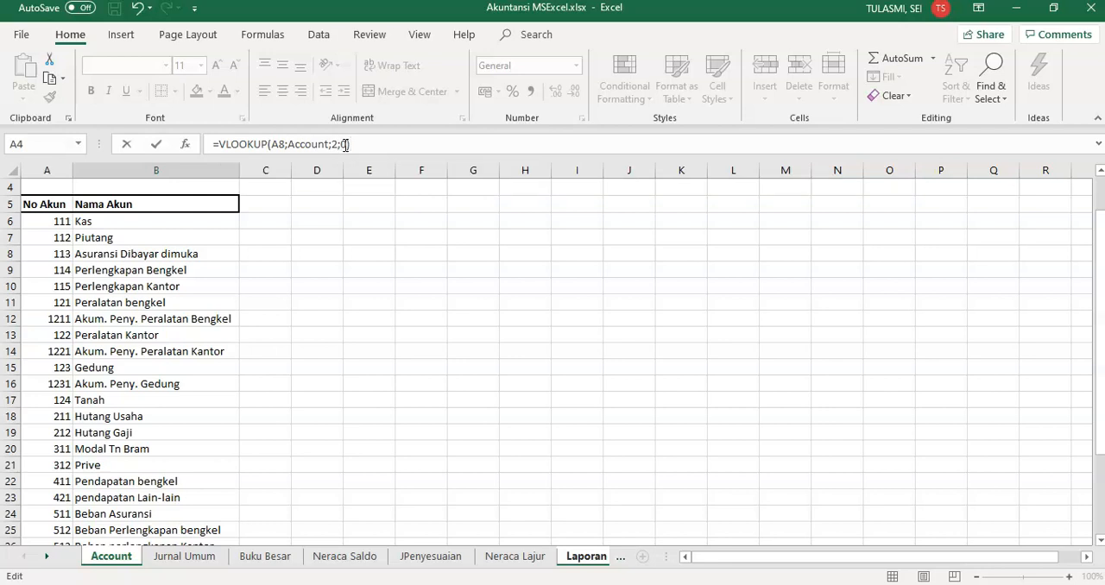
pyautogui.press('Return')
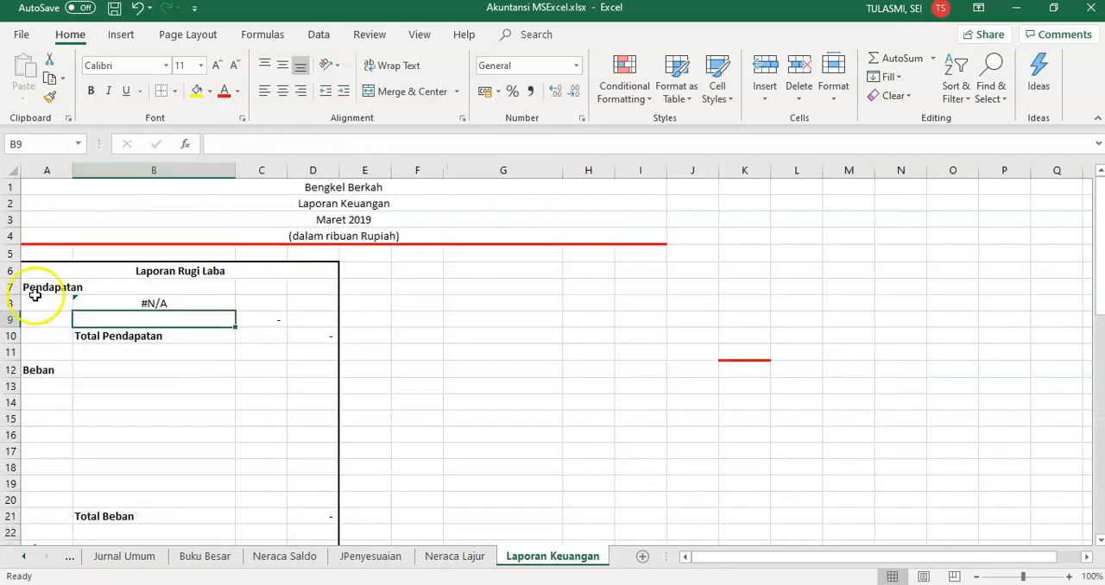
# Enter account codes 411 and 421 in A8 and A9, and fill the VLOOKUP formula from B8 down to B9
pyautogui.click(38, 303)
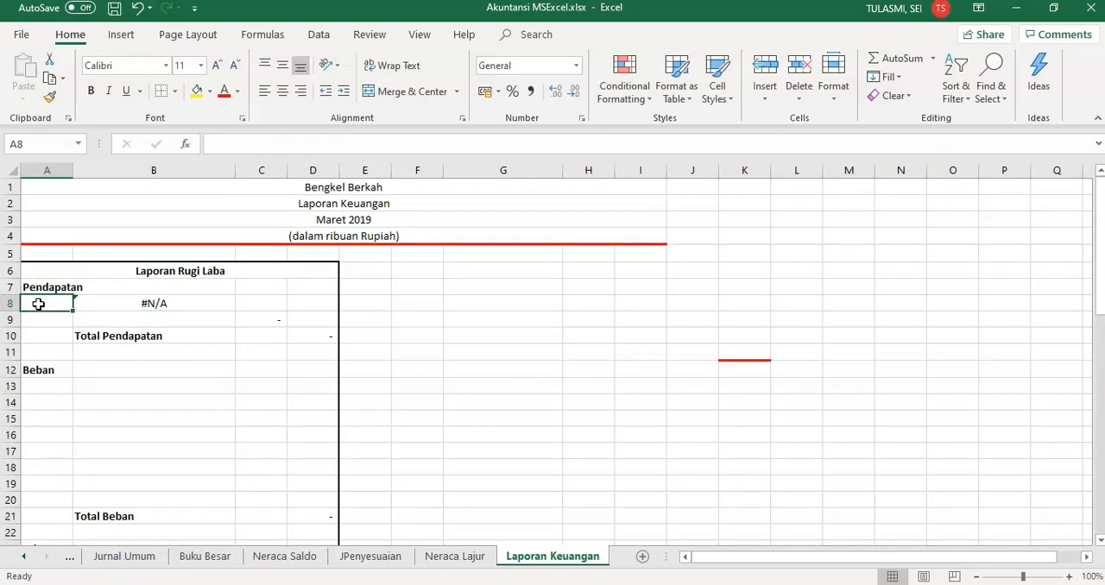
pyautogui.write('411')
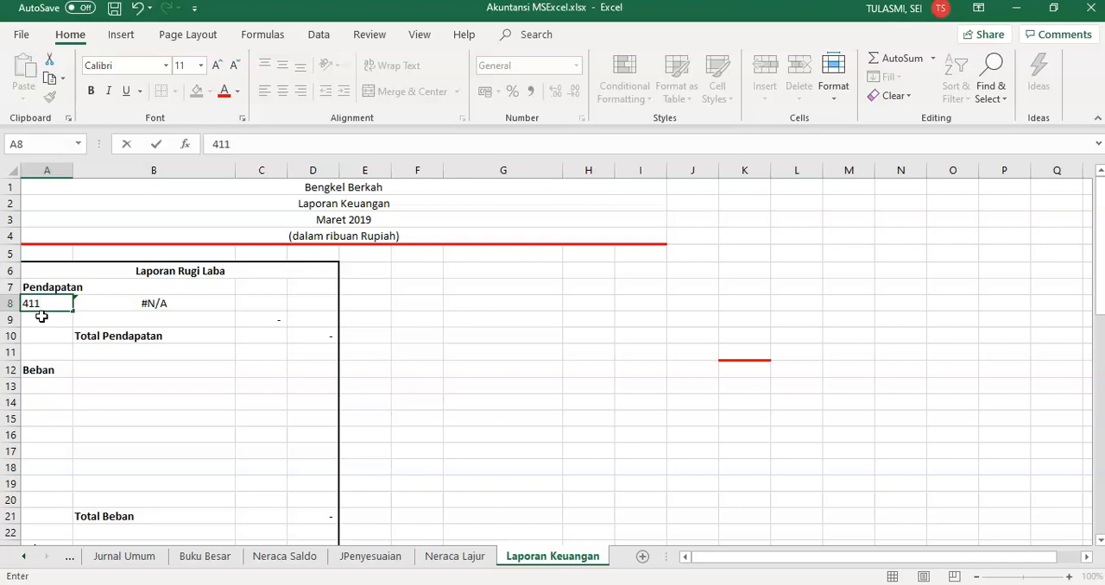
pyautogui.click(42, 316)
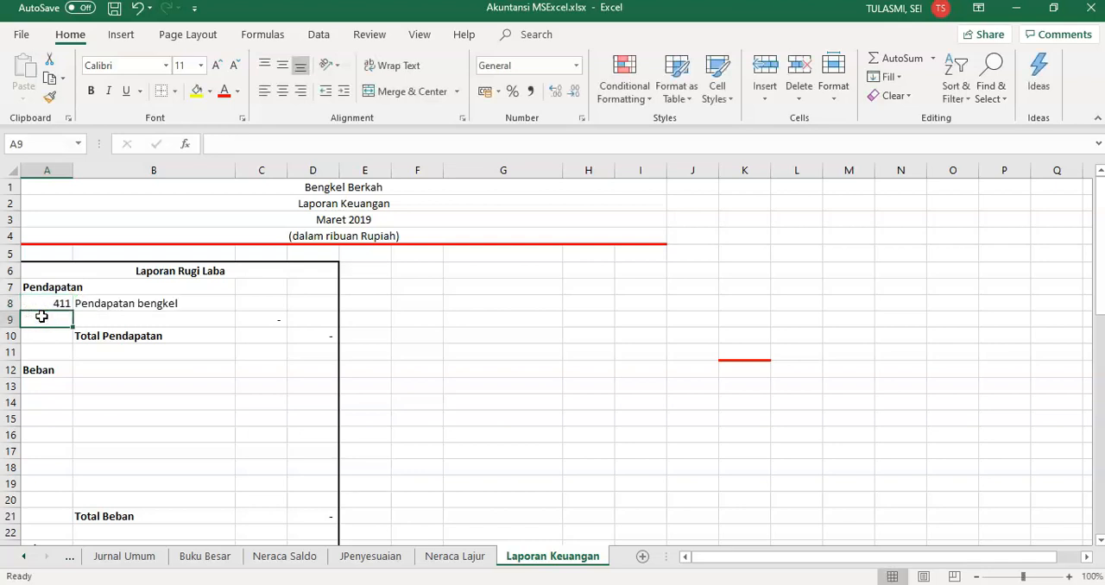
pyautogui.write('41')
pyautogui.write('21')
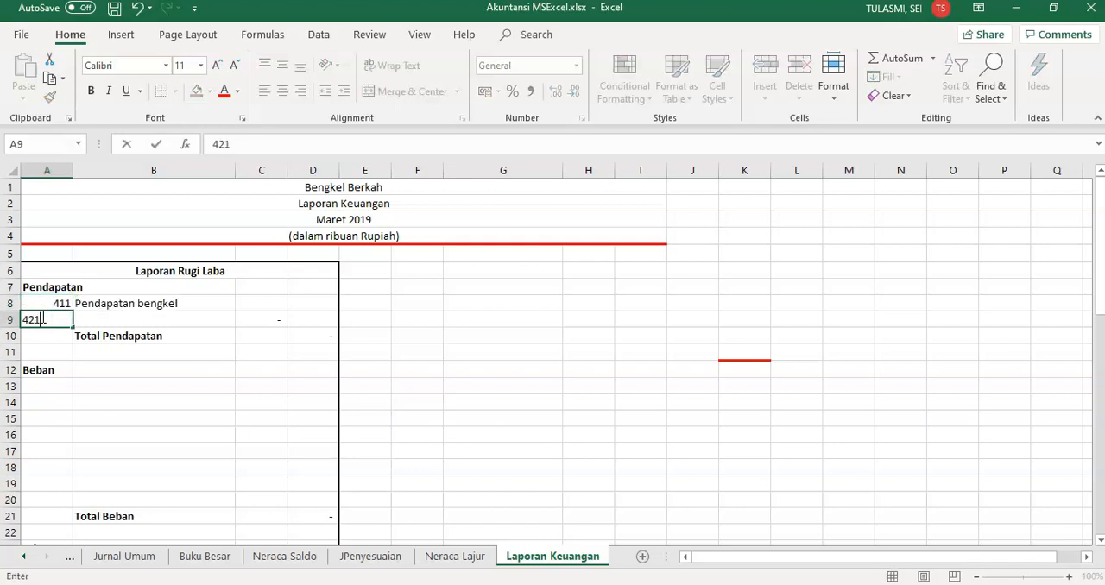
pyautogui.click(110, 302)
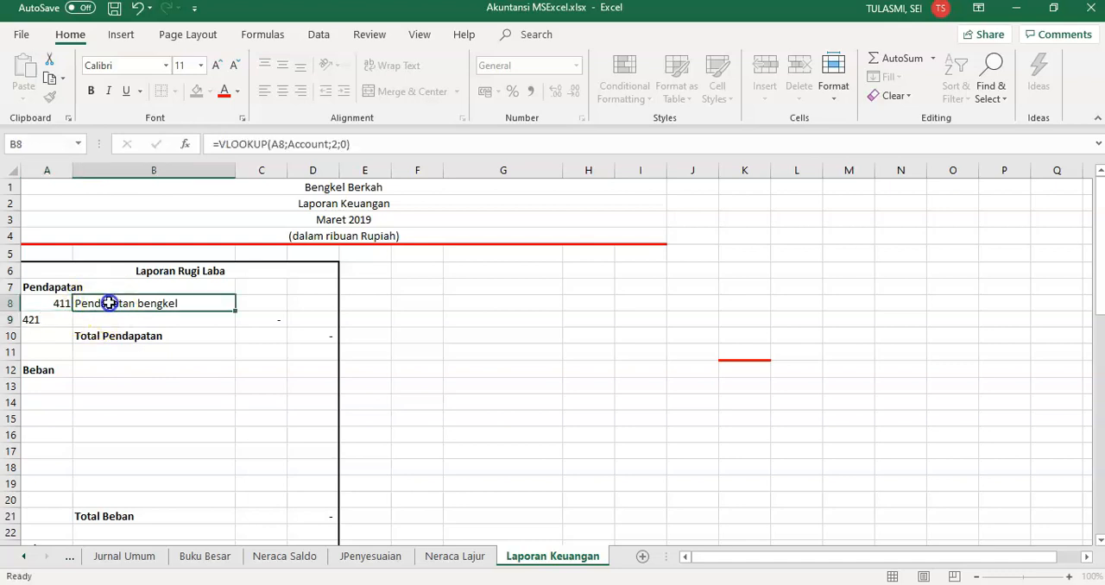
pyautogui.moveTo(233, 308); pyautogui.dragTo(236, 322)
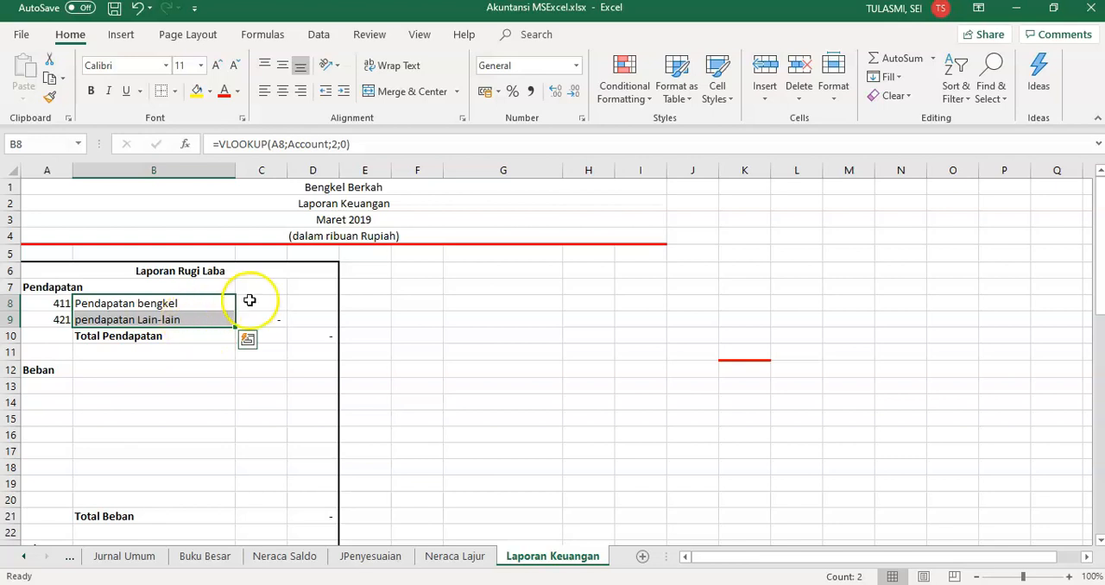
# Link C8 to the Pendapatan bengkel credit amount in J24 of the Neraca Lajur sheet using a pasted link
pyautogui.click(259, 300)
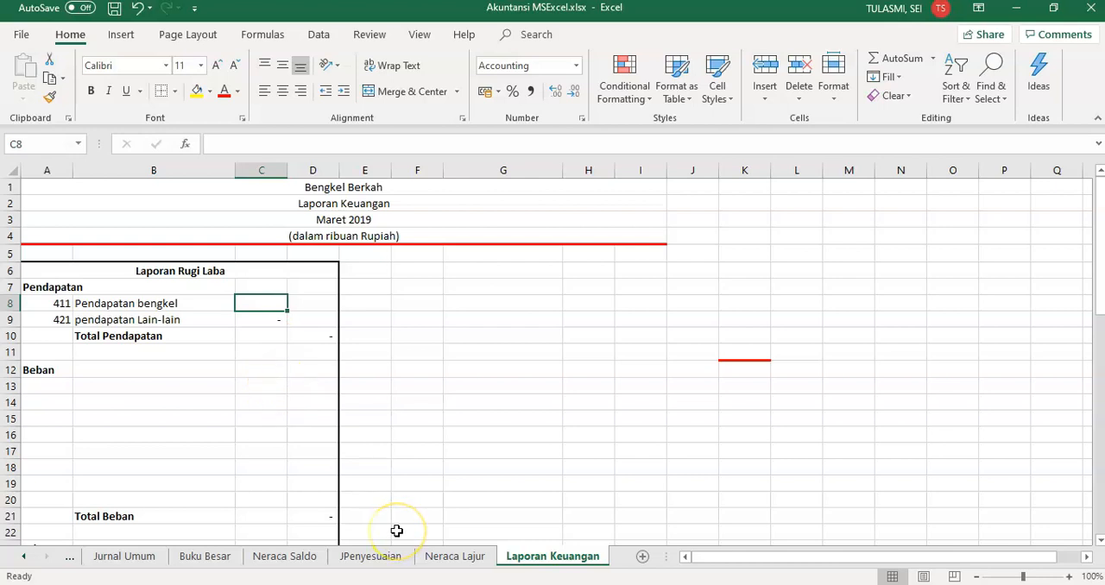
pyautogui.click(442, 558)
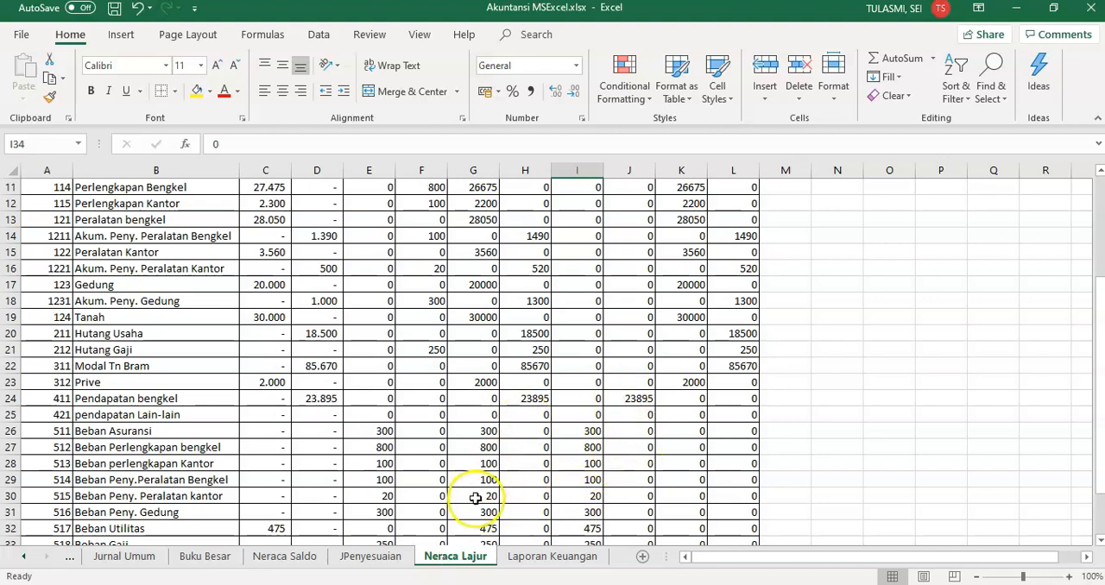
pyautogui.click(527, 559)
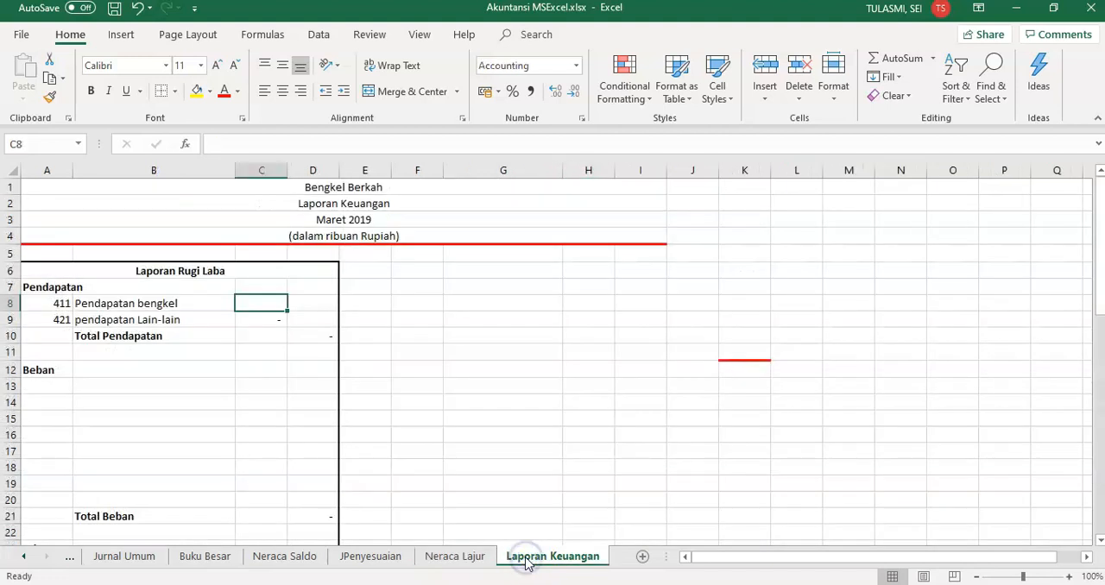
pyautogui.click(441, 561)
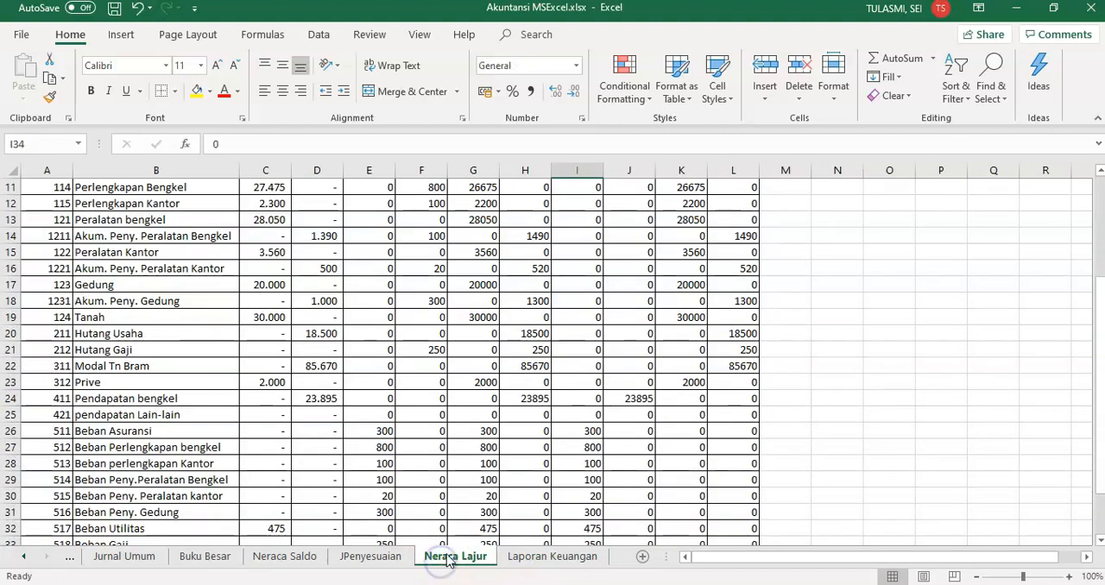
pyautogui.click(638, 399)
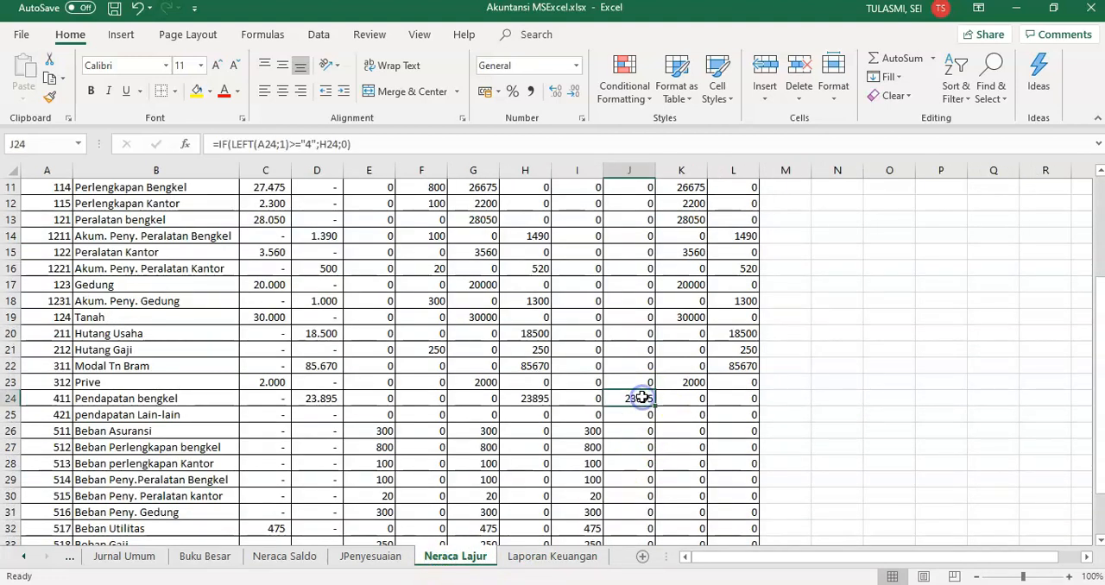
pyautogui.hotkey('ctrl', 'c')
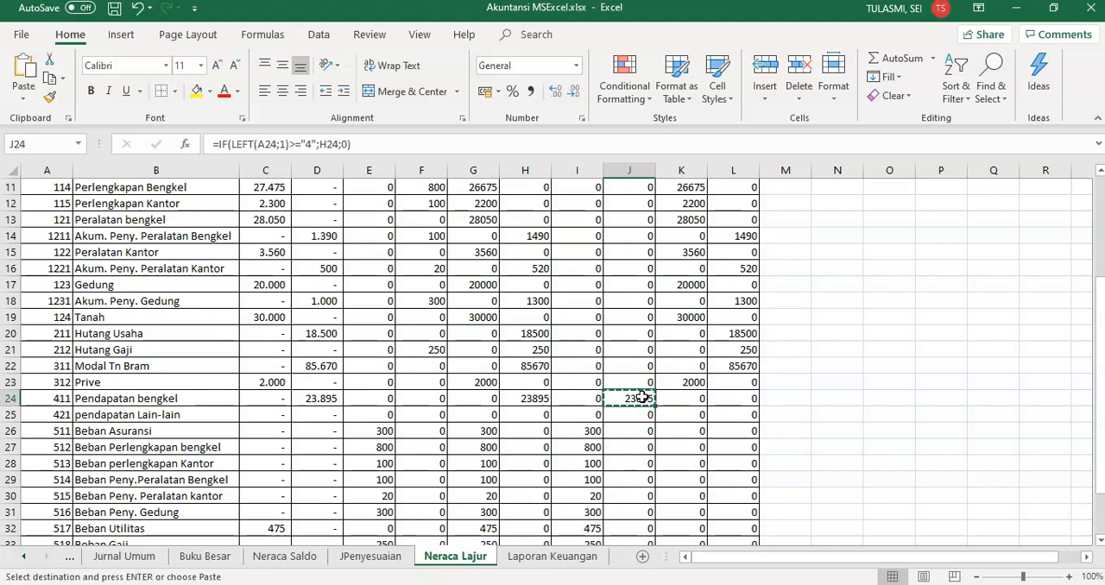
pyautogui.click(522, 560)
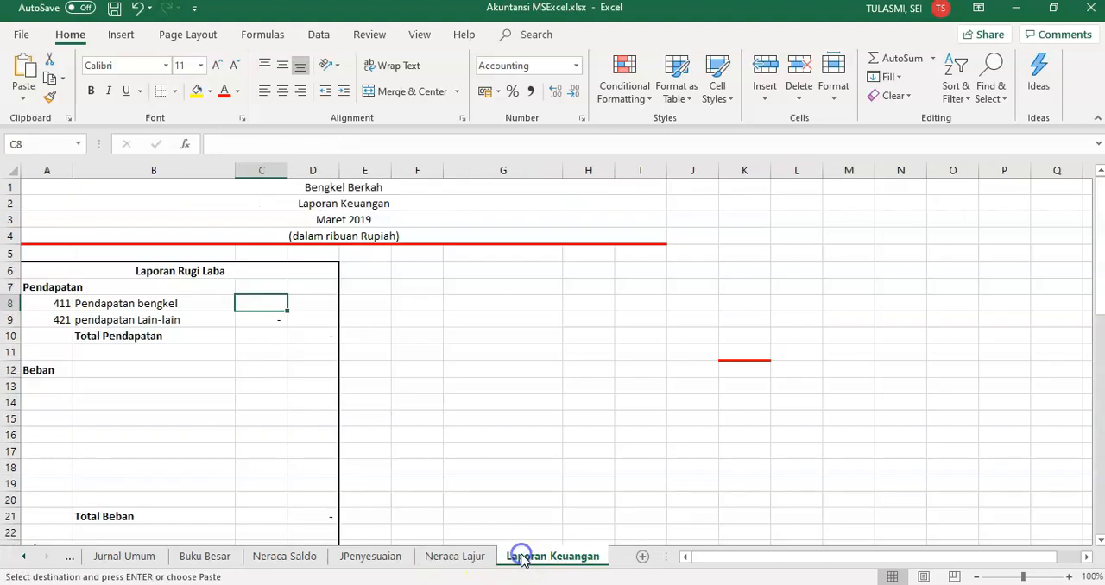
pyautogui.click(24, 108)
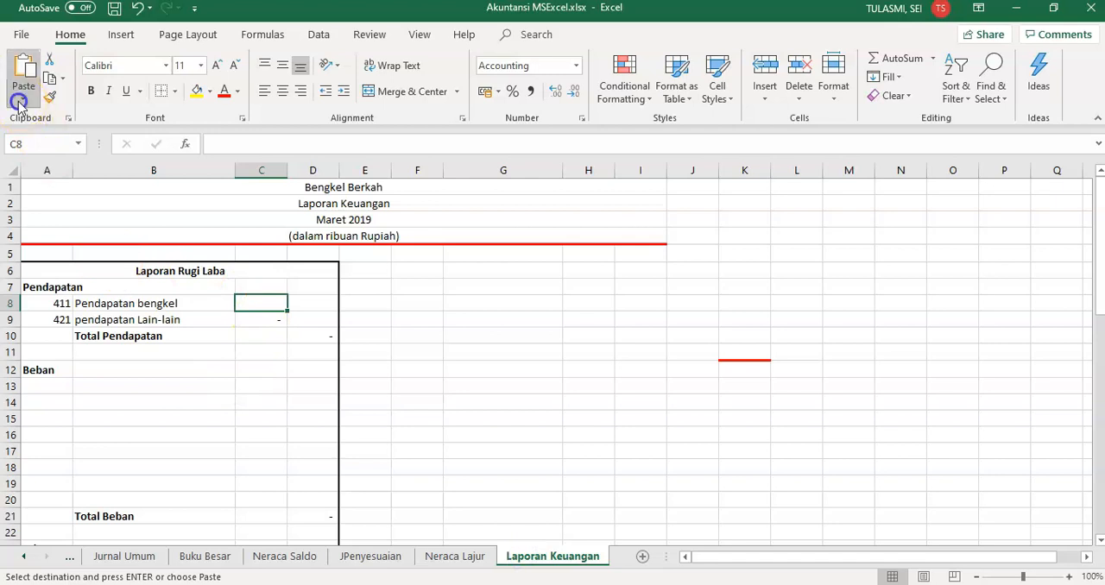
pyautogui.click(52, 271)
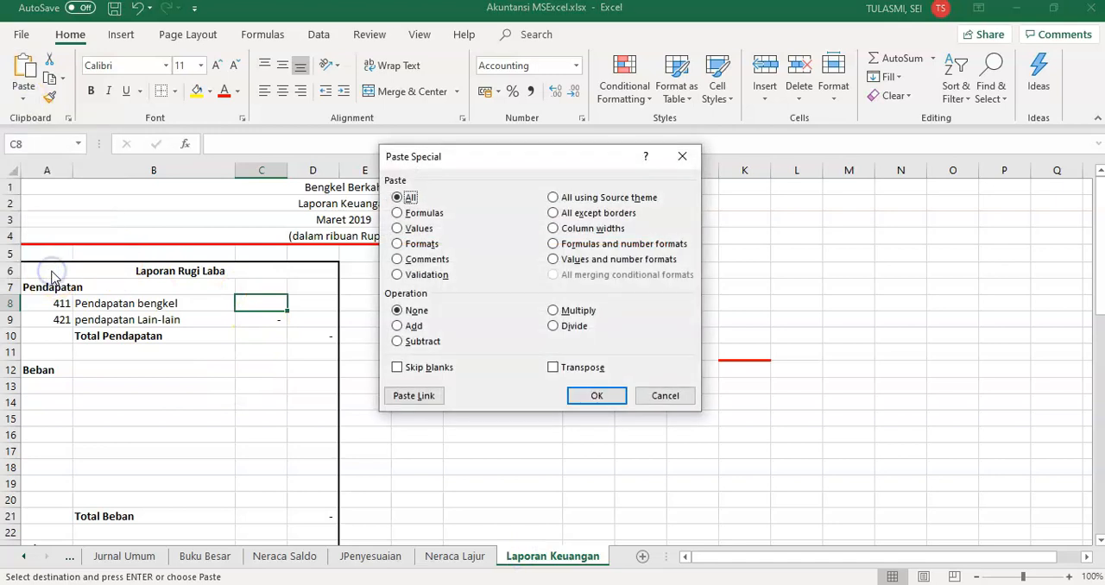
pyautogui.click(408, 393)
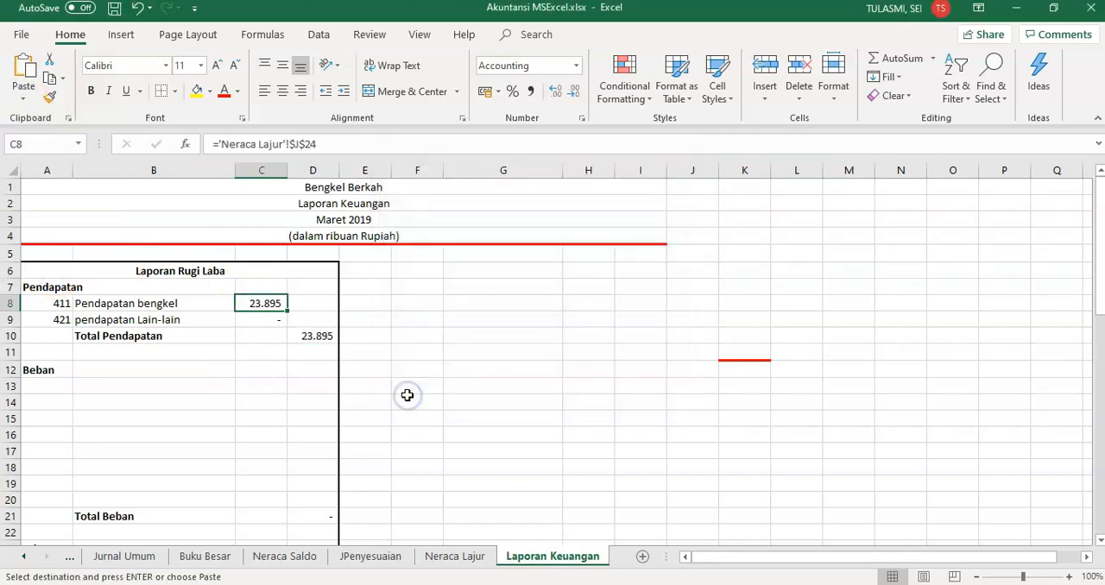
# Link C9 to the pendapatan Lain-lain amount in J25 of the Neraca Lajur sheet using a pasted link
pyautogui.click(269, 323)
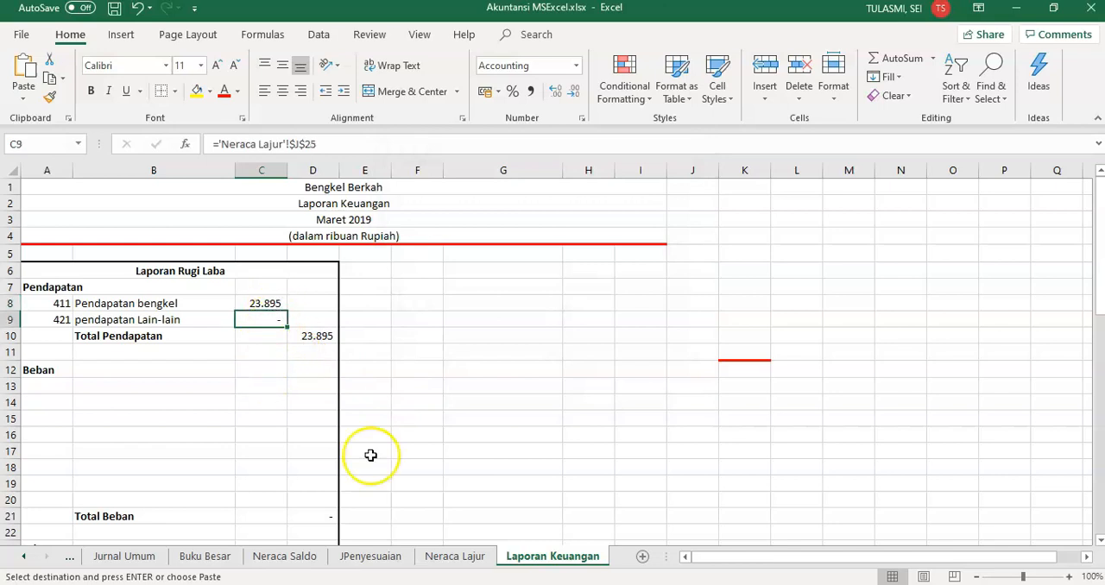
pyautogui.click(460, 562)
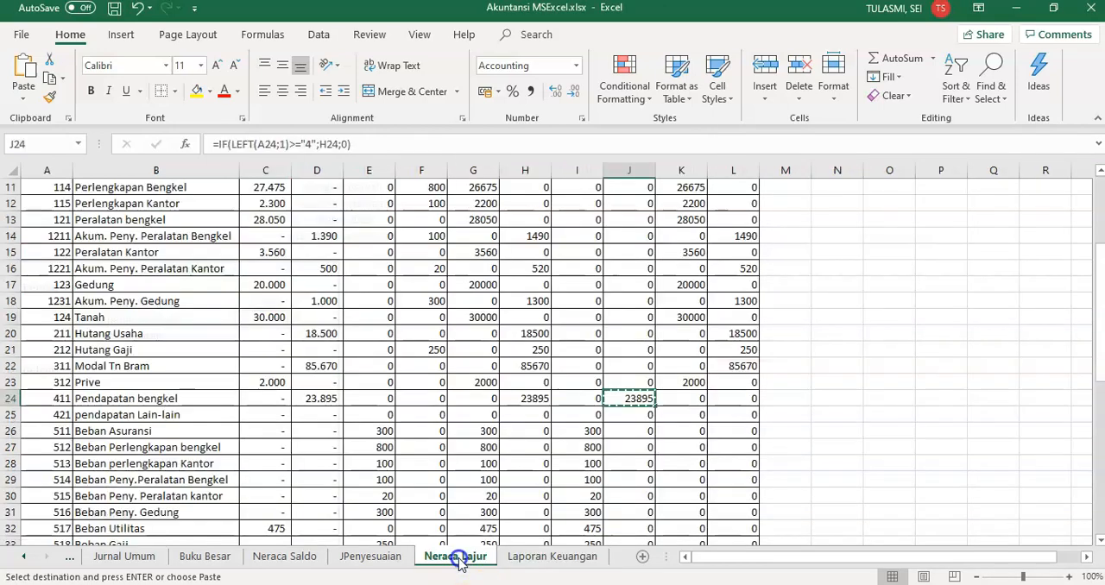
pyautogui.click(643, 415)
pyautogui.hotkey('ctrl', 'c')
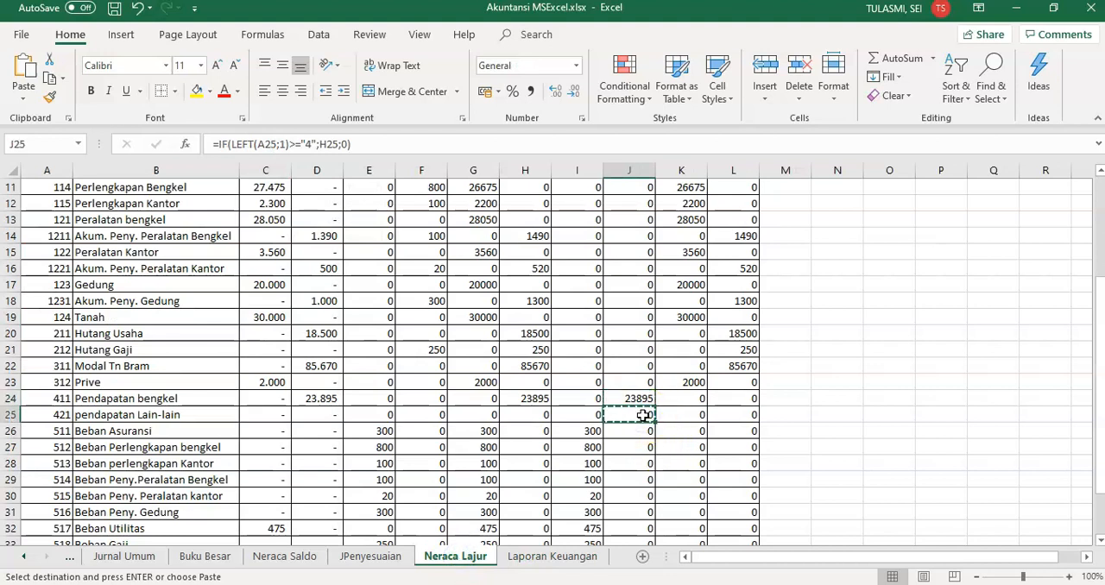
pyautogui.click(548, 559)
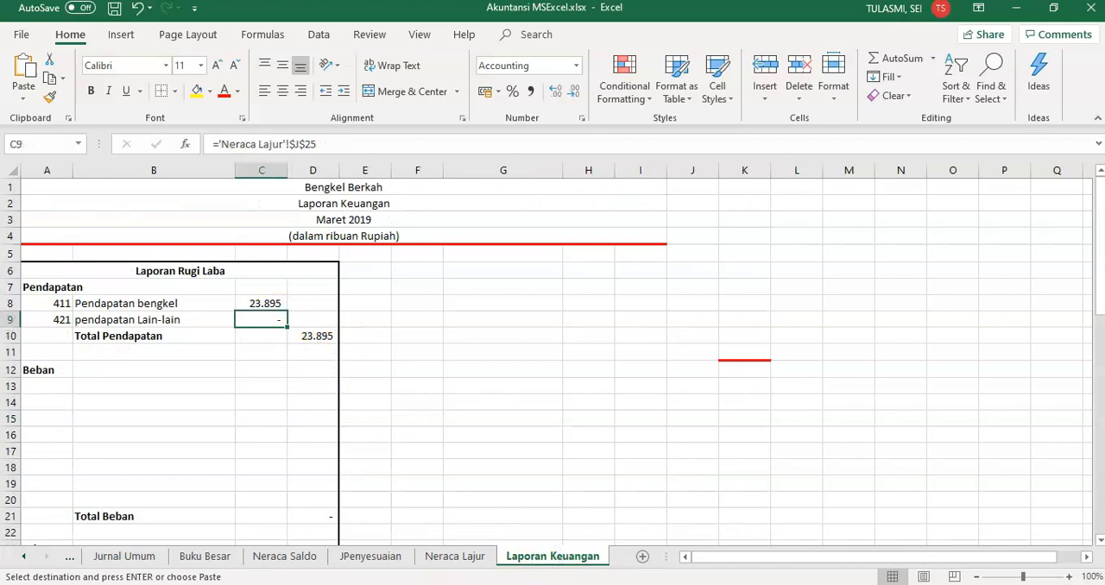
pyautogui.click(23, 97)
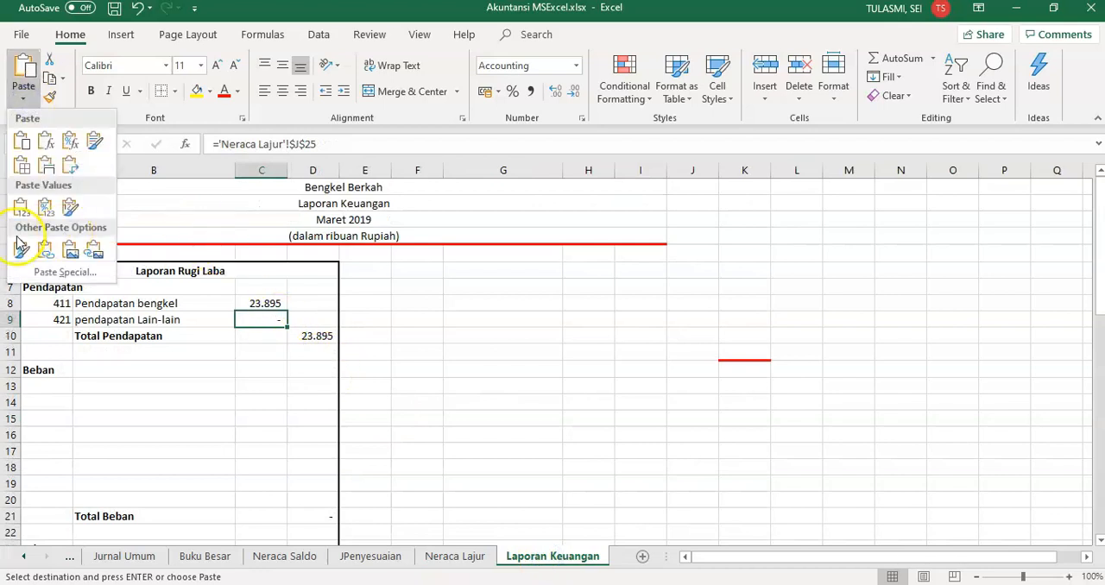
pyautogui.click(58, 274)
pyautogui.click(419, 394)
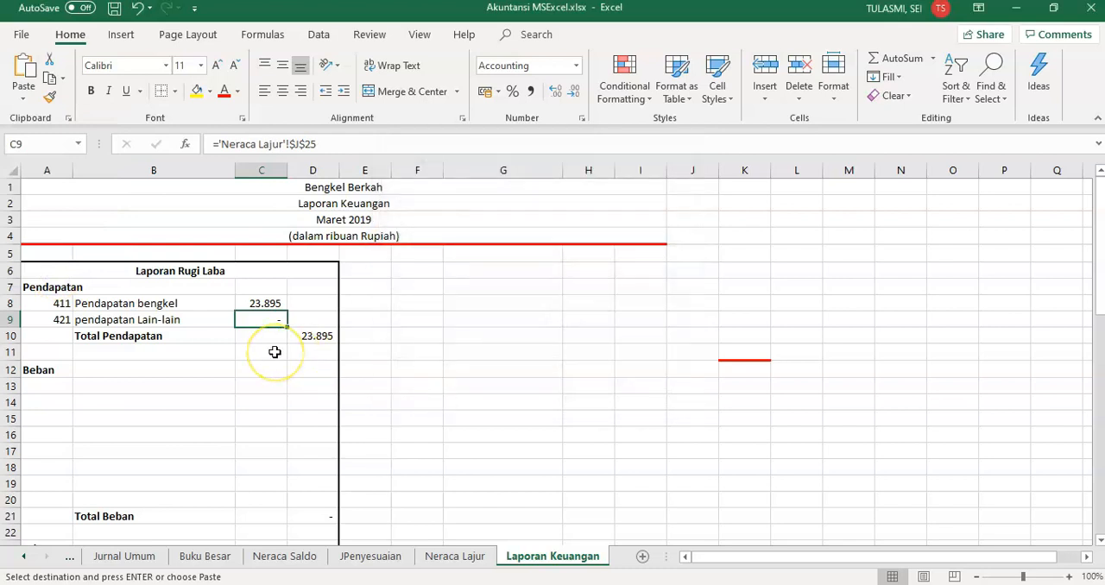
# Copy the VLOOKUP formula from B8 to B13 under Beban and fill it down through B20
pyautogui.click(64, 389)
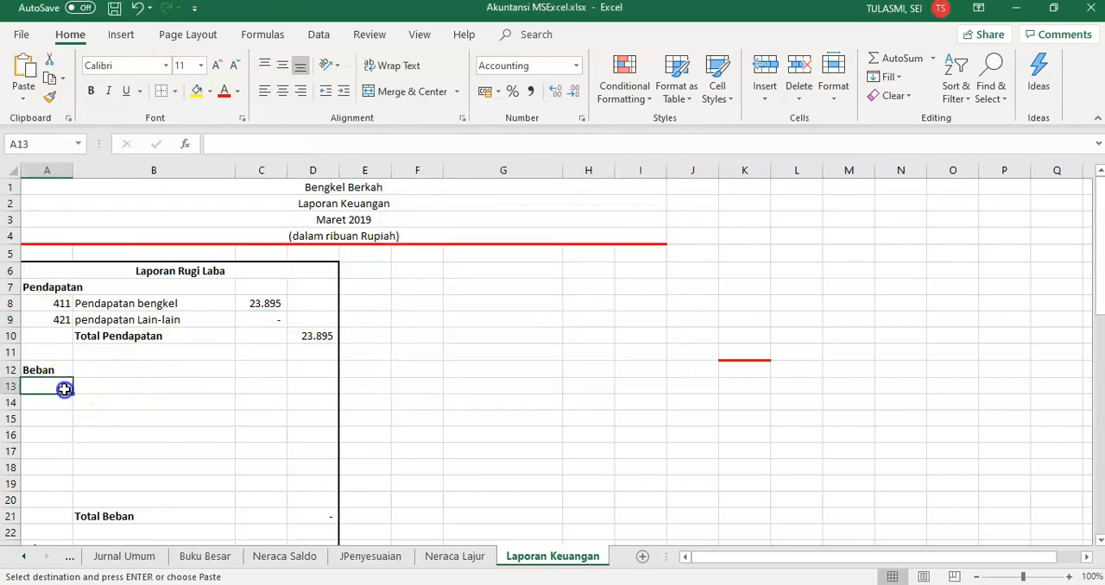
pyautogui.click(164, 303)
pyautogui.hotkey('ctrl', 'c')
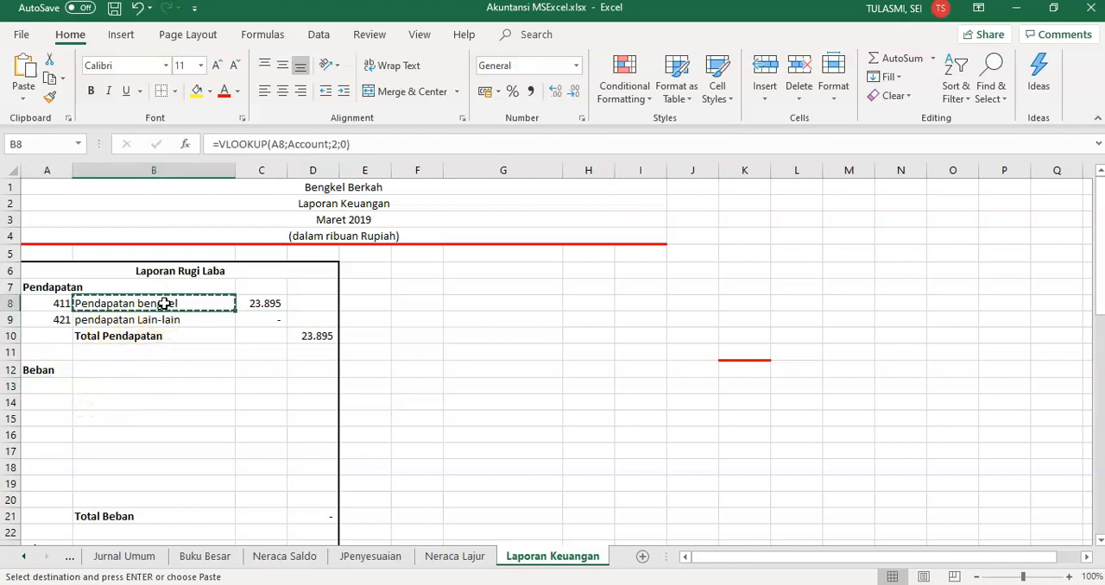
pyautogui.click(145, 384)
pyautogui.hotkey('ctrl', 'v')
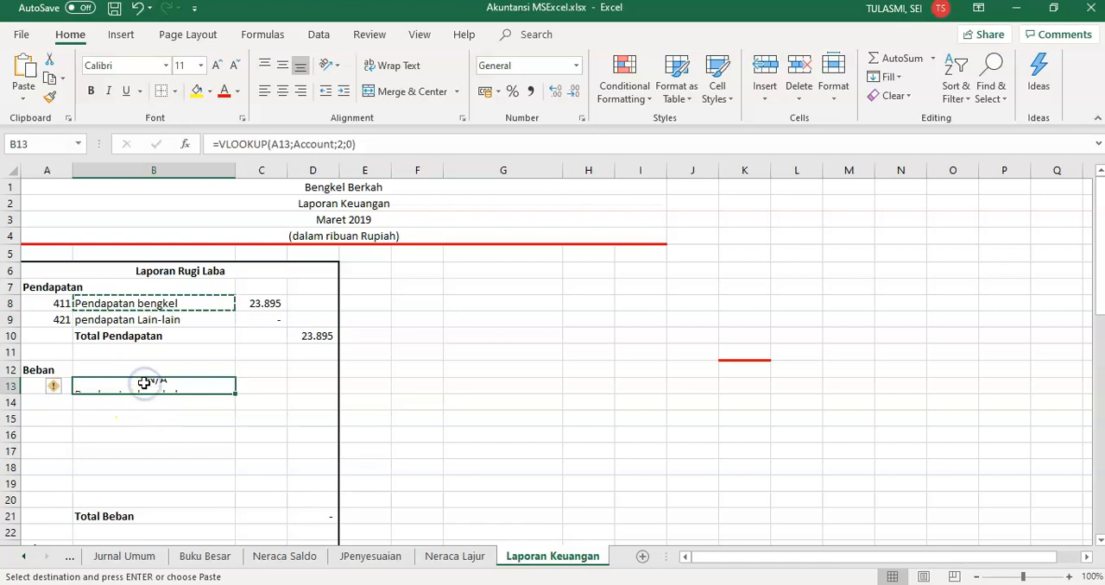
pyautogui.moveTo(234, 393); pyautogui.dragTo(235, 505)
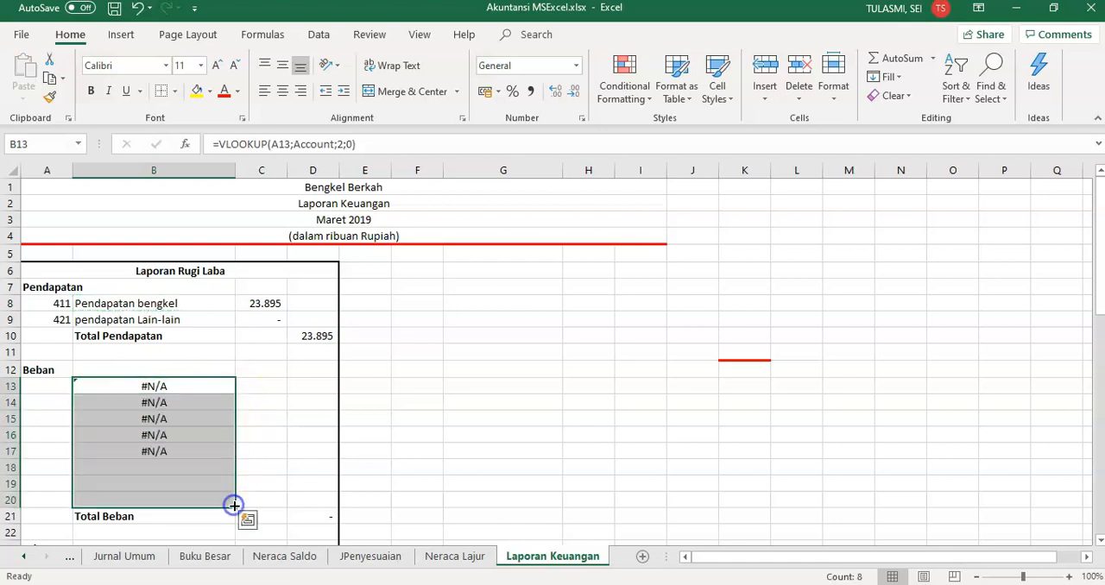
# Enter account codes 511 through 518 in cells A13 to A20 under Beban
pyautogui.click(60, 389)
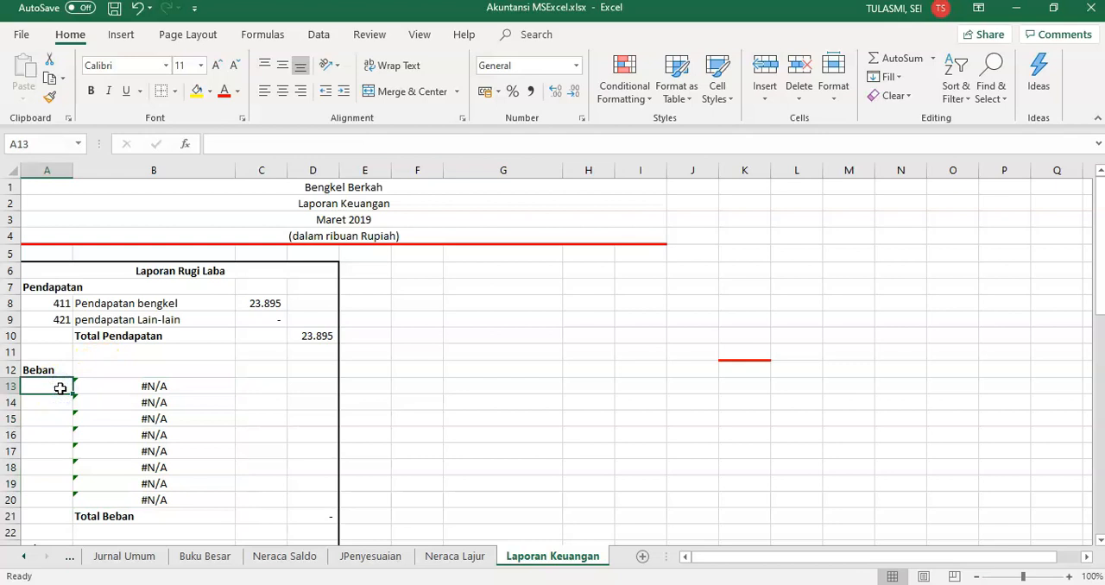
pyautogui.write('511')
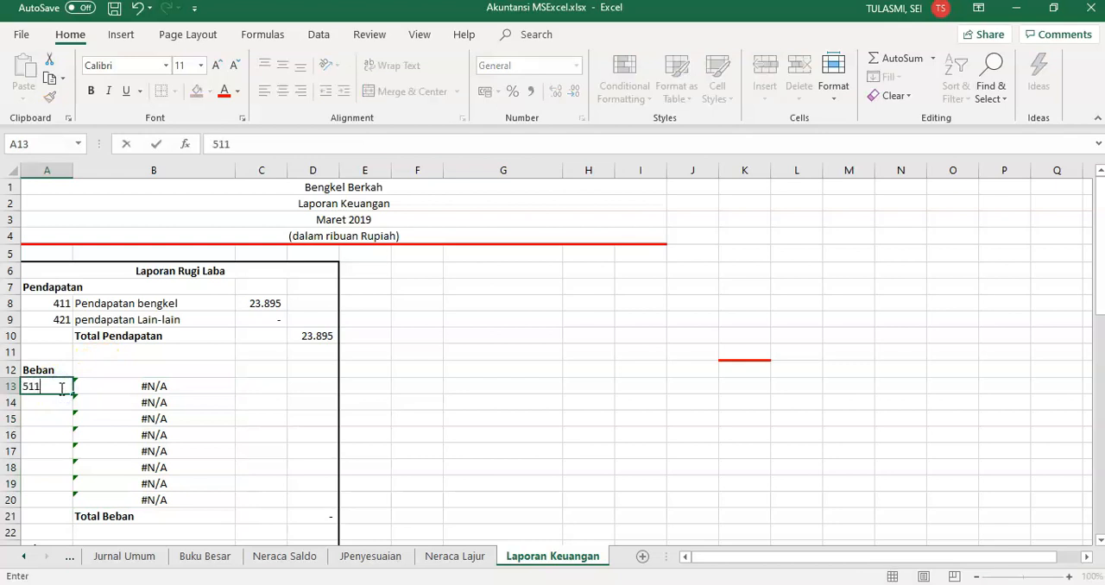
pyautogui.press('Return')
pyautogui.write('512')
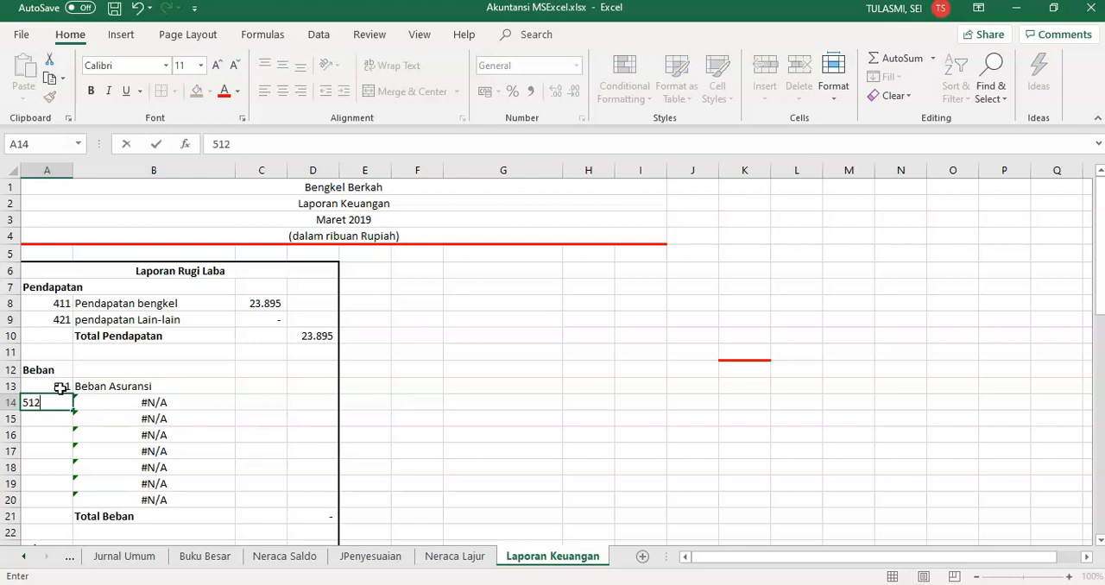
pyautogui.press('Return')
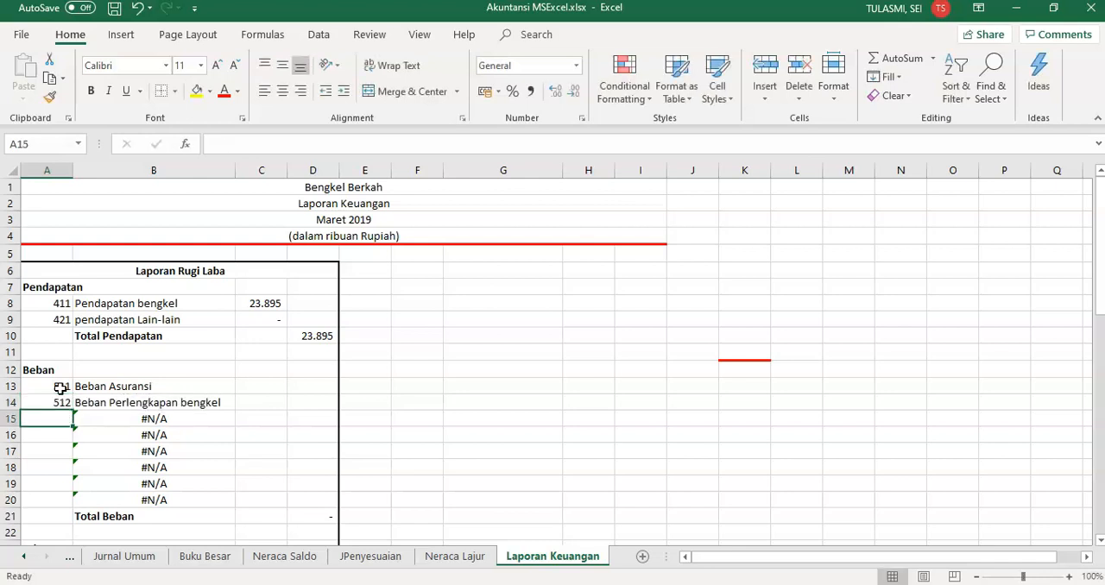
pyautogui.write('513')
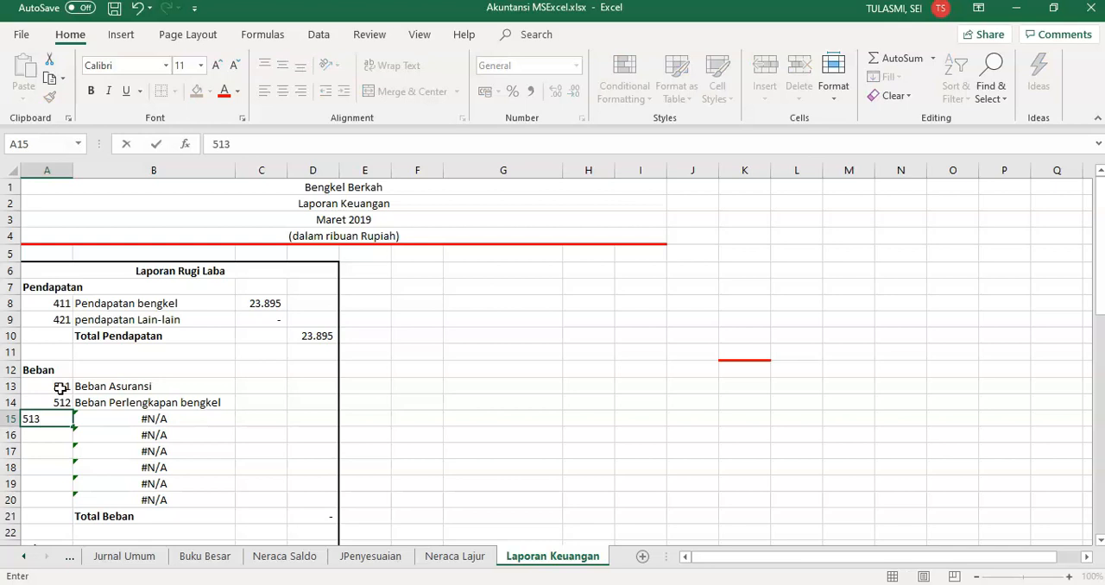
pyautogui.press('Return')
pyautogui.write('514')
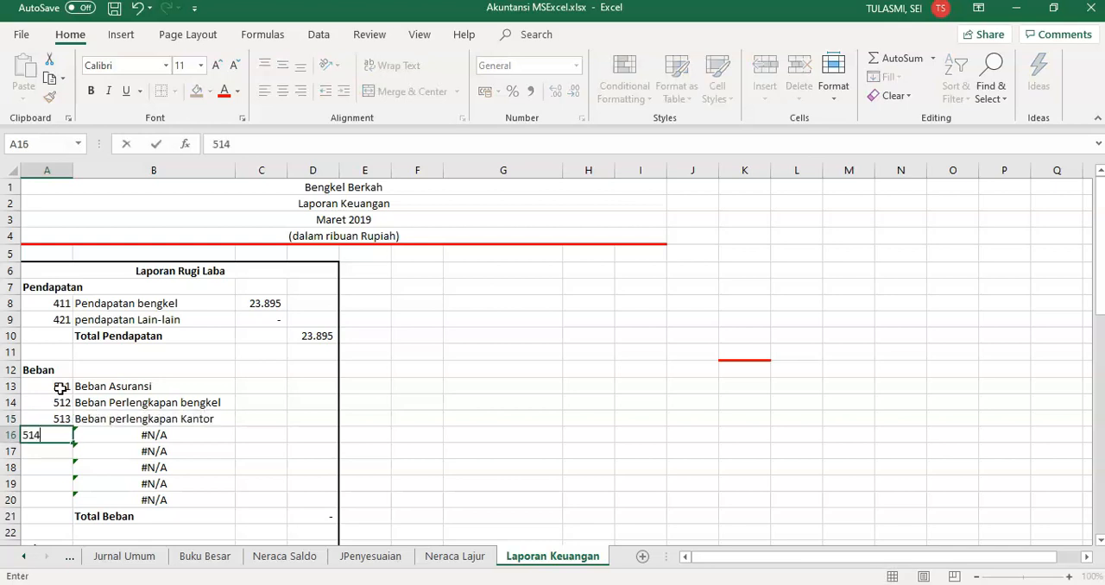
pyautogui.press('Return')
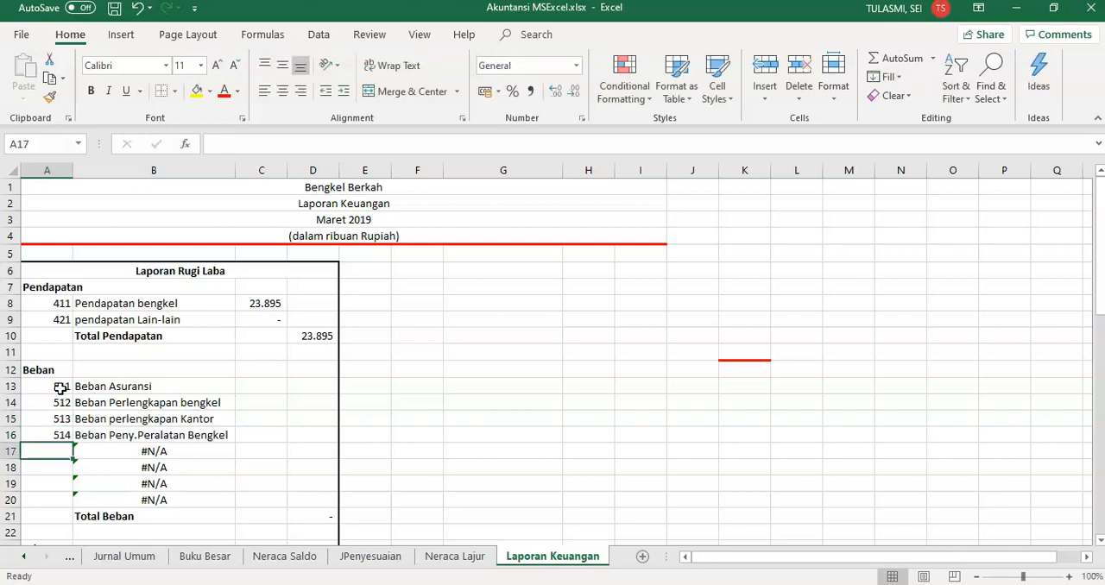
pyautogui.write('515')
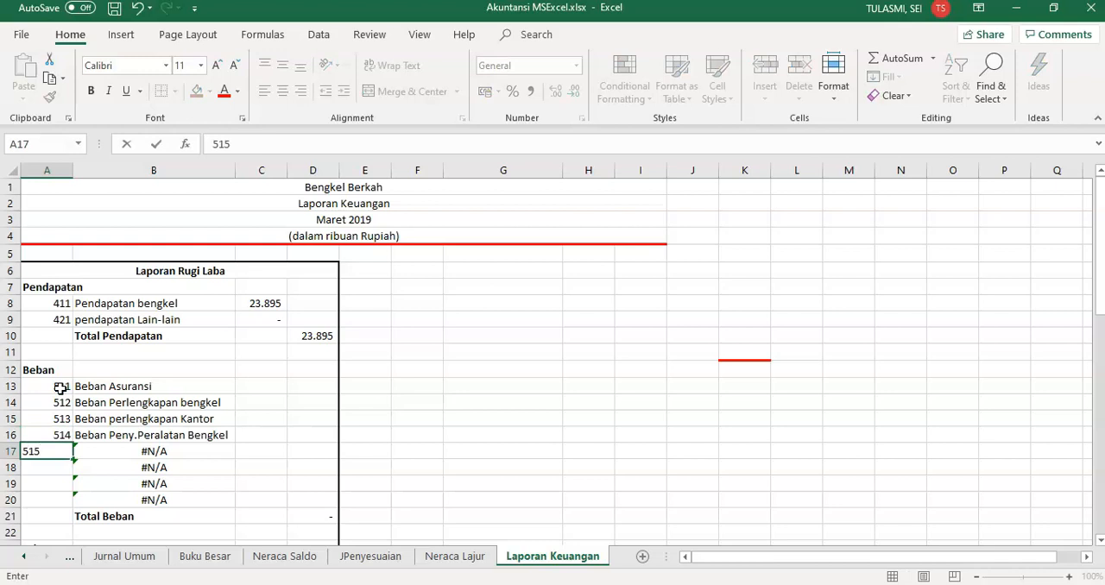
pyautogui.press('Return')
pyautogui.write('51')
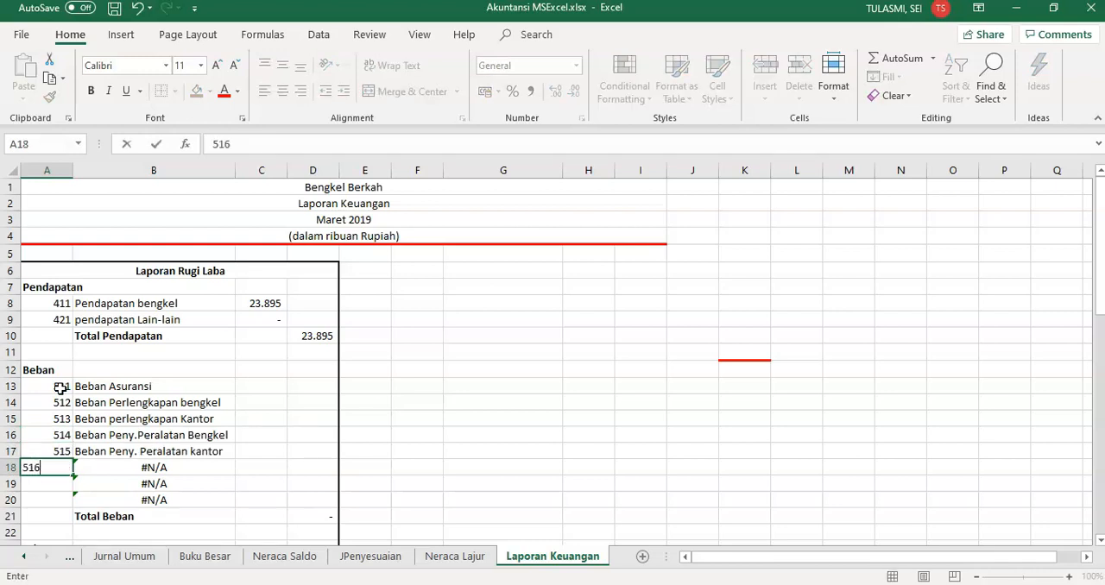
pyautogui.write('6')
pyautogui.press('Return')
pyautogui.write('517')
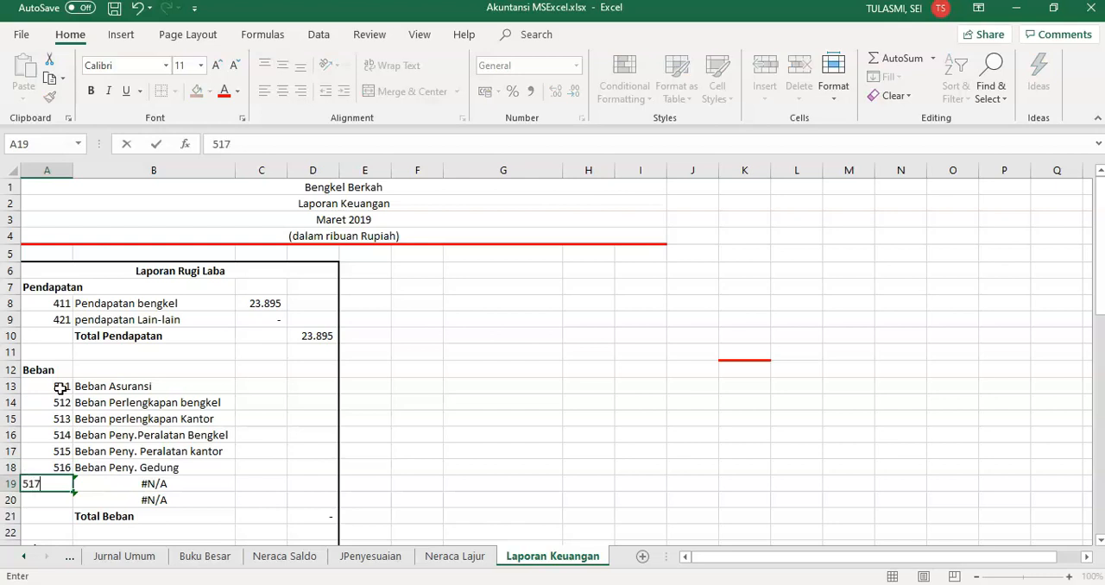
pyautogui.press('Return')
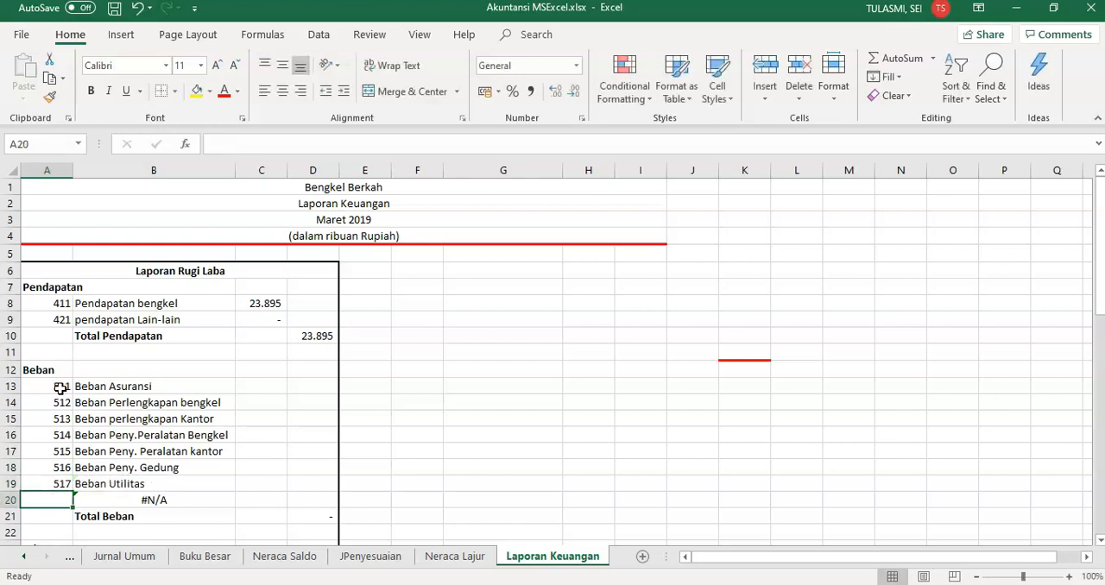
pyautogui.write('518')
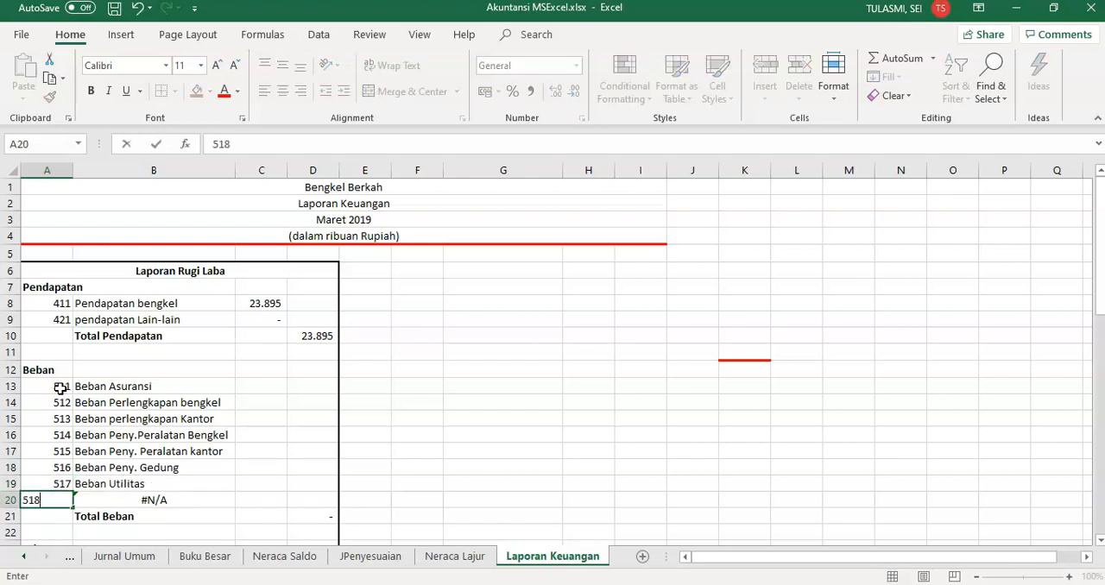
pyautogui.press('Tab')
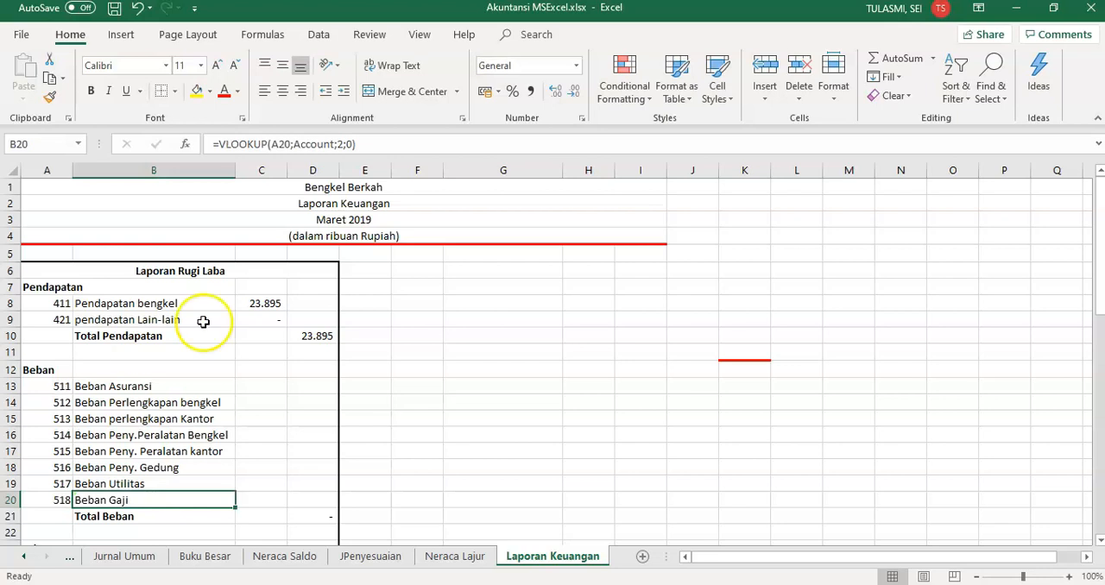
# Link C13:C20 to the Beban amounts in I26:I33 of the Neraca Lajur sheet using a pasted link
pyautogui.click(271, 393)
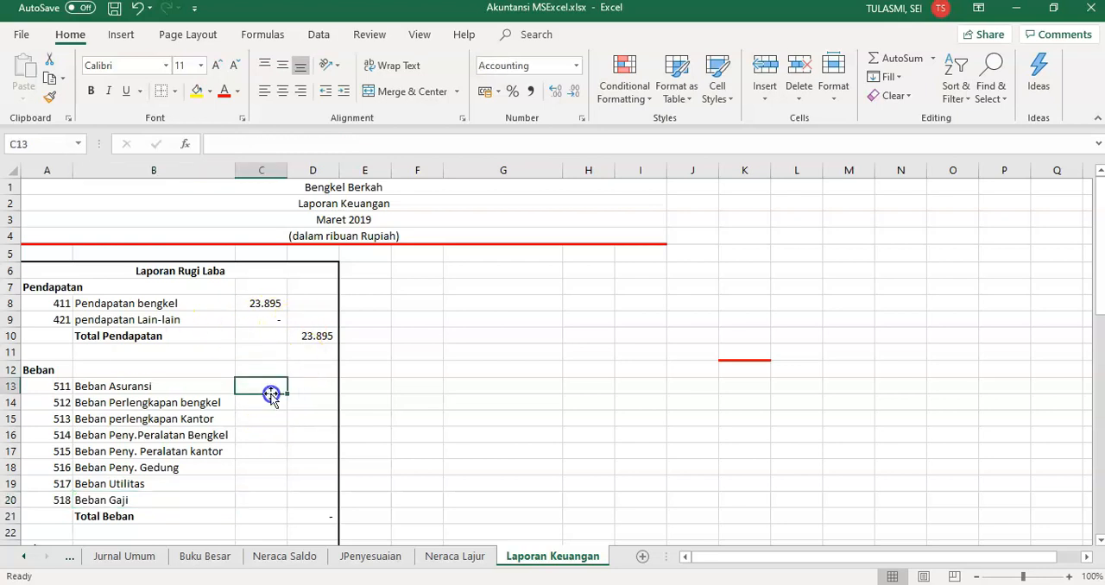
pyautogui.click(462, 561)
pyautogui.click(591, 431)
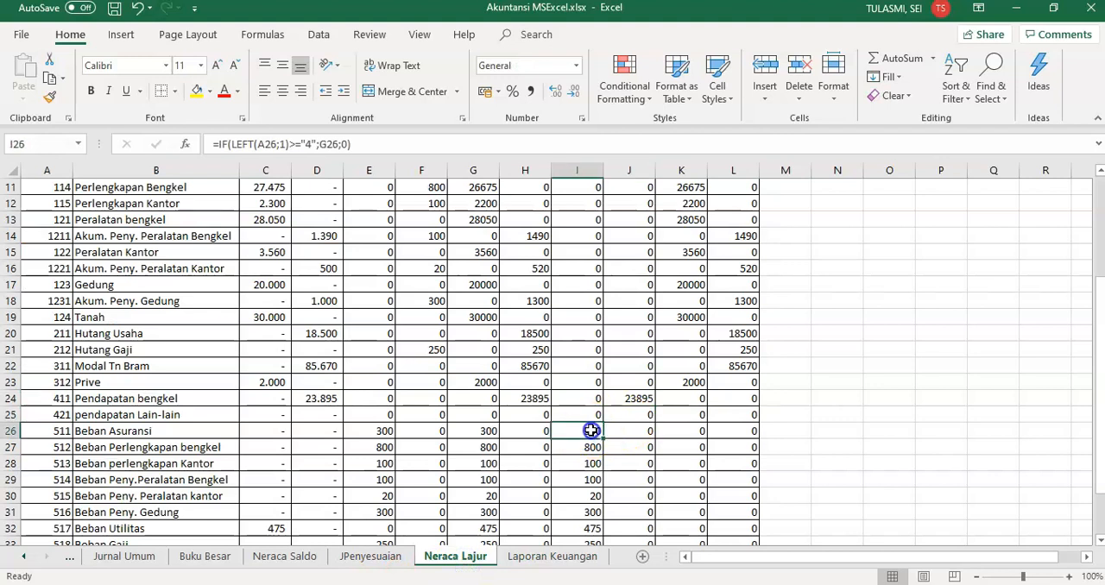
pyautogui.hotkey('shift', 'Down')
pyautogui.hotkey('shift', 'Down')
pyautogui.hotkey('shift', 'Down')
pyautogui.hotkey('shift', 'Down')
pyautogui.hotkey('shift', 'Down')
pyautogui.hotkey('shift', 'Down')
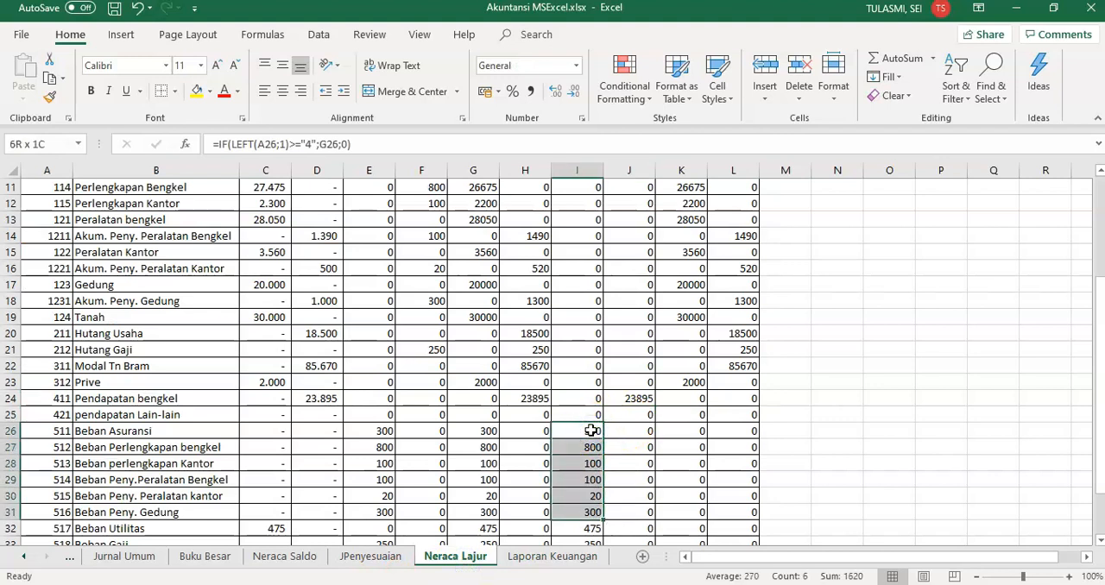
pyautogui.hotkey('shift', 'Down')
pyautogui.hotkey('ctrl', 'c')
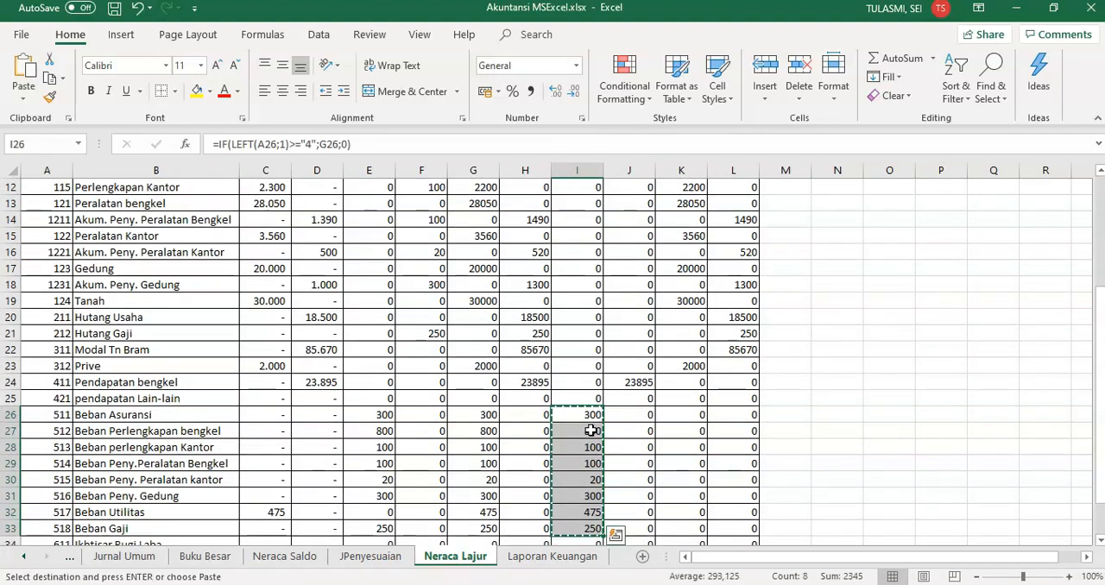
pyautogui.click(535, 556)
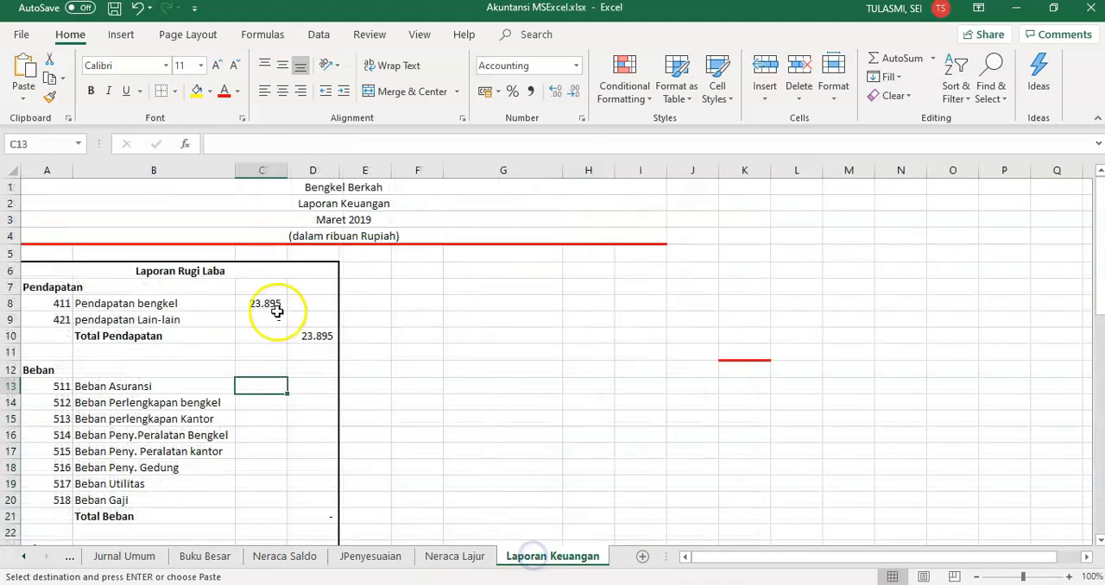
pyautogui.click(23, 95)
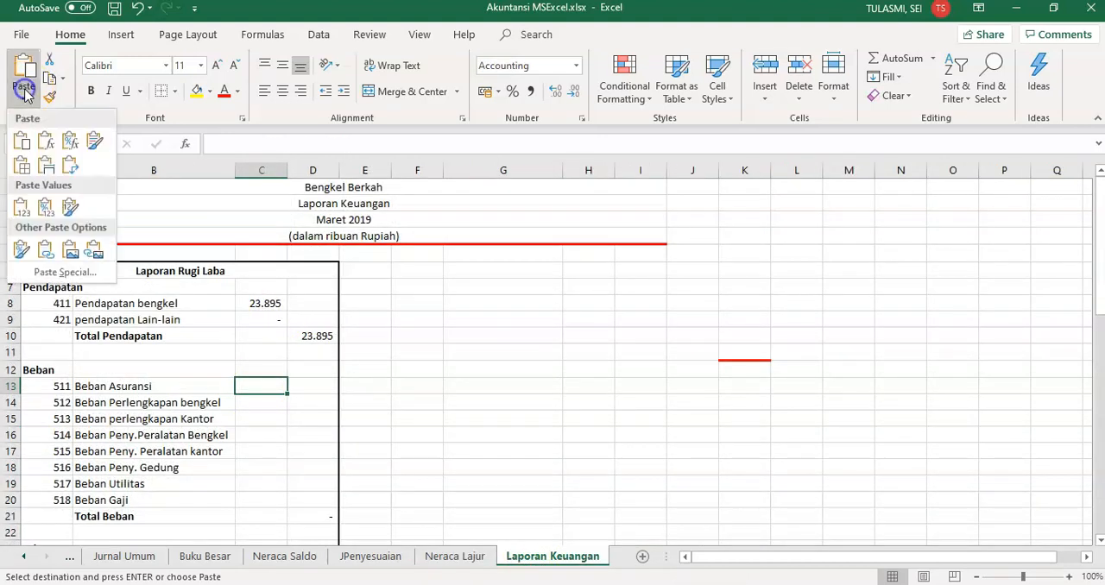
pyautogui.click(54, 273)
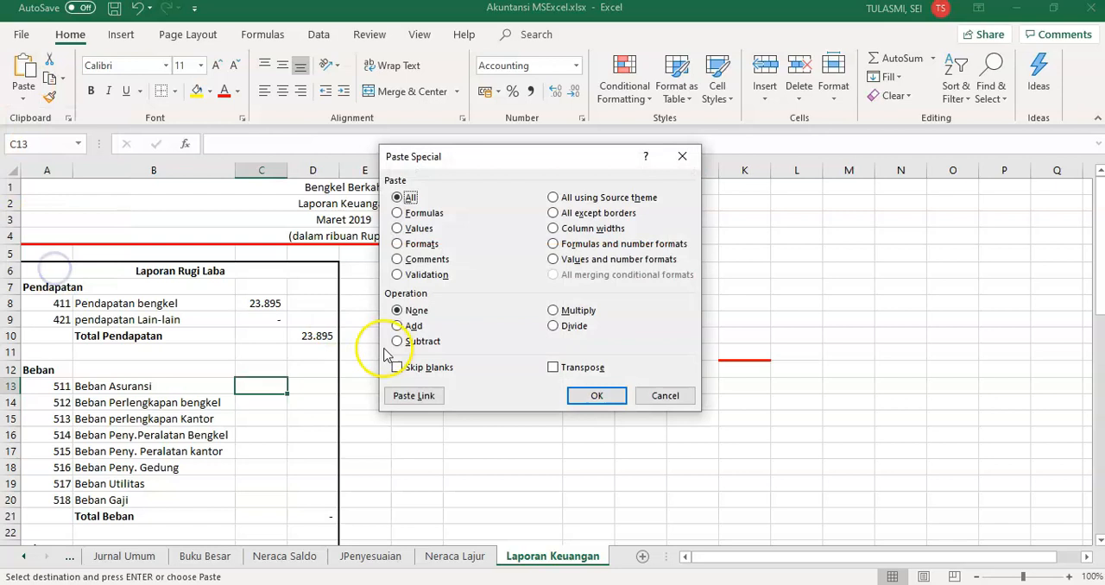
pyautogui.click(417, 391)
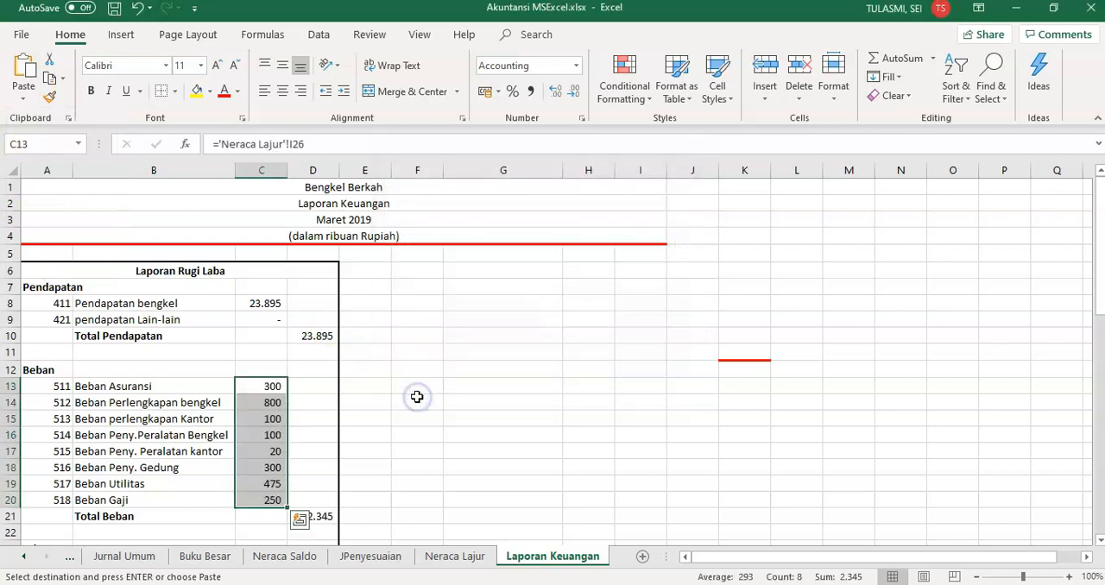
# Check the Total Beban sum formula in D21
pyautogui.click(307, 467)
pyautogui.click(319, 518)
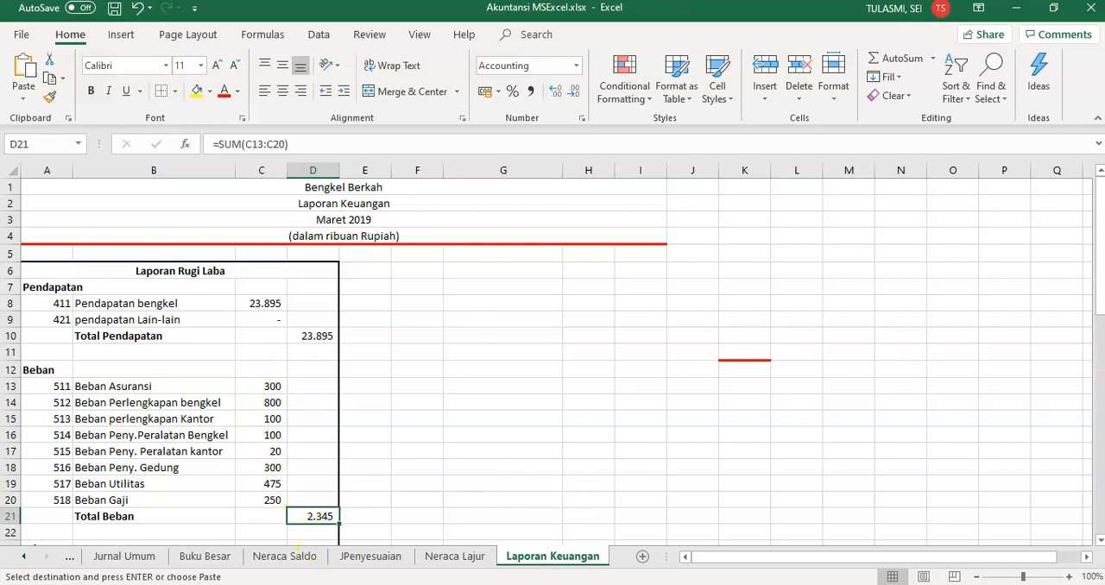
pyautogui.scroll(-1, 1100, 310)
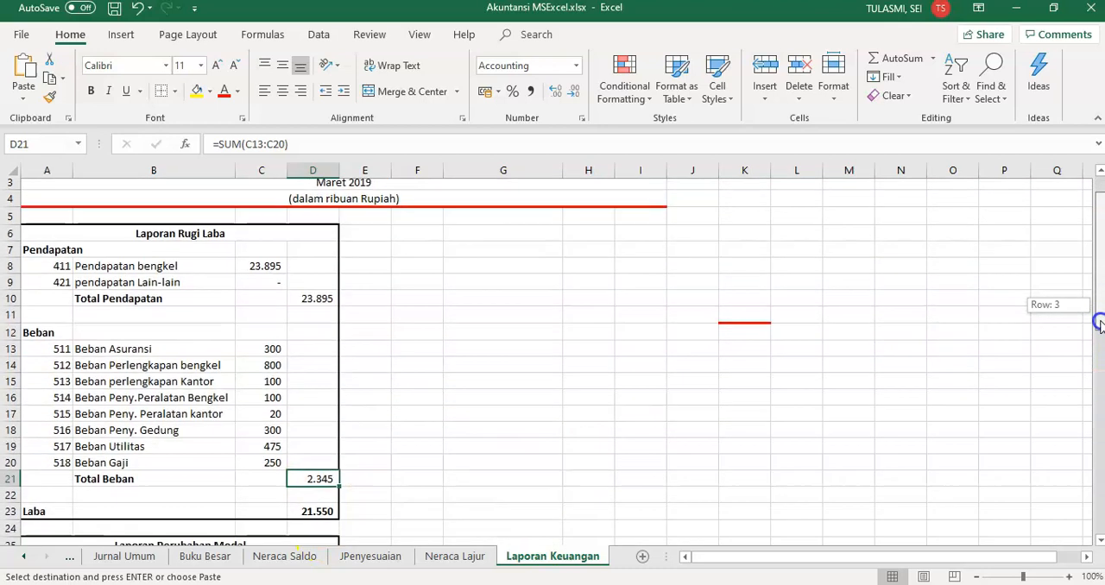
# Re-enter the Laba formula in D23 as =D10-D21, subtracting Total Beban from Total Pendapatan
pyautogui.click(306, 500)
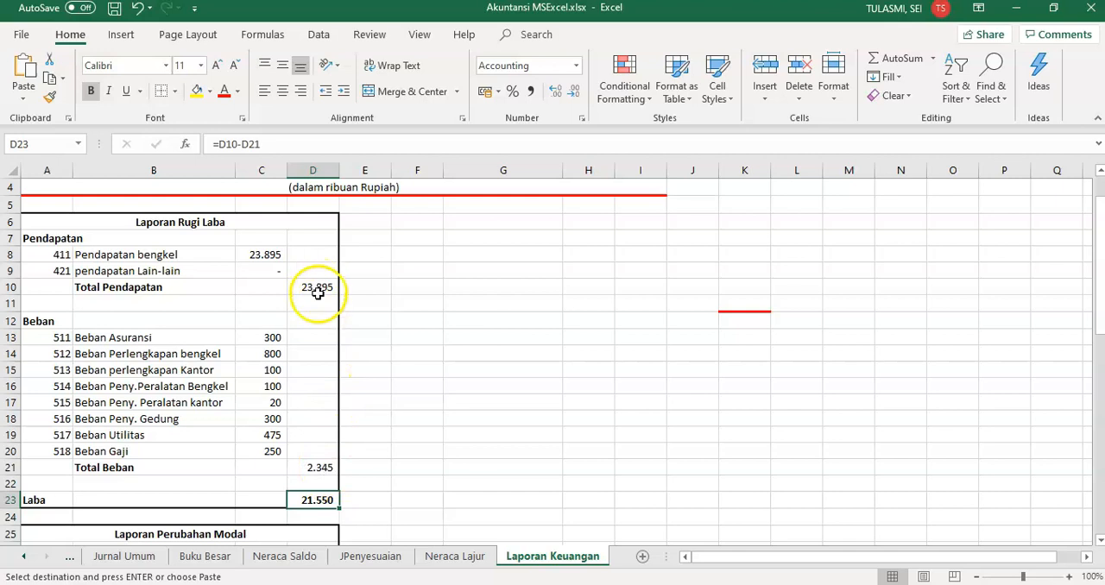
pyautogui.click(261, 144)
pyautogui.press('BackSpace')
pyautogui.press('BackSpace')
pyautogui.press('BackSpace')
pyautogui.press('BackSpace')
pyautogui.press('BackSpace')
pyautogui.press('BackSpace')
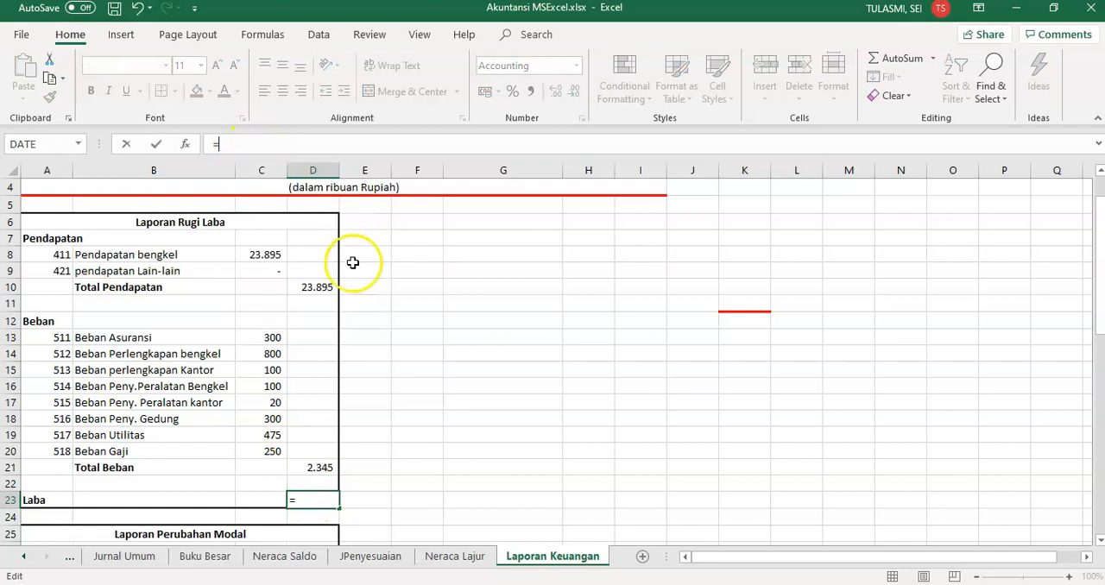
pyautogui.click(323, 289)
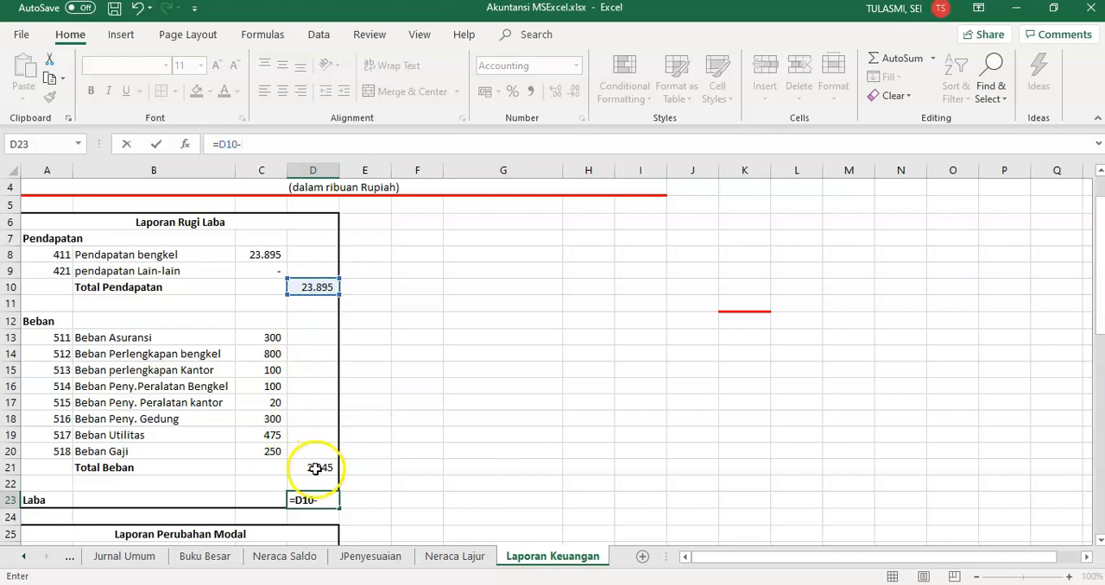
pyautogui.click(315, 468)
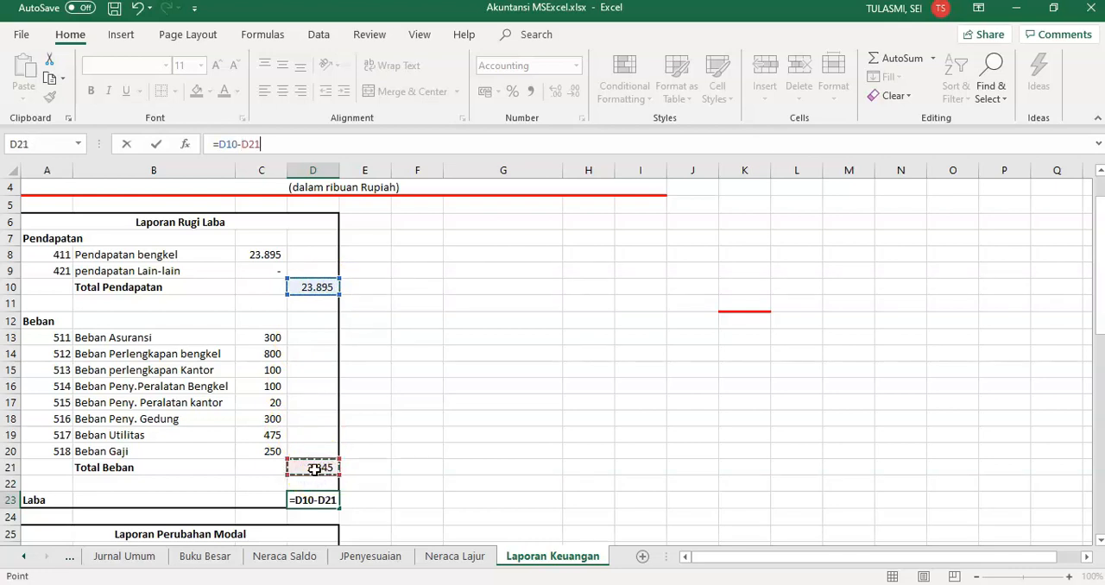
pyautogui.press('Return')
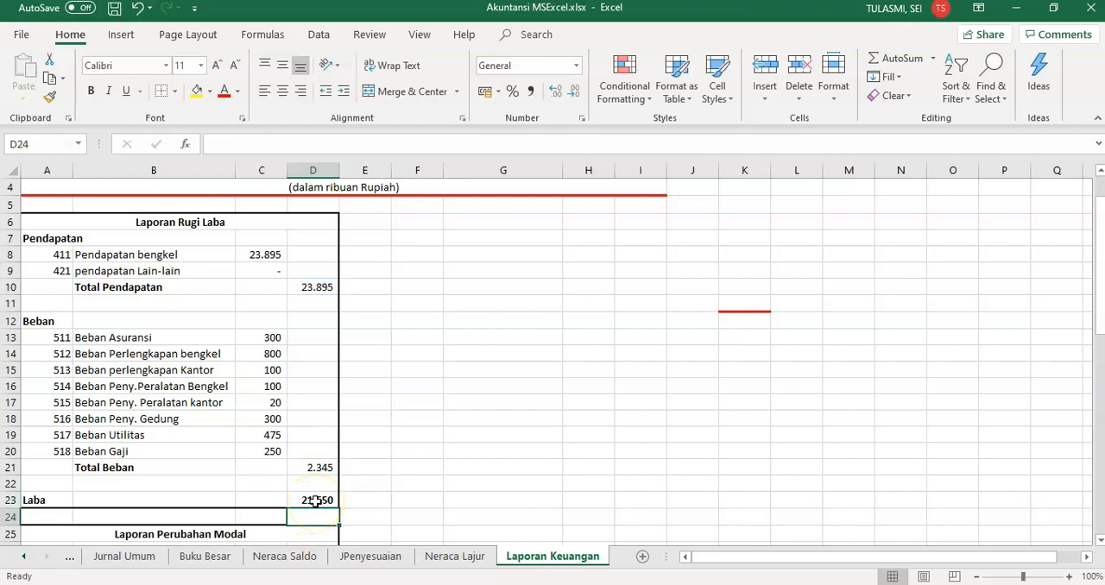
# Compare the Laba amount with J36 of the Neraca Lajur sheet and return to Laporan Keuangan
pyautogui.click(455, 555)
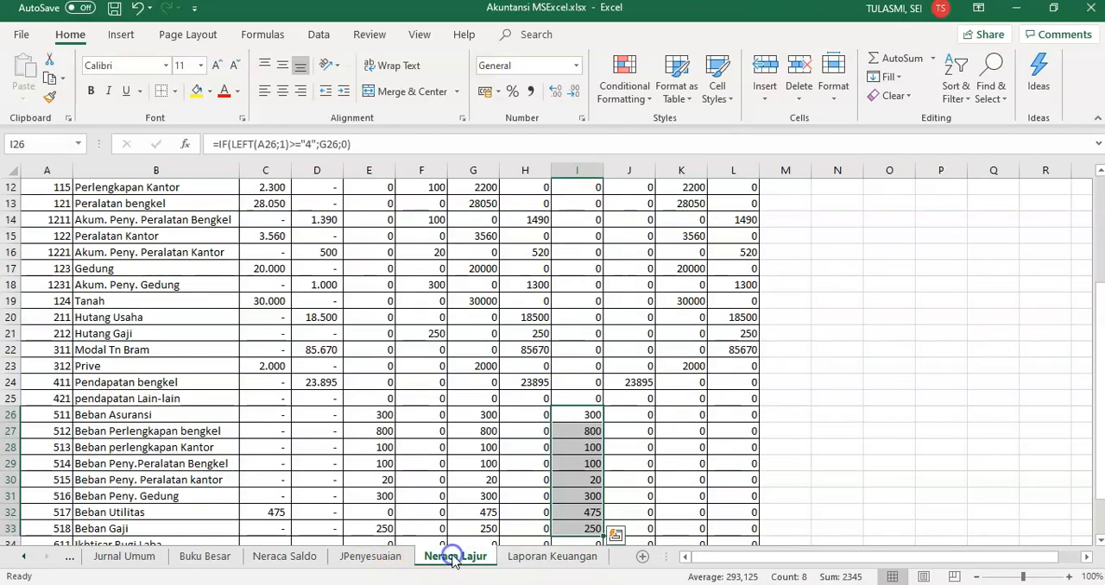
pyautogui.moveTo(1099, 363); pyautogui.dragTo(1099, 372)
pyautogui.click(640, 528)
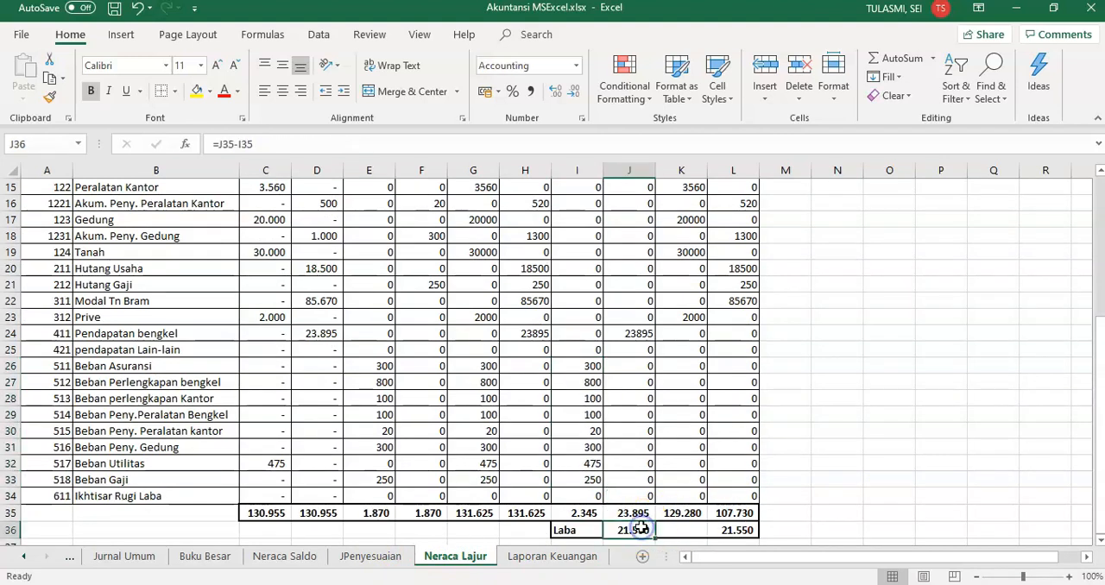
pyautogui.click(557, 556)
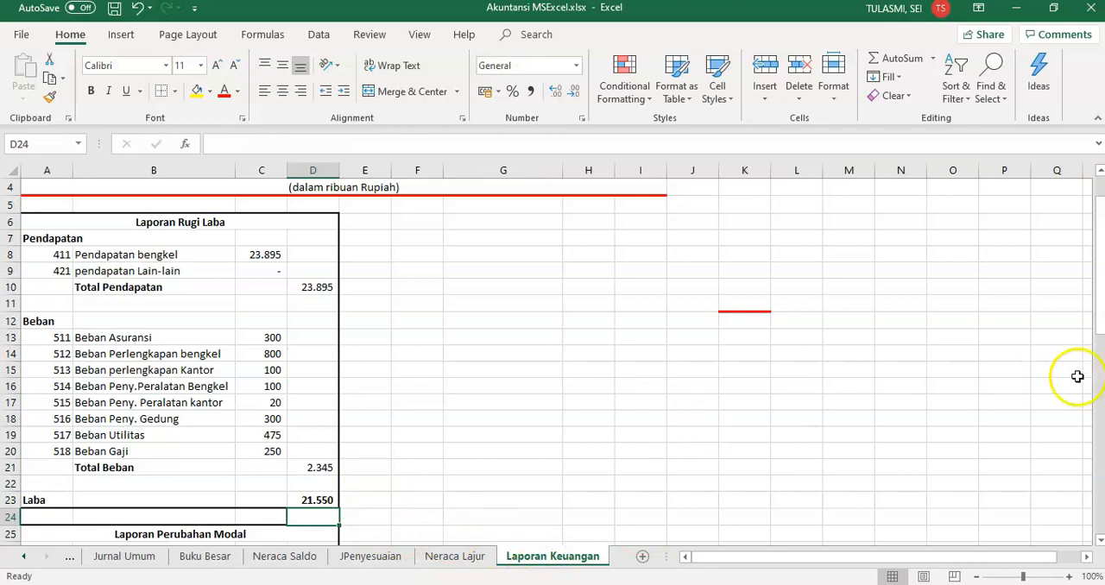
# Copy the VLOOKUP account name formula from B20 into B26 and B29 of the Laporan Perubahan Modal section
pyautogui.moveTo(1100, 323); pyautogui.dragTo(1099, 334)
pyautogui.click(221, 415)
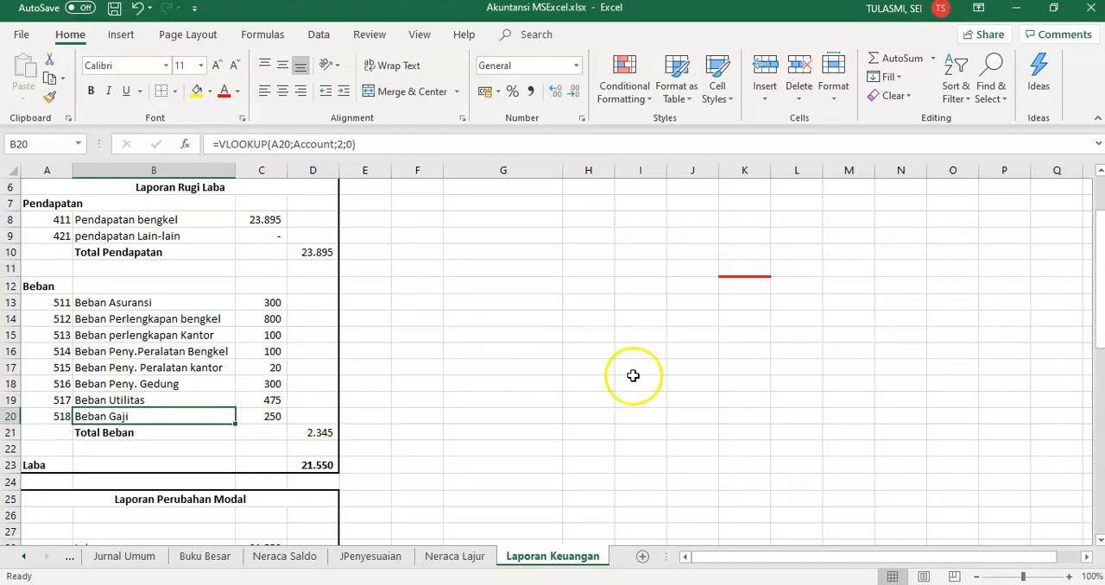
pyautogui.moveTo(1100, 255); pyautogui.dragTo(1101, 268)
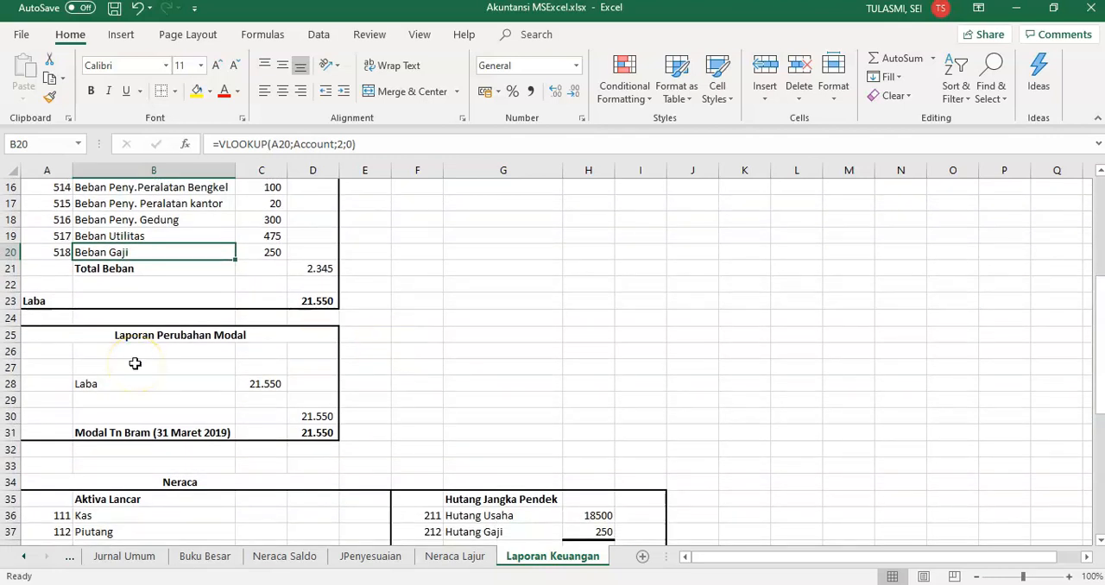
pyautogui.click(58, 354)
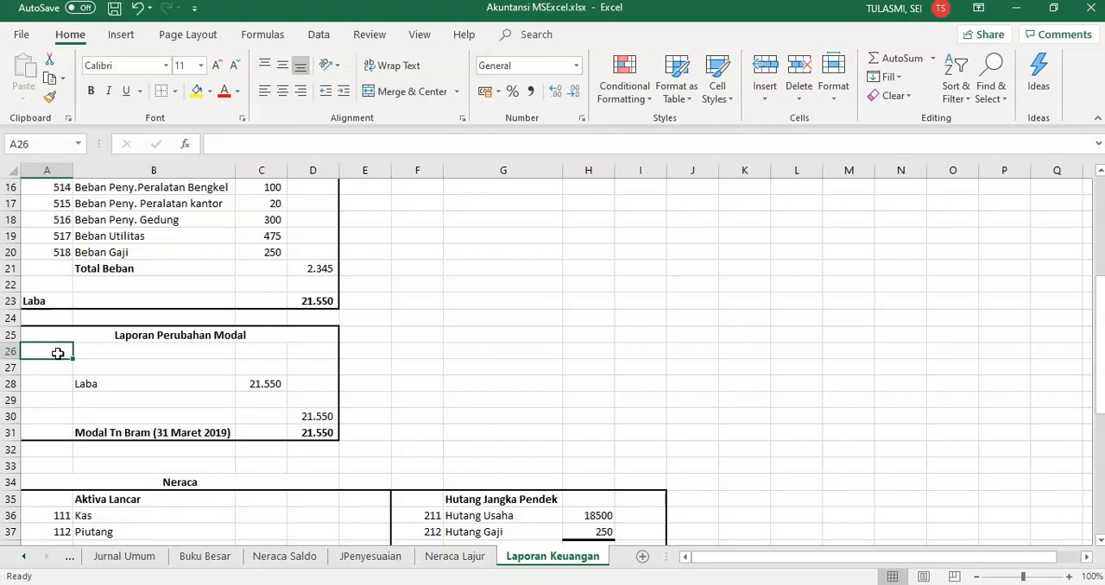
pyautogui.click(176, 251)
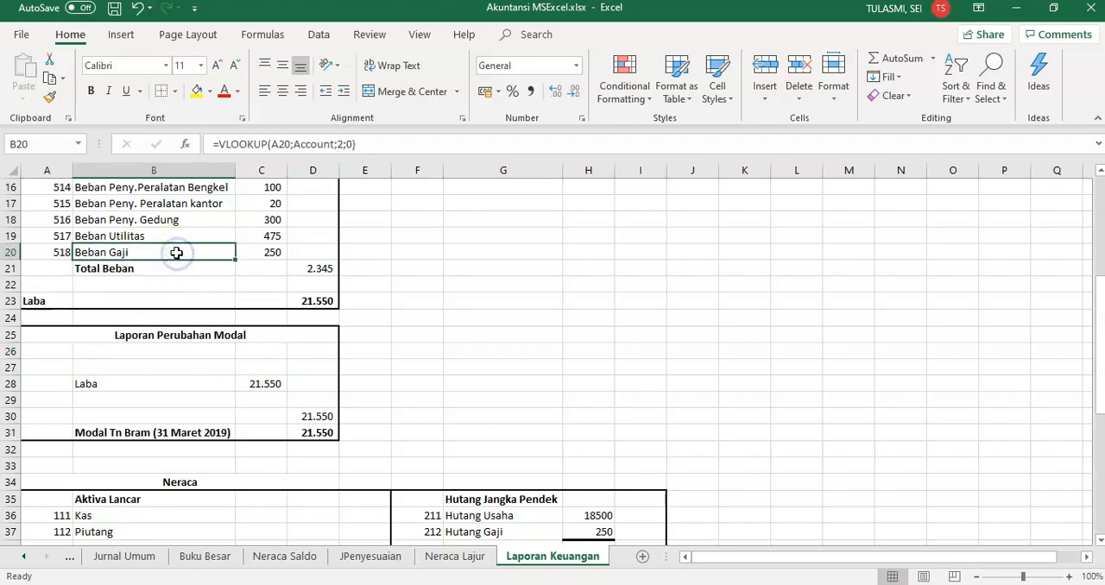
pyautogui.hotkey('ctrl', 'c')
pyautogui.click(149, 353)
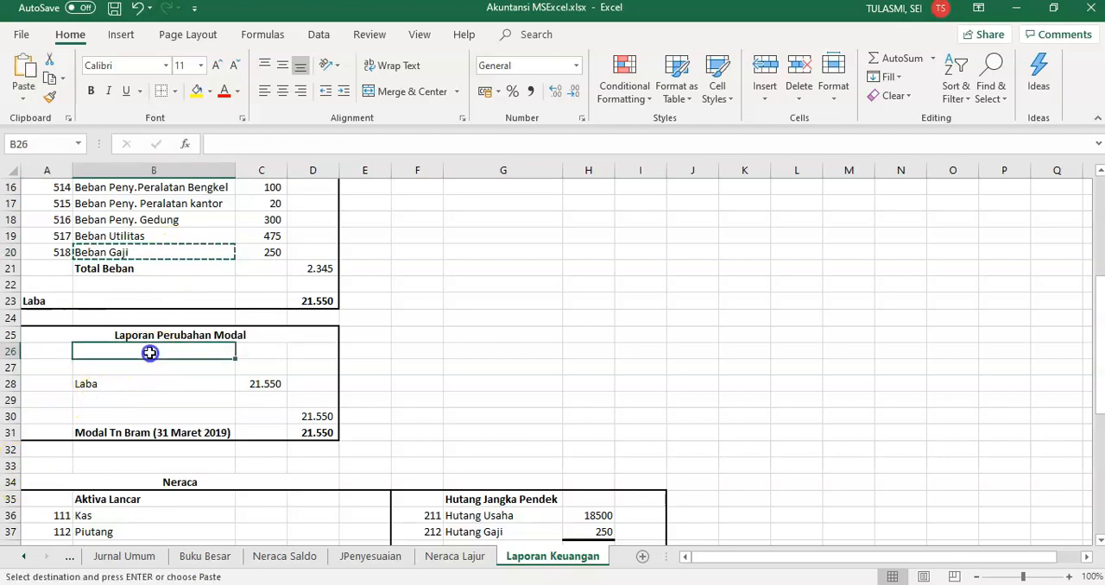
pyautogui.hotkey('ctrl', 'v')
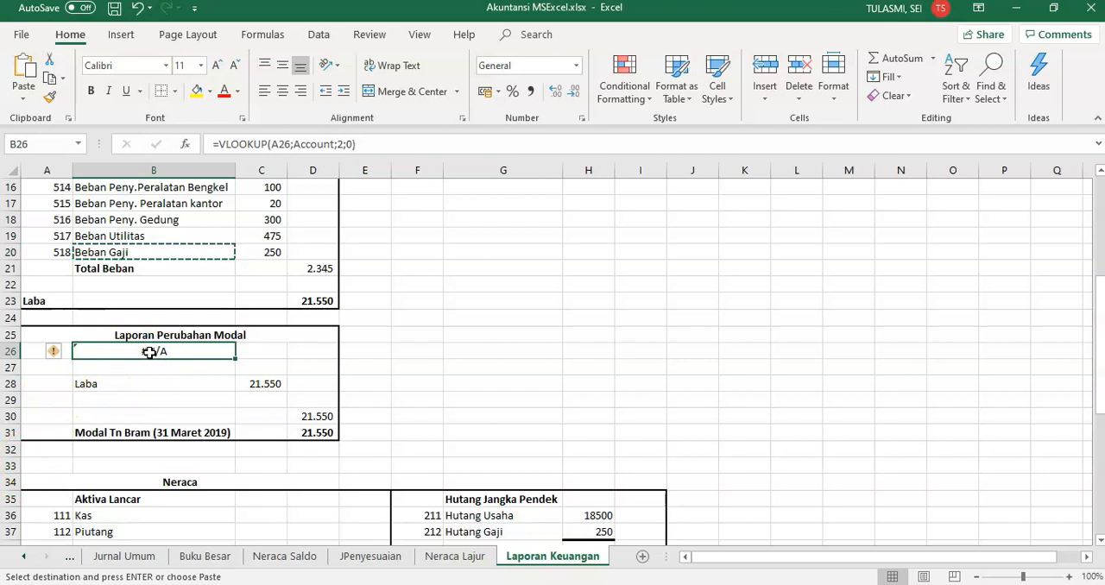
pyautogui.click(136, 398)
pyautogui.hotkey('ctrl', 'v')
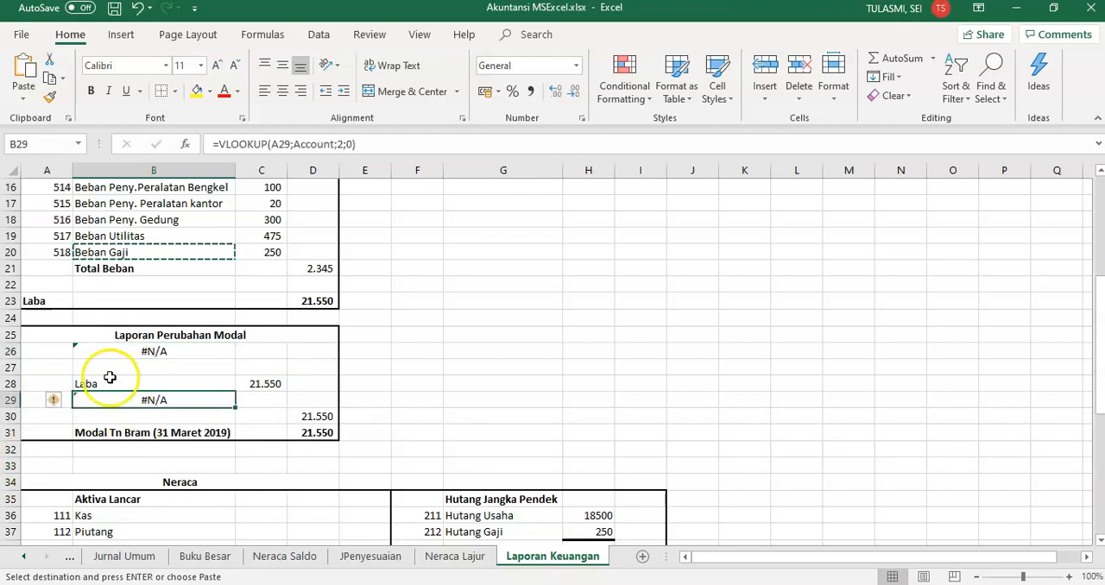
# Enter account code 311 in A26 and 312 in A29 for the Modal and Prive lines
pyautogui.click(47, 352)
pyautogui.write('3')
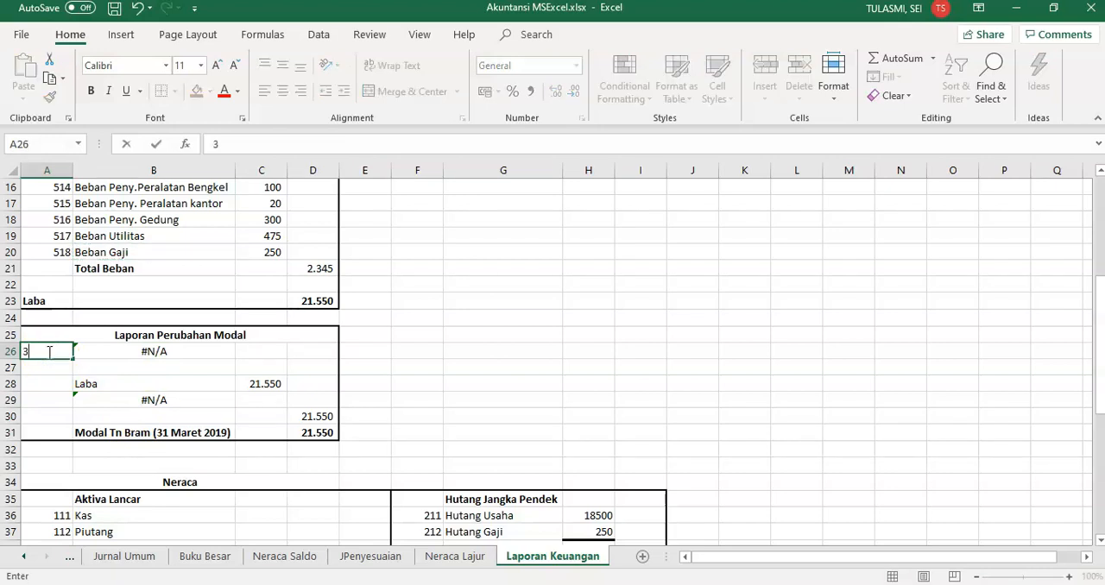
pyautogui.press('Return')
pyautogui.press('Down')
pyautogui.press('Down')
pyautogui.press('Down')
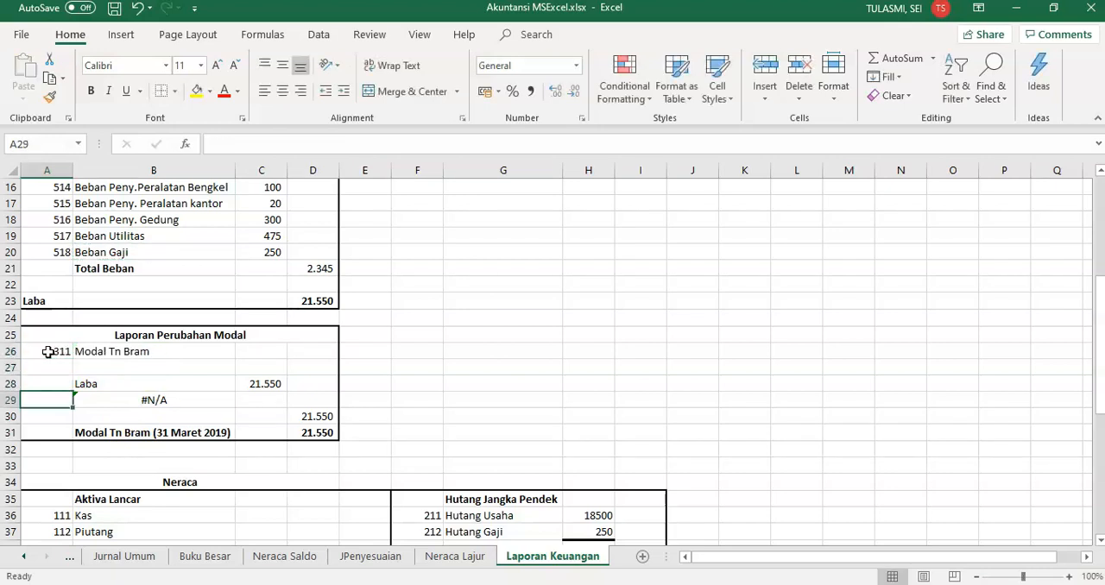
pyautogui.press('Up')
pyautogui.click(454, 556)
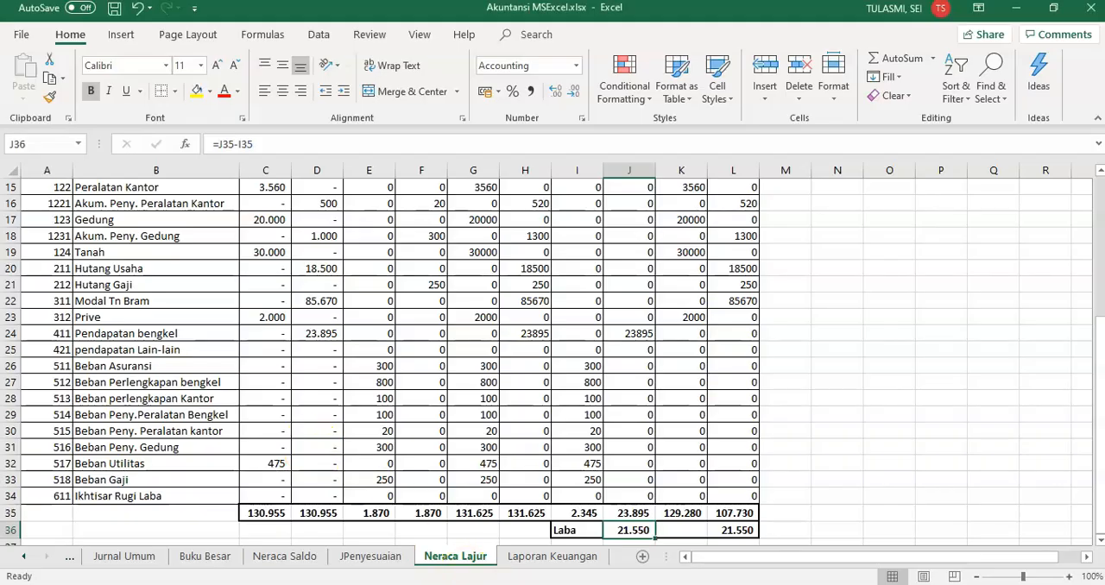
pyautogui.click(535, 561)
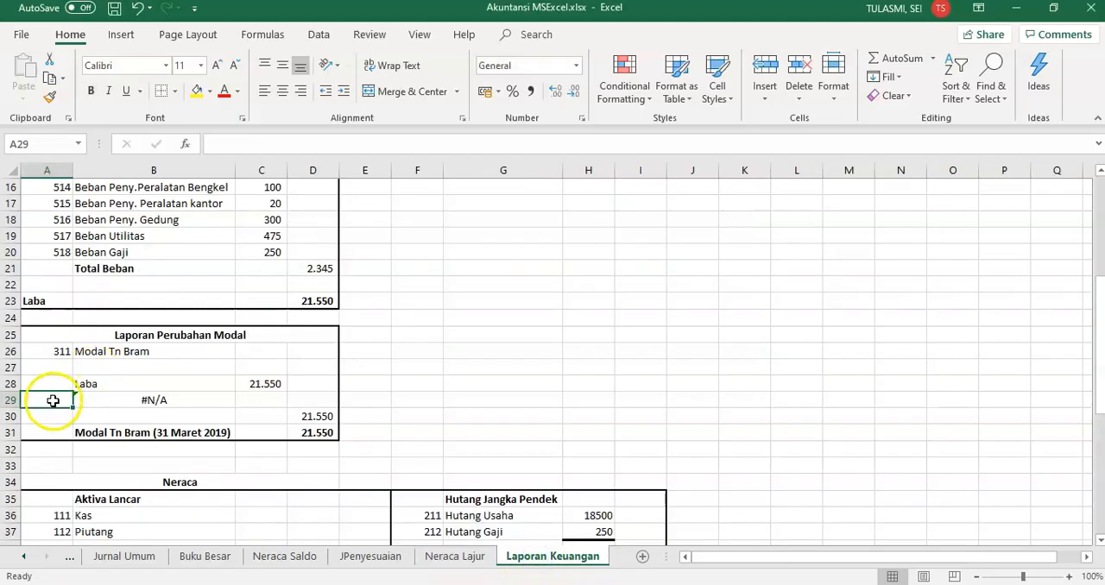
pyautogui.write('12')
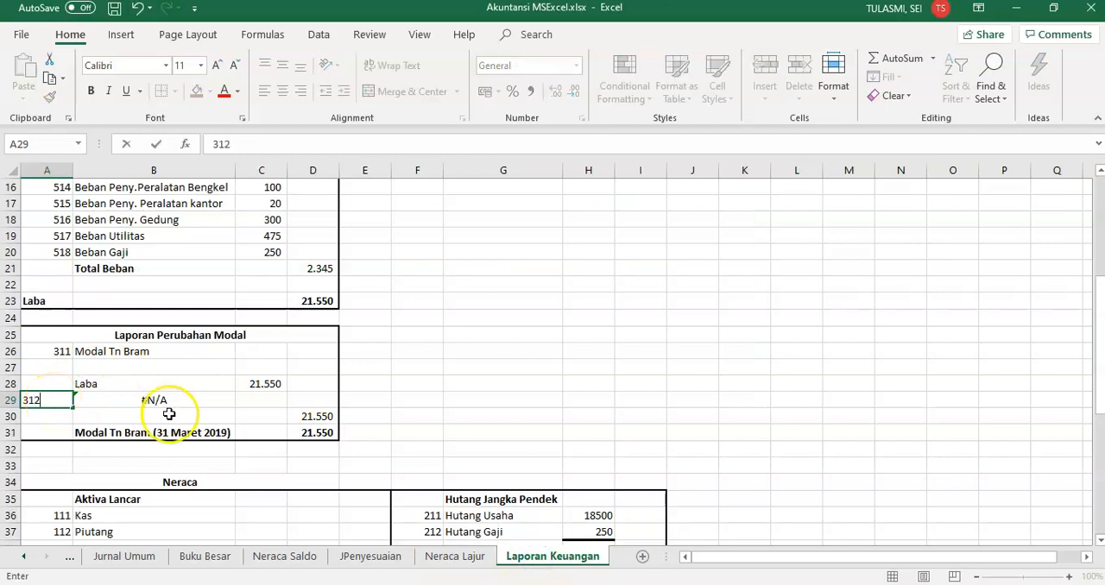
# Link C26 to the Modal amount in L22 of the Neraca Lajur sheet using a pasted link
pyautogui.click(282, 352)
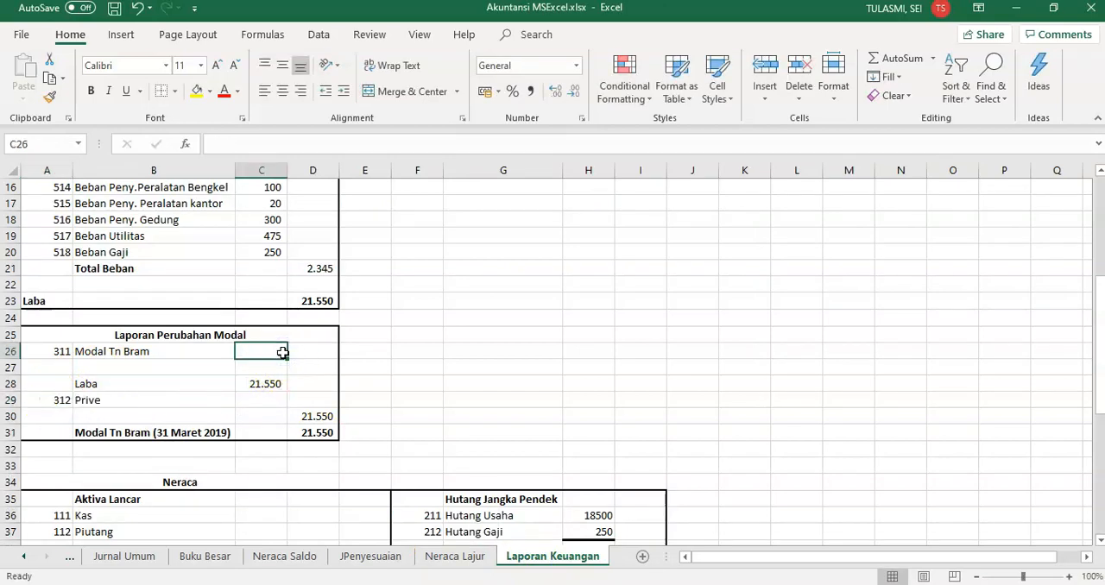
pyautogui.click(435, 559)
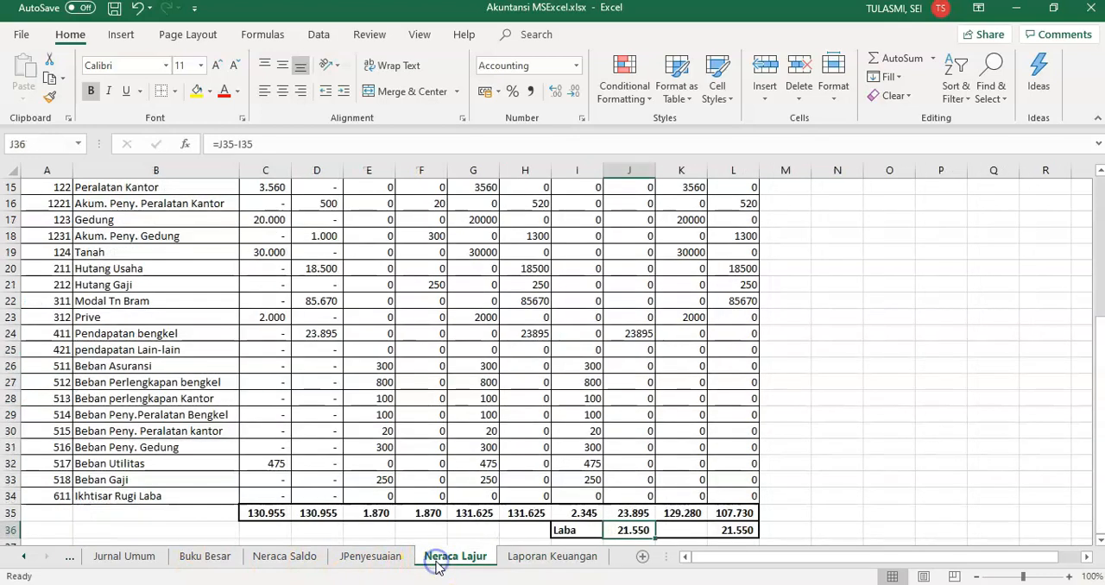
pyautogui.click(640, 338)
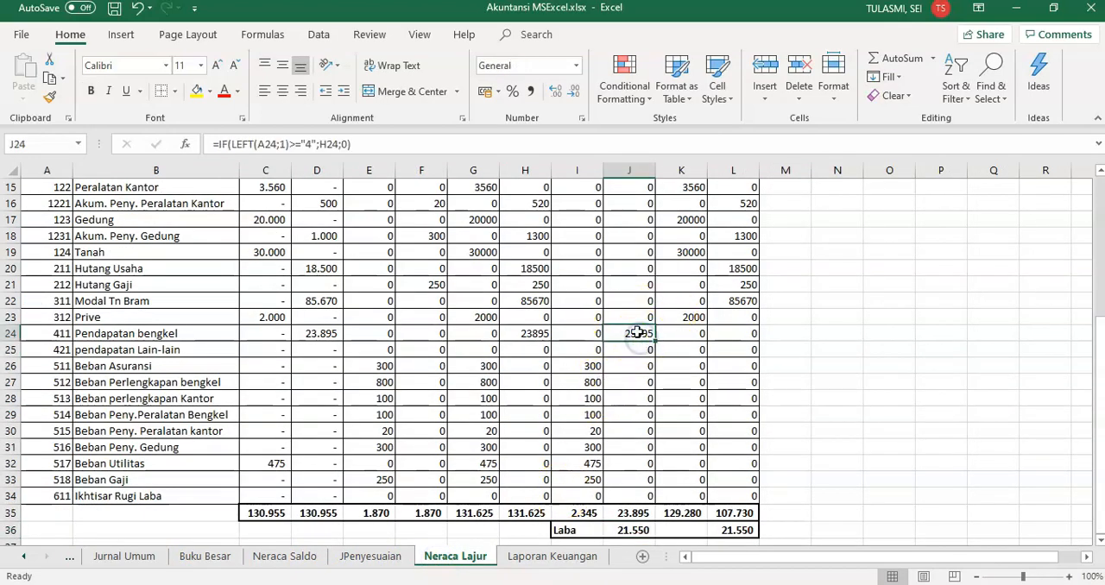
pyautogui.click(729, 303)
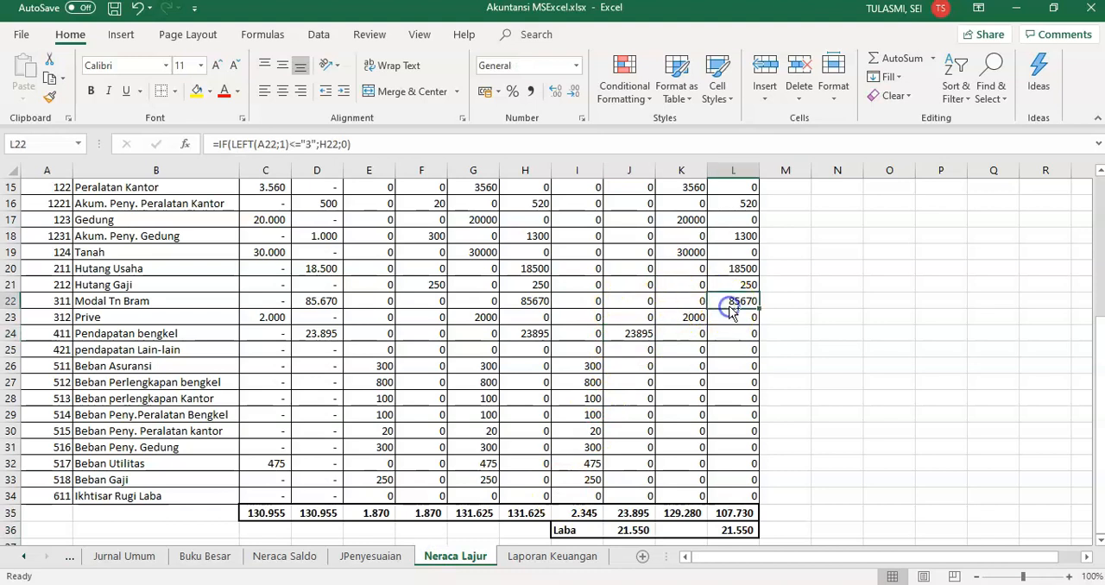
pyautogui.hotkey('ctrl', 'c')
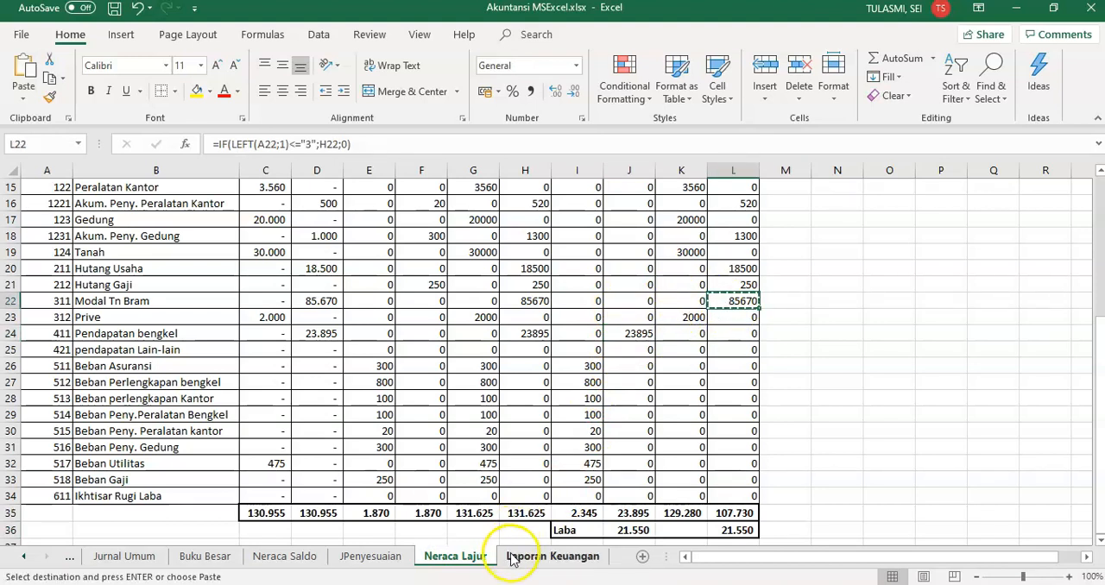
pyautogui.click(511, 559)
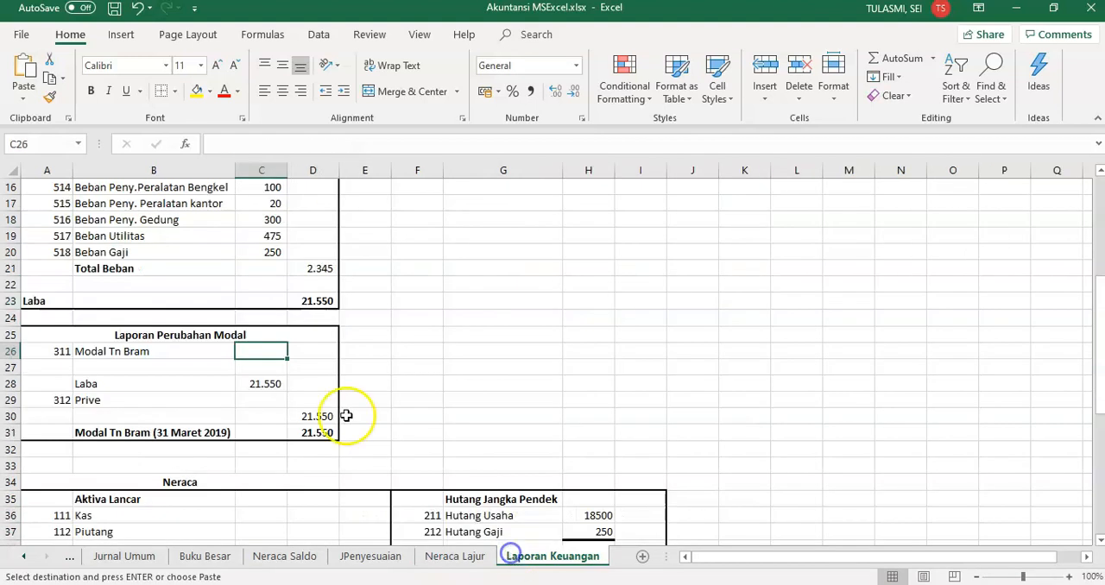
pyautogui.click(24, 102)
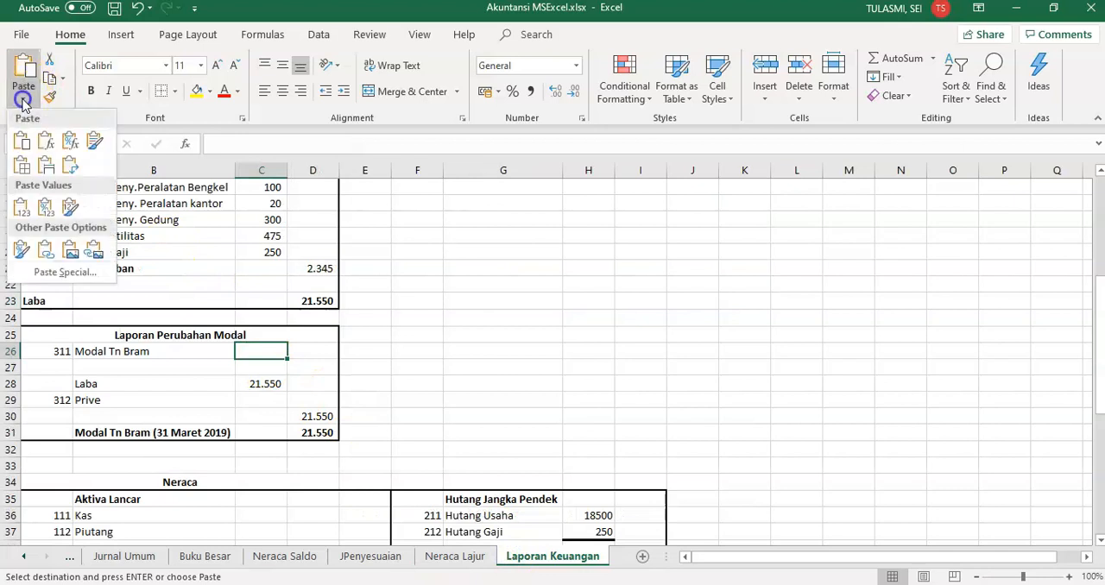
pyautogui.click(57, 274)
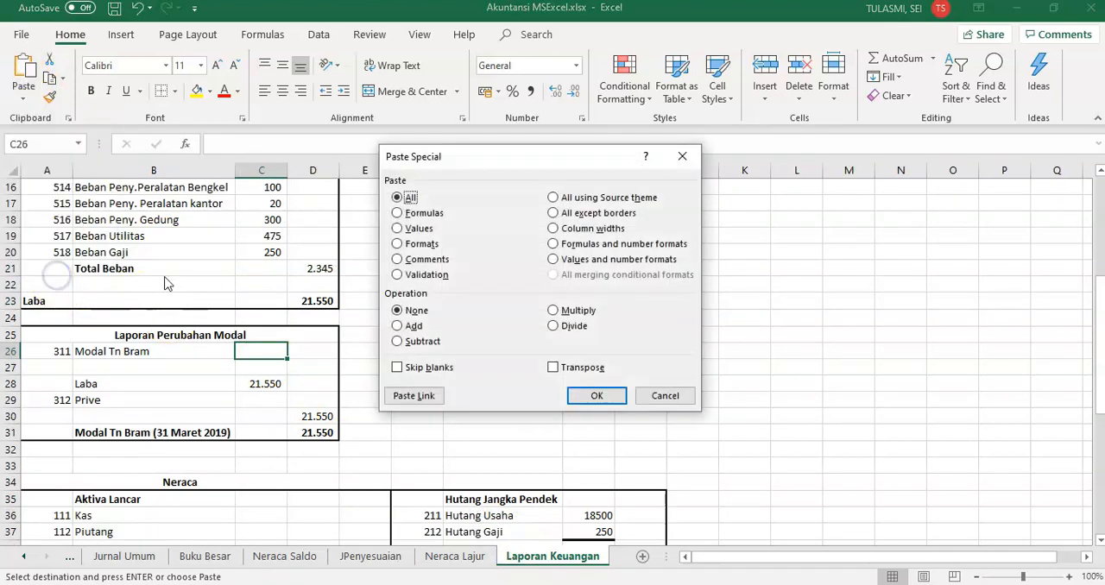
# Link C29 to the Prive amount in K23 of Neraca Lajur and move the Modal amount from C26 to D26
pyautogui.click(270, 402)
pyautogui.hotkey('ctrl', 'v')
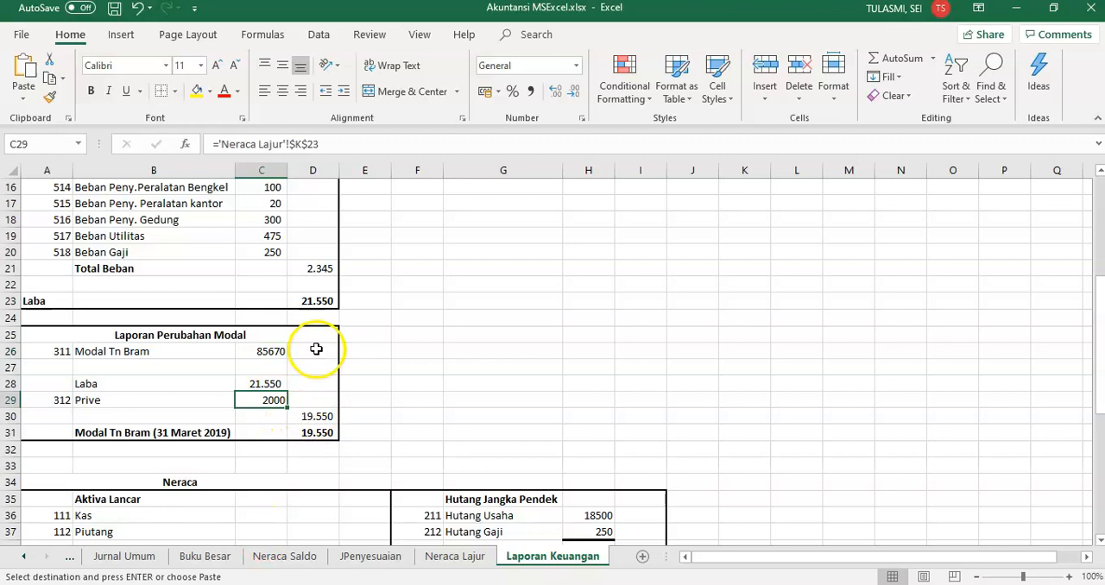
pyautogui.click(276, 352)
pyautogui.moveTo(275, 363); pyautogui.dragTo(301, 356)
# Re-enter the ending Modal formula for 31 Maret 2019 in D31 as =D26+D30
pyautogui.click(313, 432)
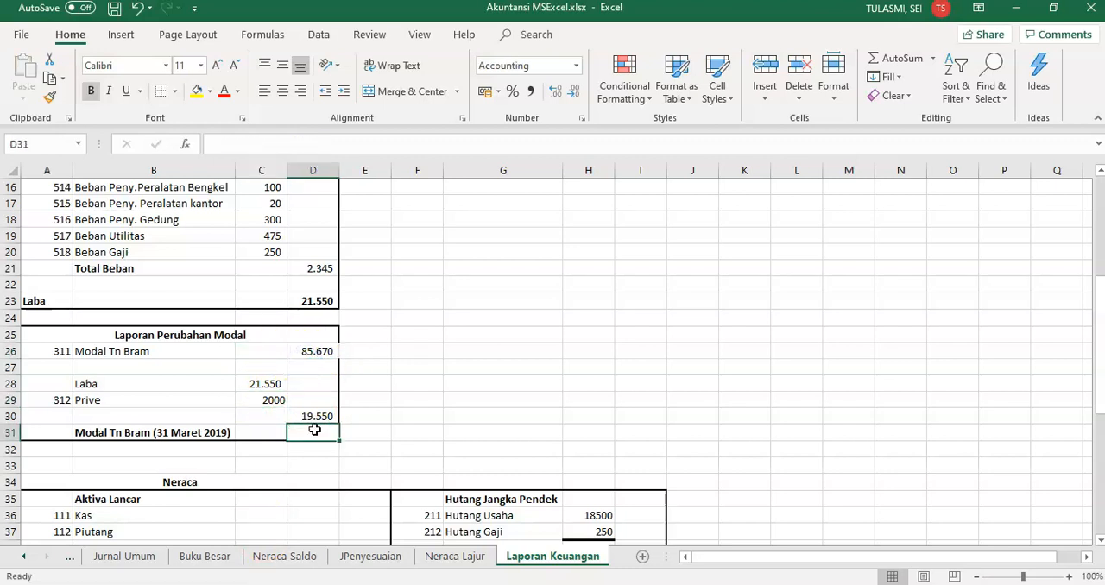
pyautogui.write('=')
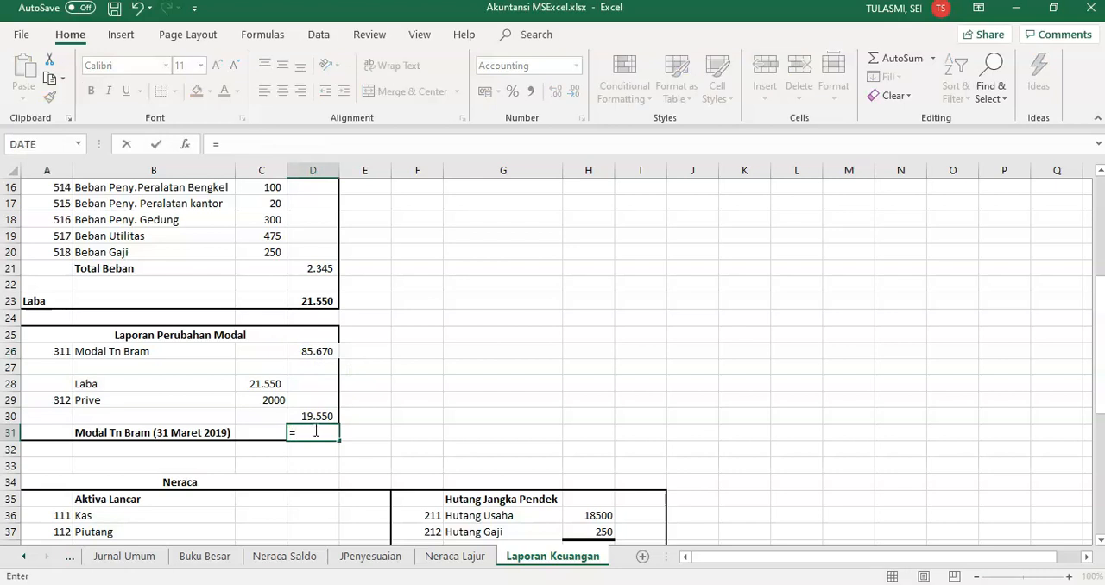
pyautogui.click(317, 354)
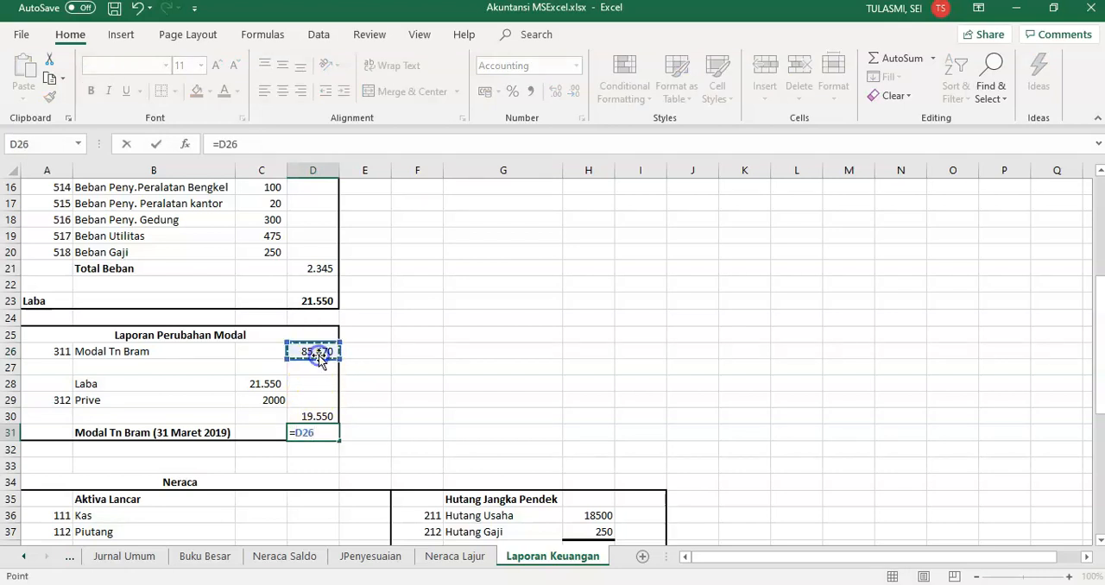
pyautogui.write('+')
pyautogui.click(308, 416)
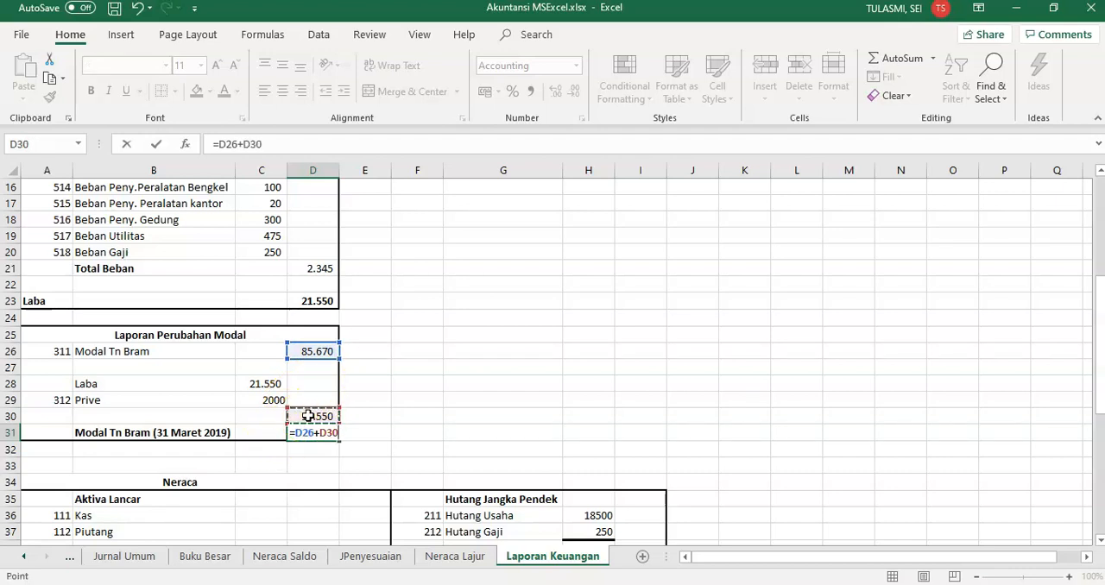
pyautogui.press('Return')
pyautogui.click(309, 446)
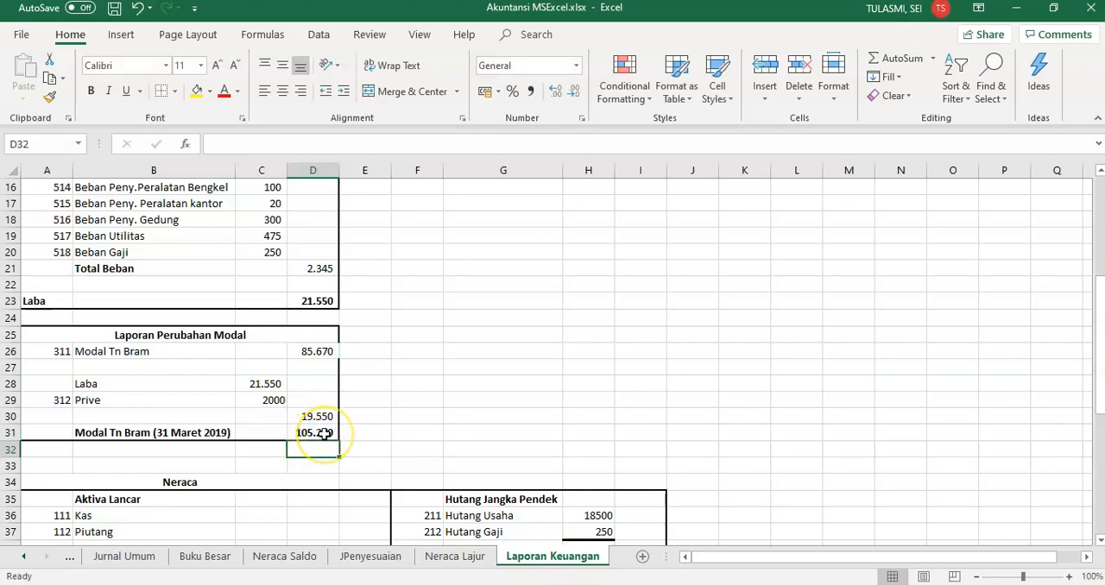
# Apply the Comma Style number format to the Prive amount in C29
pyautogui.click(268, 400)
pyautogui.click(534, 91)
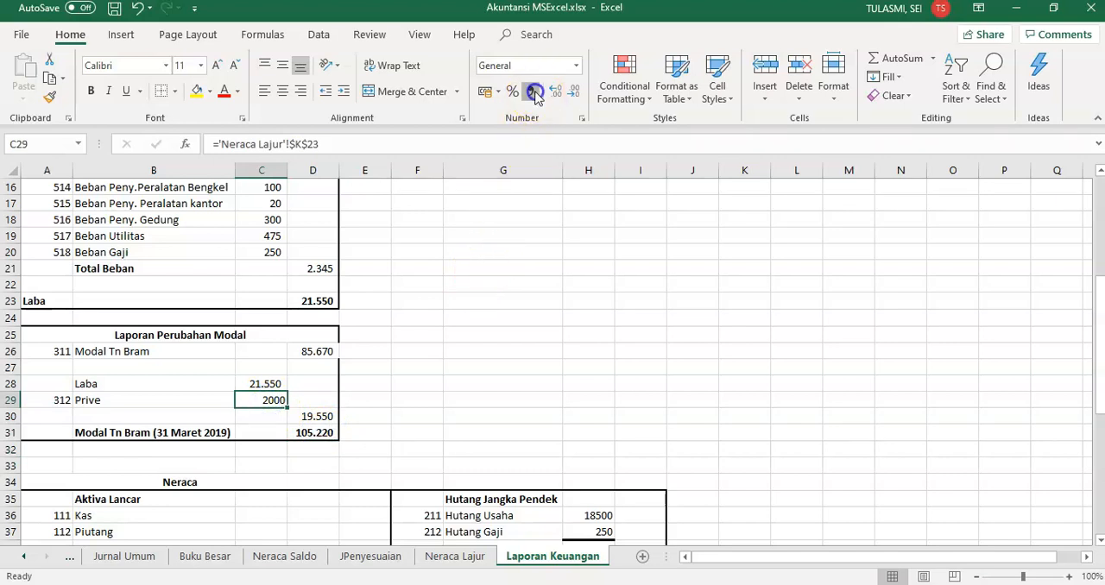
pyautogui.click(251, 415)
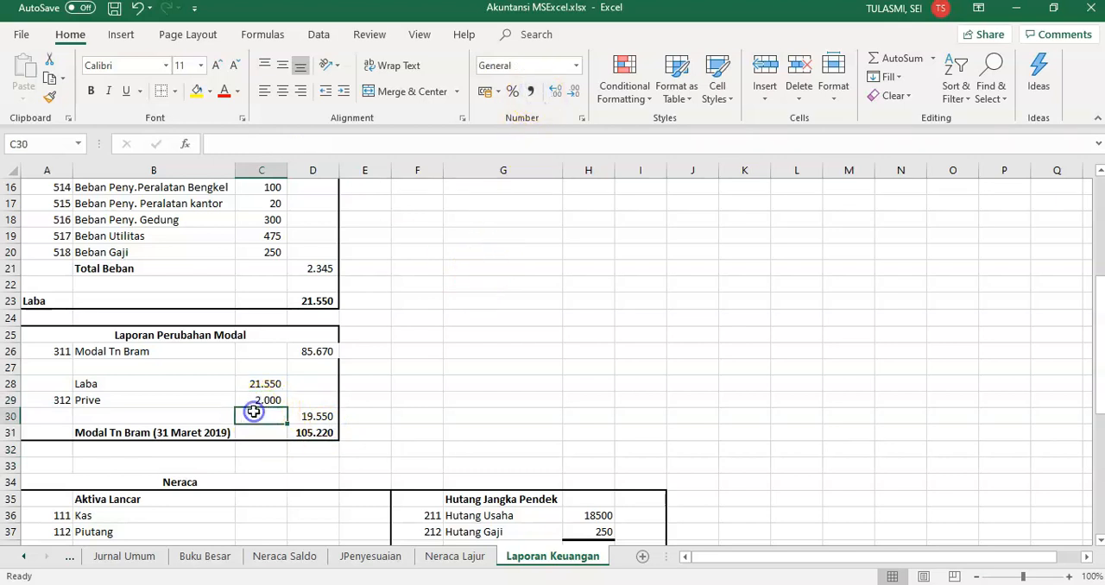
# Compare the Laba reference in C28 with the Laba formula in D23 and review the Prive amount in C29
pyautogui.click(113, 384)
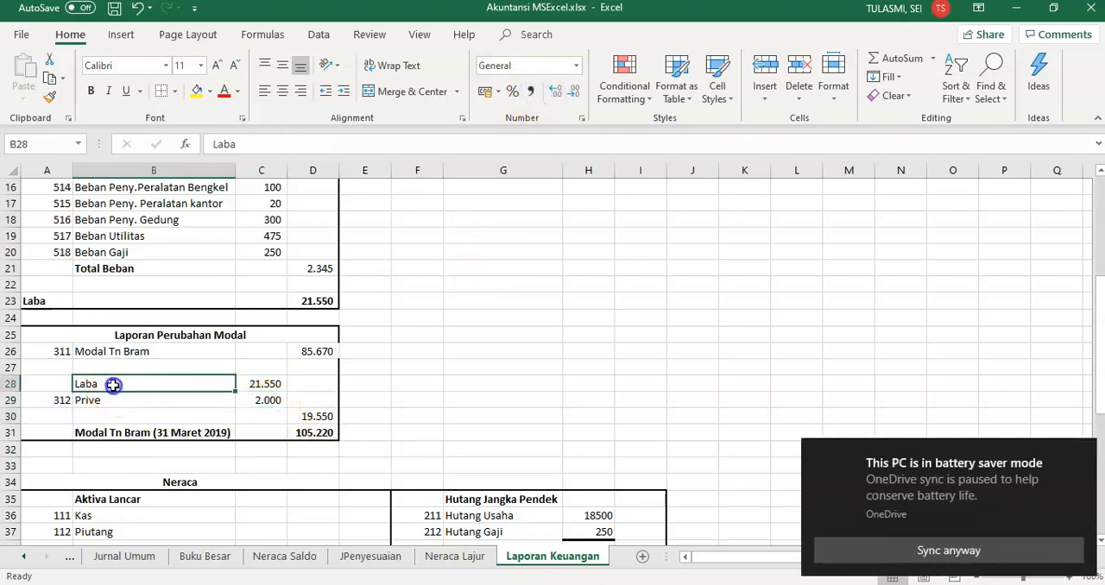
pyautogui.click(257, 380)
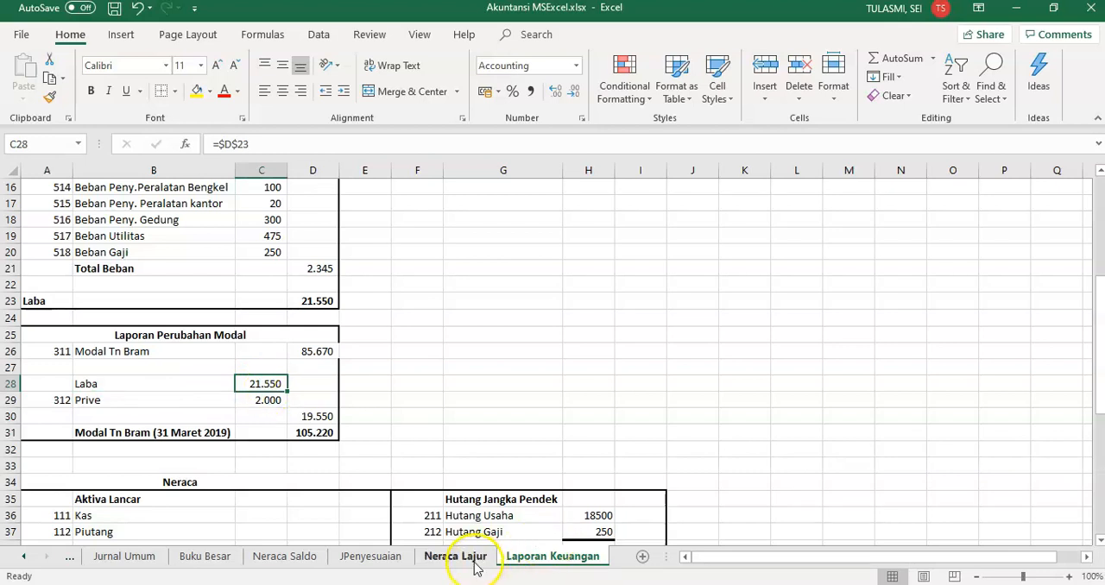
pyautogui.click(319, 302)
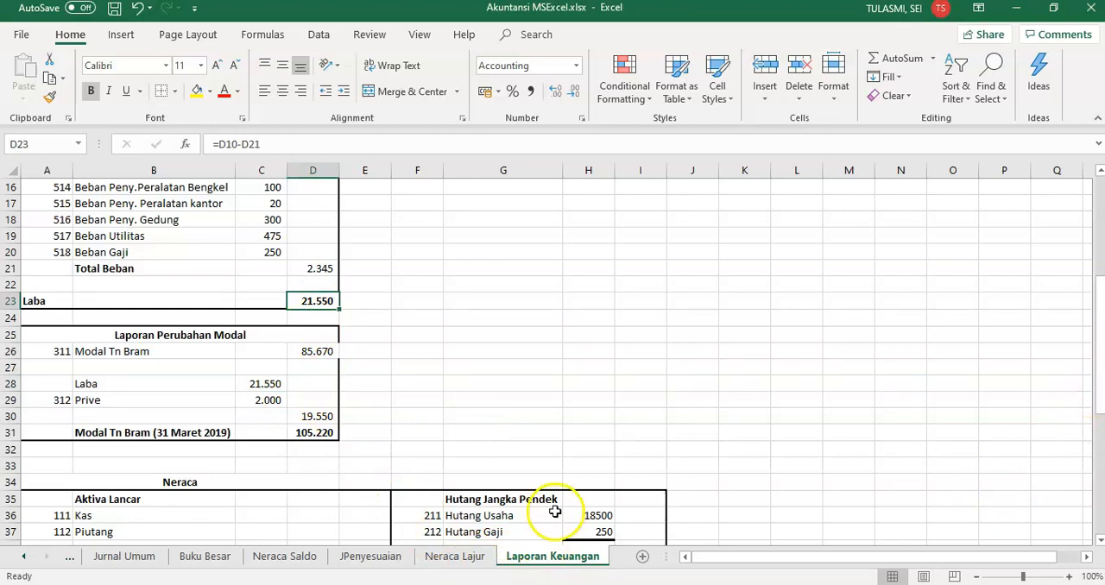
pyautogui.click(224, 366)
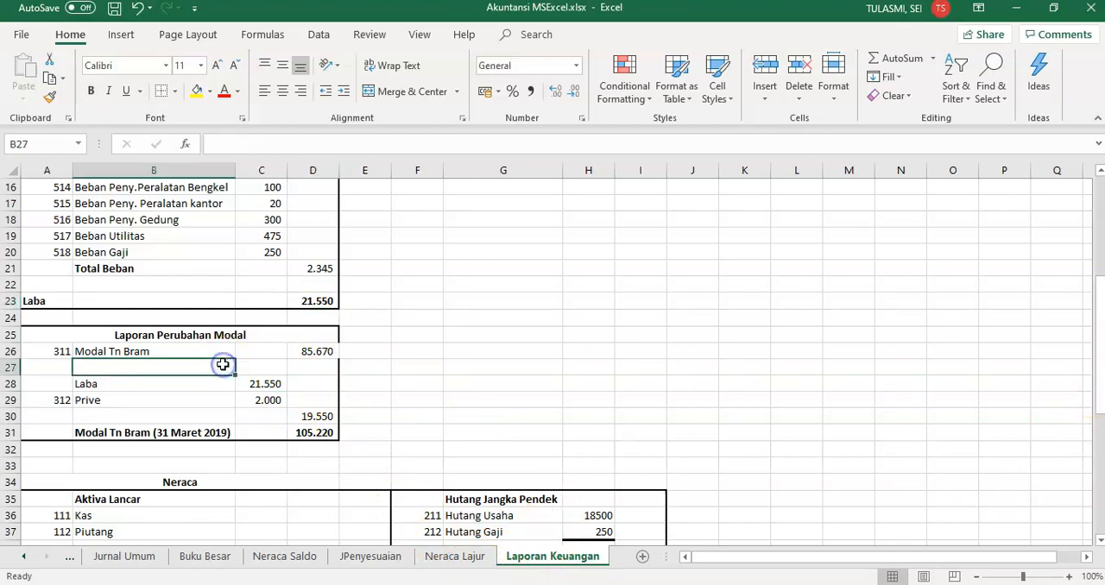
pyautogui.click(259, 399)
pyautogui.click(325, 351)
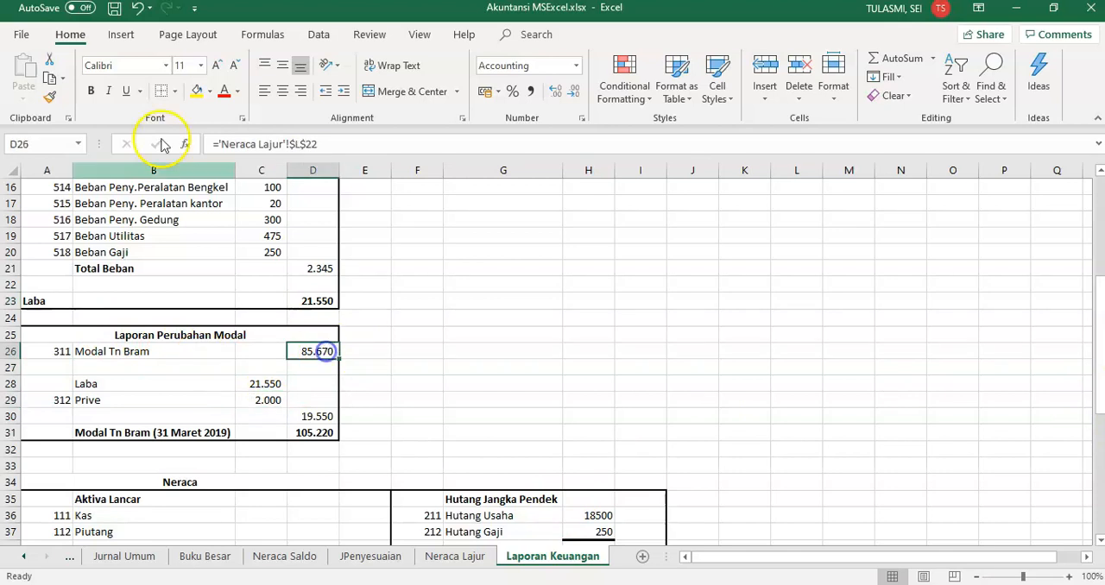
pyautogui.click(174, 90)
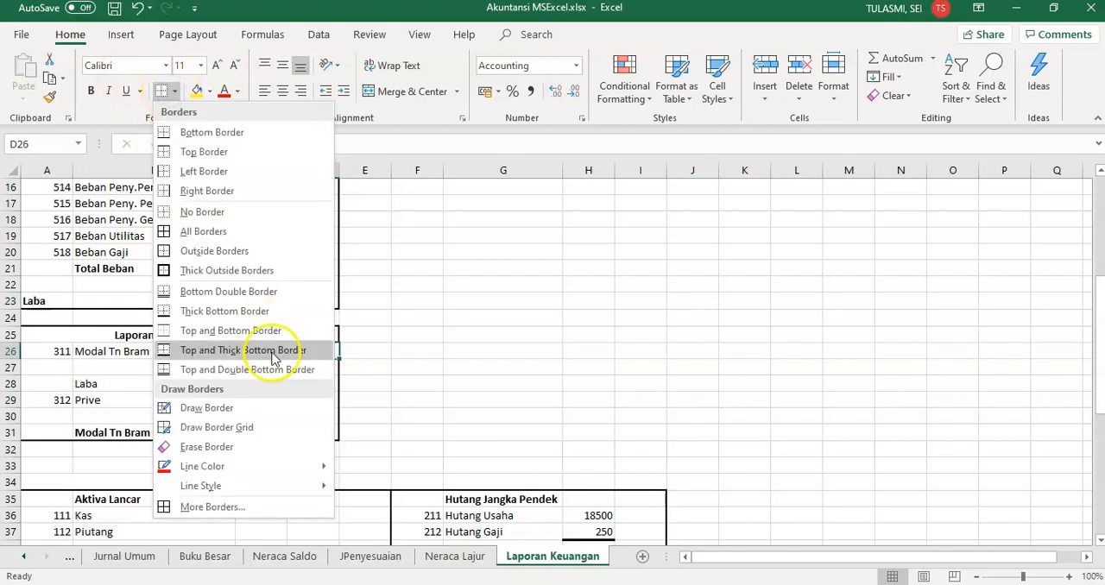
pyautogui.click(777, 304)
pyautogui.moveTo(1102, 348); pyautogui.dragTo(1102, 406)
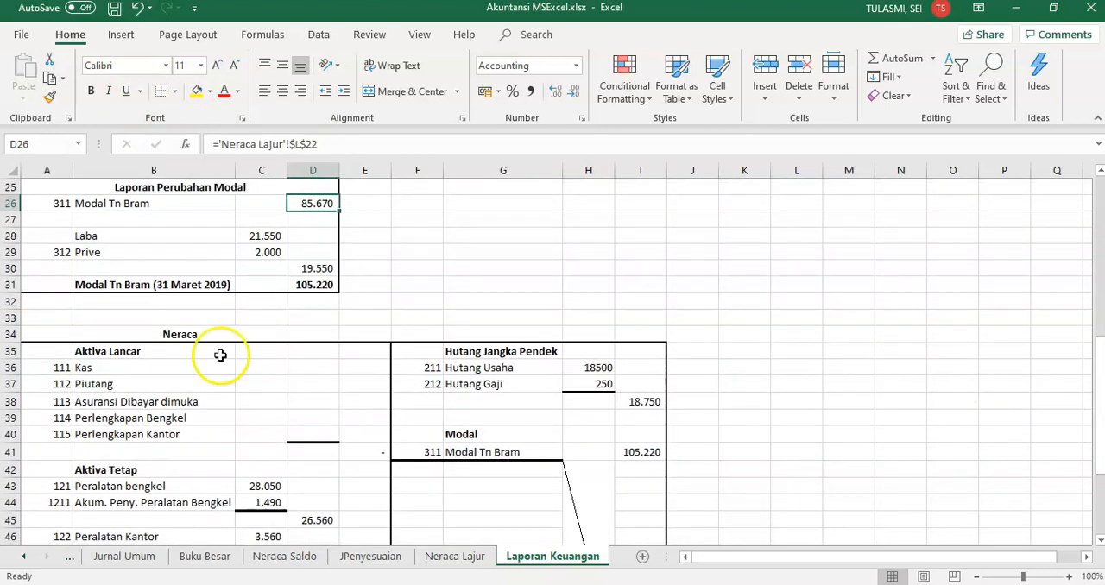
# Merge and center the Neraca title across A34:I34 so it spans the full width of the balance sheet
pyautogui.click(180, 334)
pyautogui.hotkey('shift', 'Right')
pyautogui.hotkey('shift', 'Right')
pyautogui.hotkey('shift', 'Right')
pyautogui.hotkey('shift', 'Right')
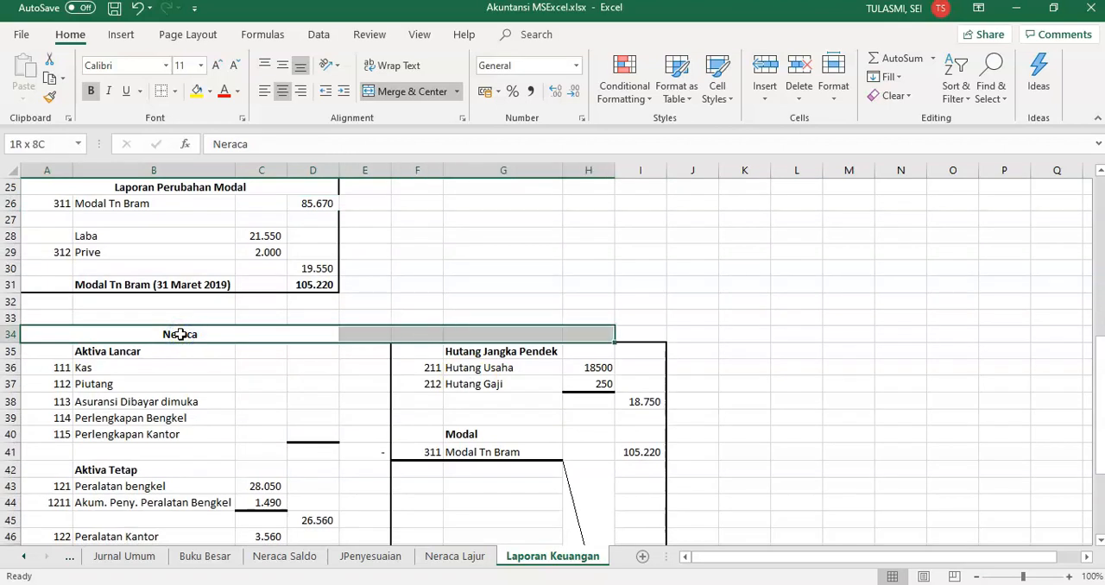
pyautogui.hotkey('shift', 'Right')
pyautogui.click(426, 93)
pyautogui.click(430, 98)
pyautogui.click(290, 384)
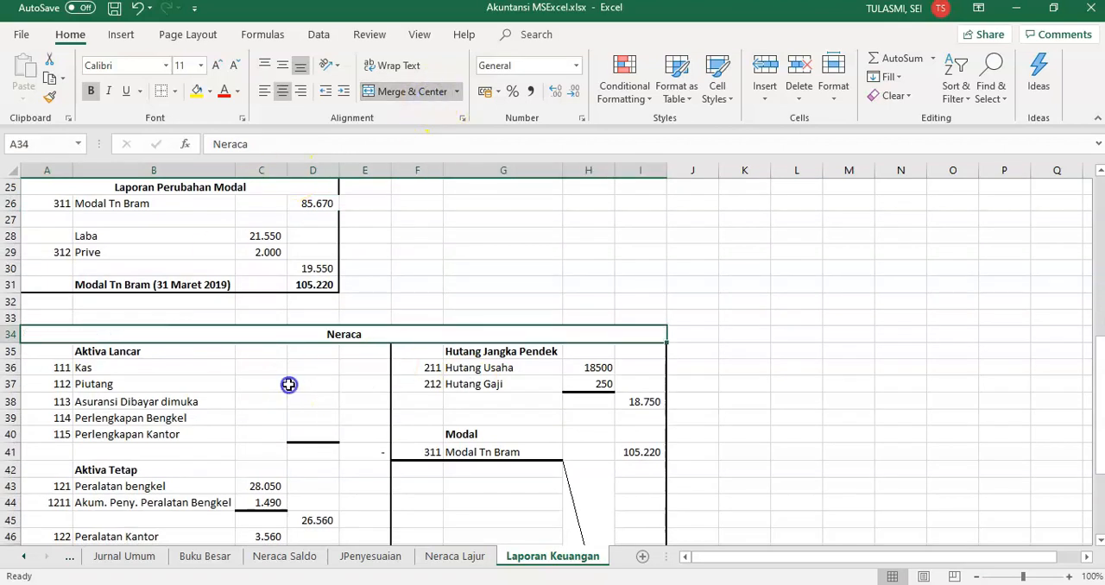
# Review the Kas account name lookup in B36 and the Modal and Prive amounts in L22 and K23 of Neraca Lajur
pyautogui.click(158, 365)
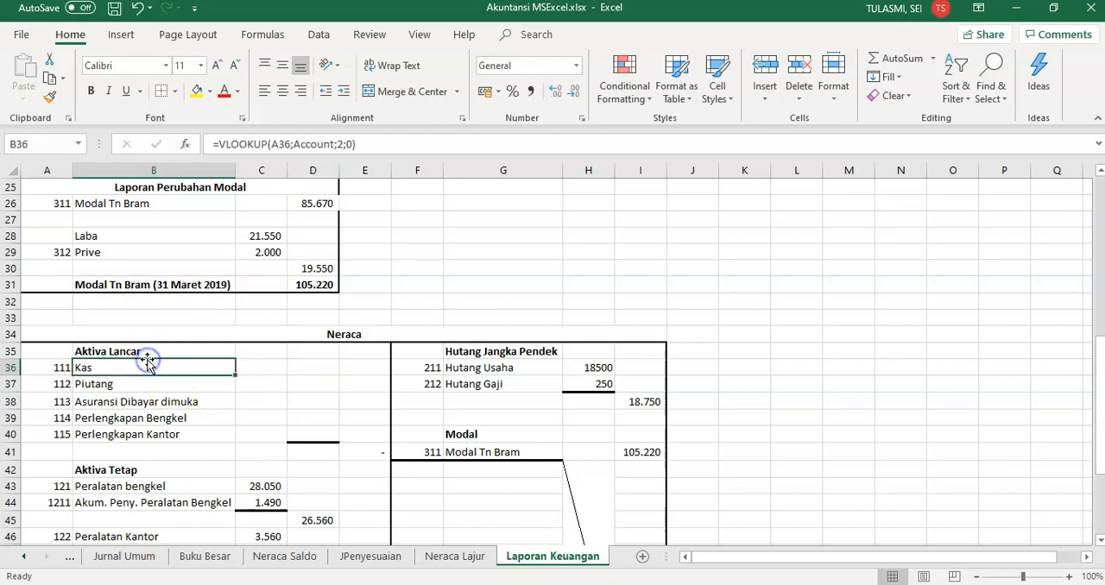
pyautogui.click(458, 556)
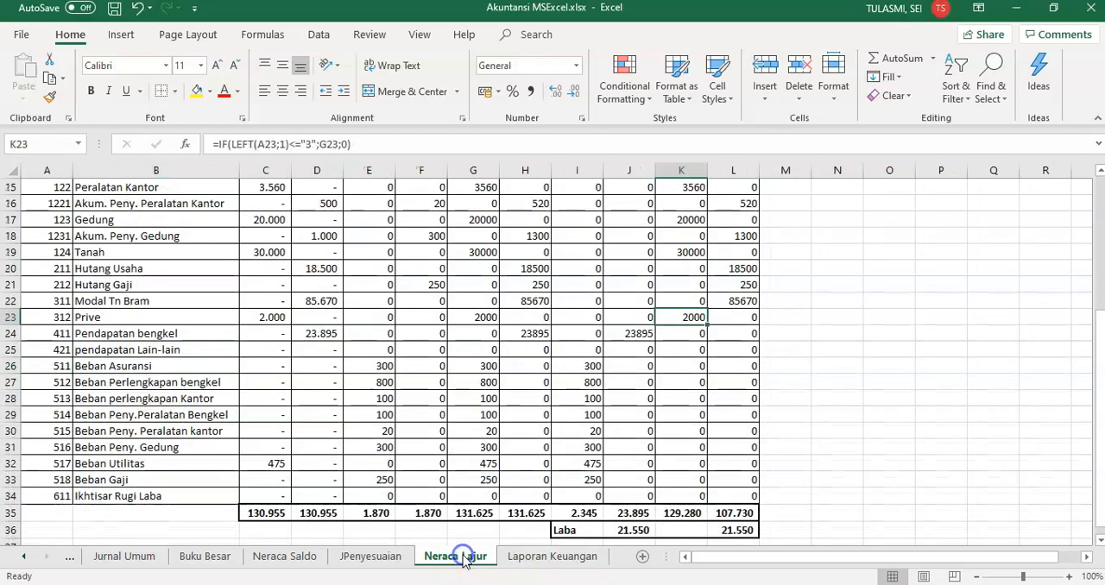
pyautogui.click(730, 300)
pyautogui.click(687, 319)
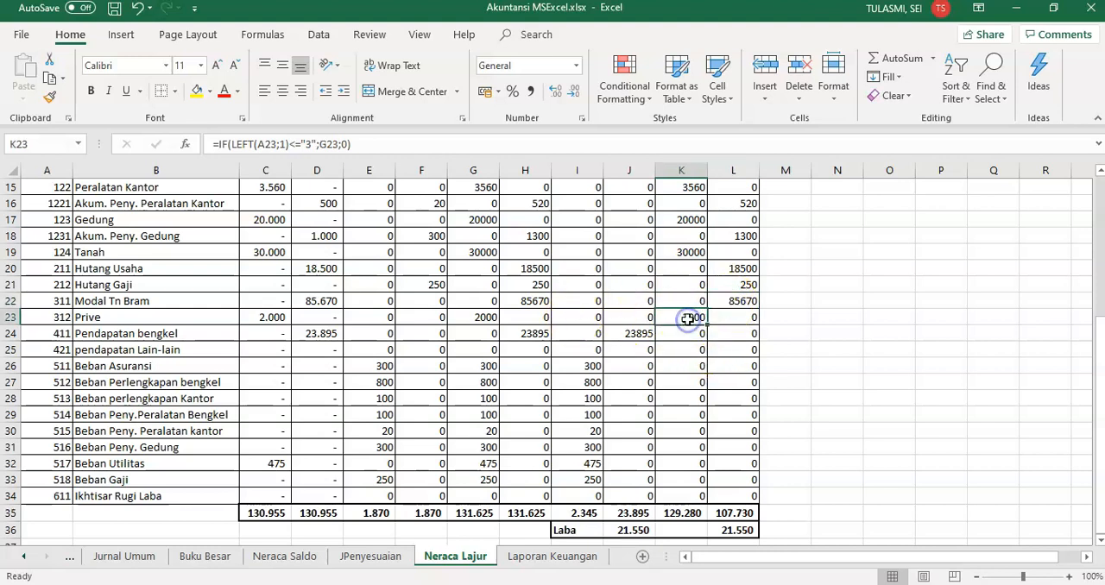
pyautogui.click(520, 557)
pyautogui.click(384, 484)
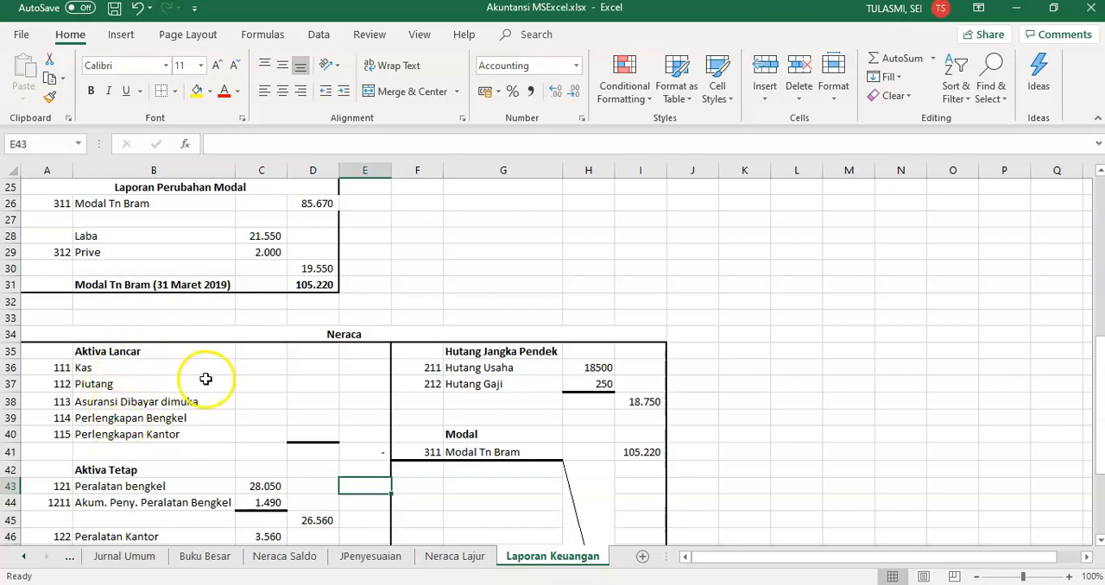
pyautogui.click(115, 368)
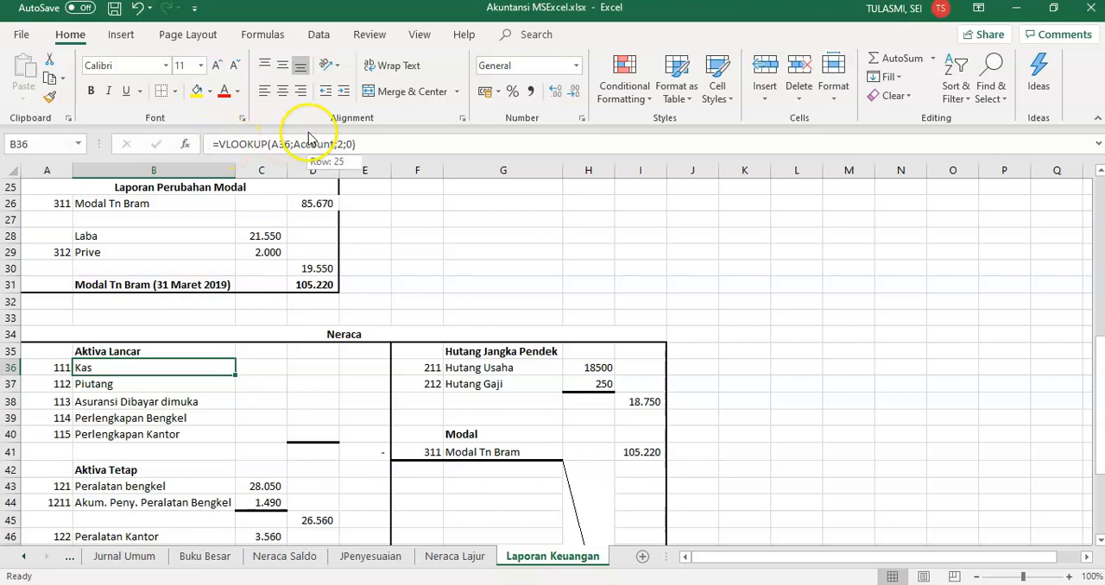
# Copy the current asset amounts from K8:K12 of Neraca Lajur and paste them as links into D36:D40 of Laporan Keuangan
pyautogui.click(259, 367)
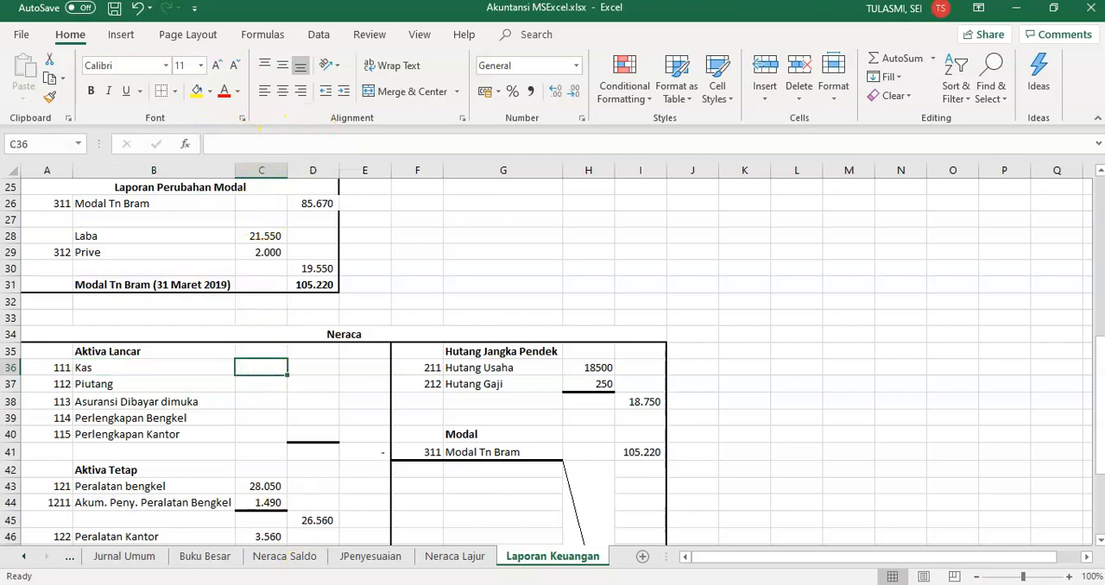
pyautogui.click(449, 556)
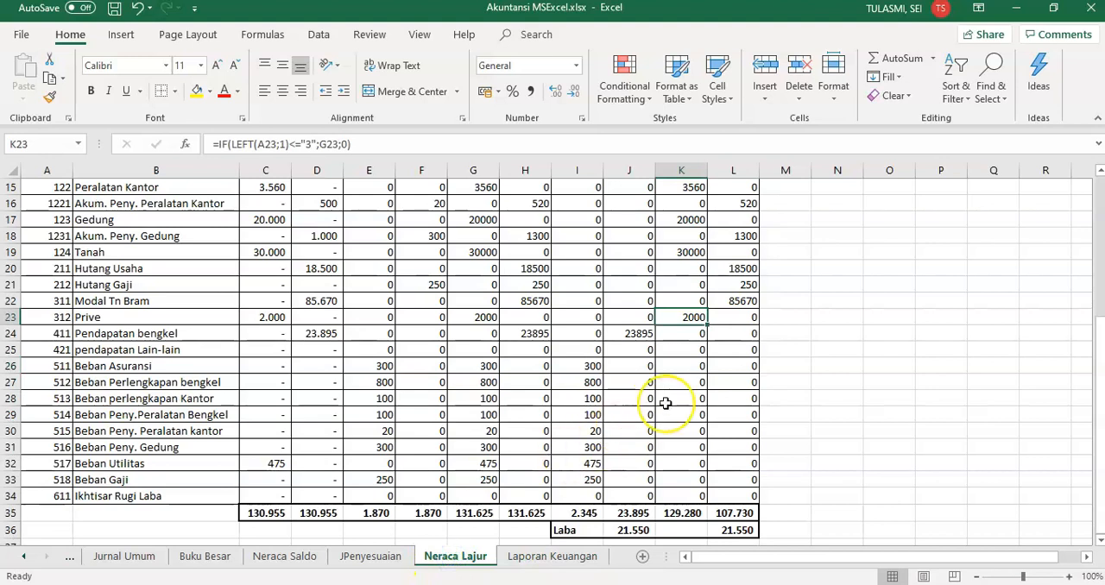
pyautogui.press('pageup')
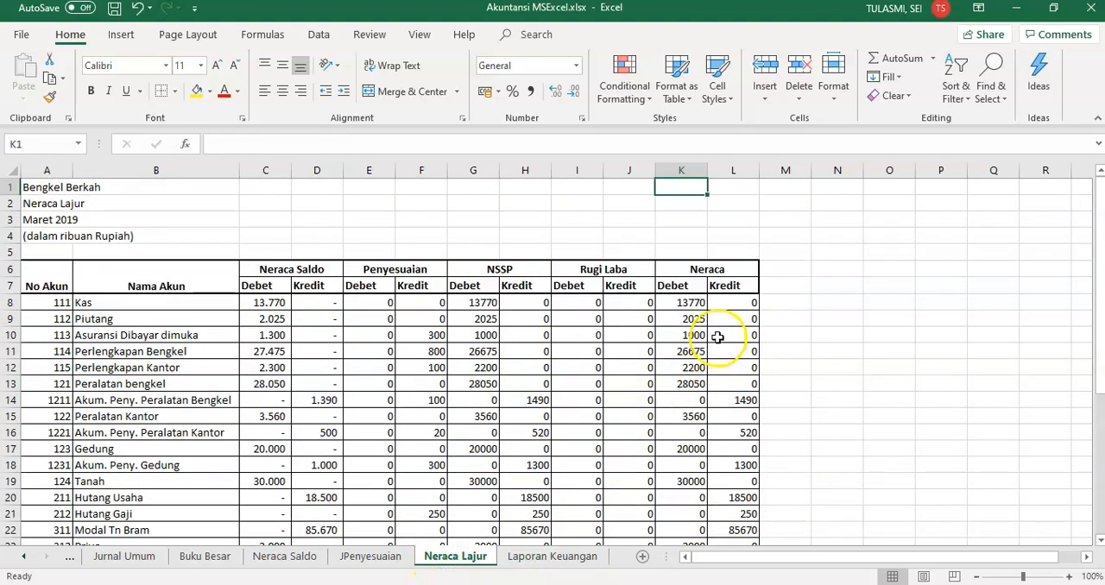
pyautogui.moveTo(691, 301); pyautogui.dragTo(692, 305)
pyautogui.hotkey('shift', 'Down')
pyautogui.hotkey('shift', 'Down')
pyautogui.hotkey('shift', 'Down')
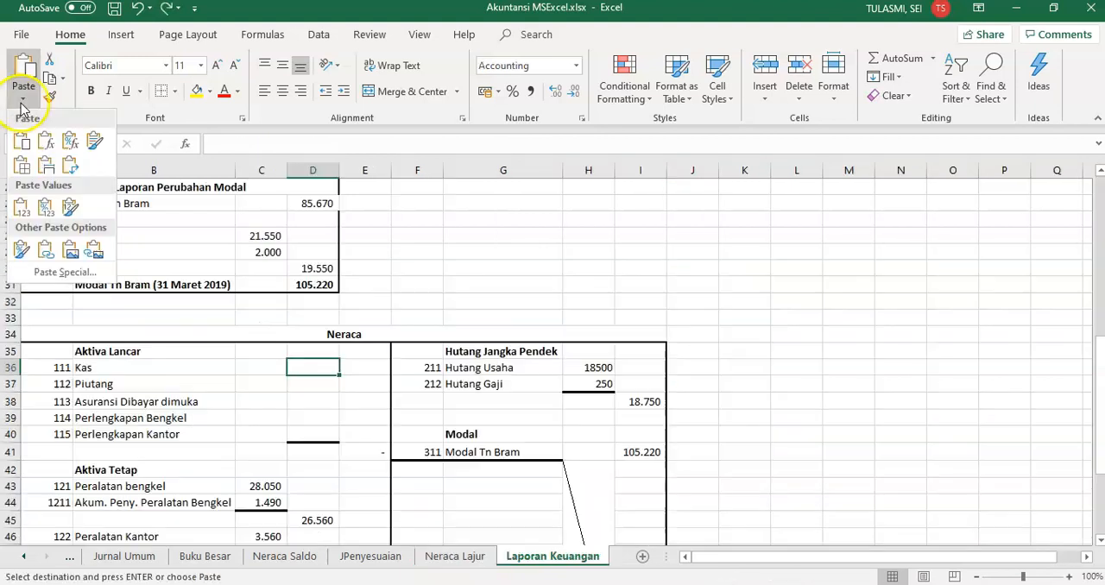
pyautogui.click(48, 250)
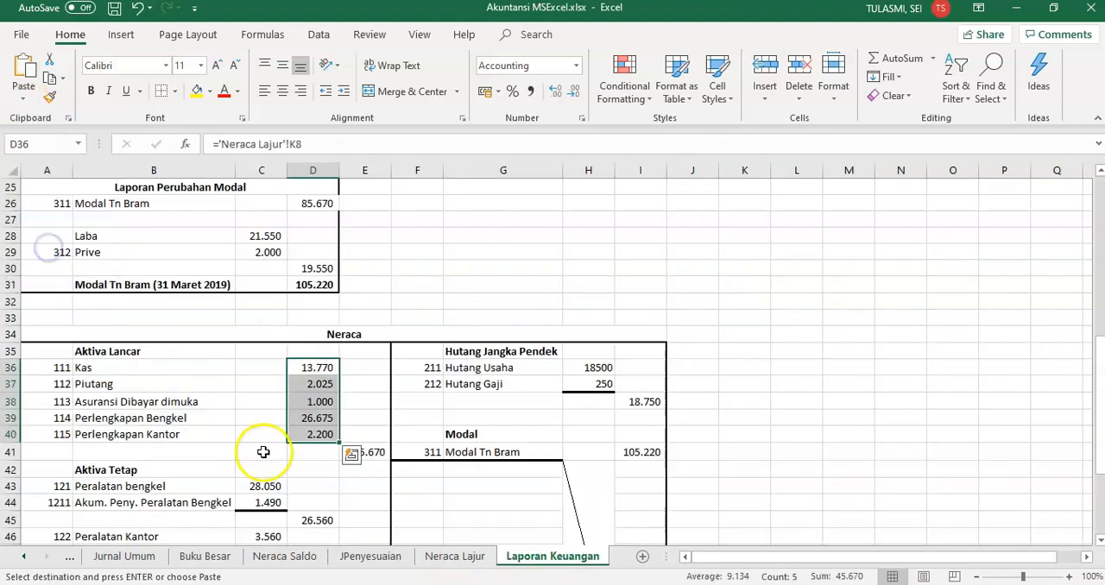
# Review the Aktiva Lancar total formula in E41 and the Peralatan bengkel reference in C43 of the balance sheet
pyautogui.moveTo(358, 511); pyautogui.dragTo(376, 449)
pyautogui.click(376, 450)
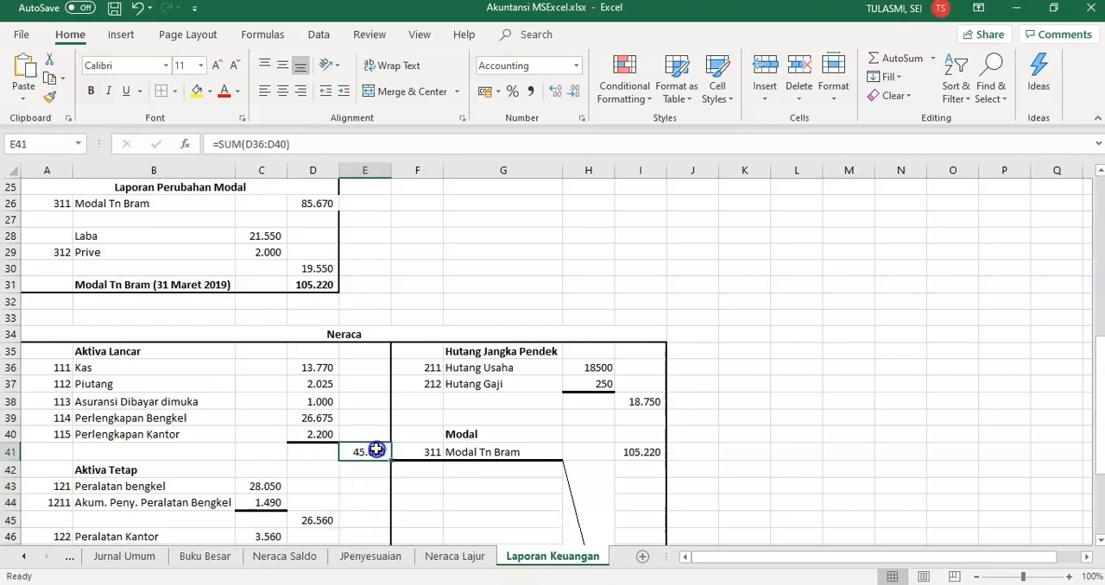
pyautogui.doubleClick(377, 450)
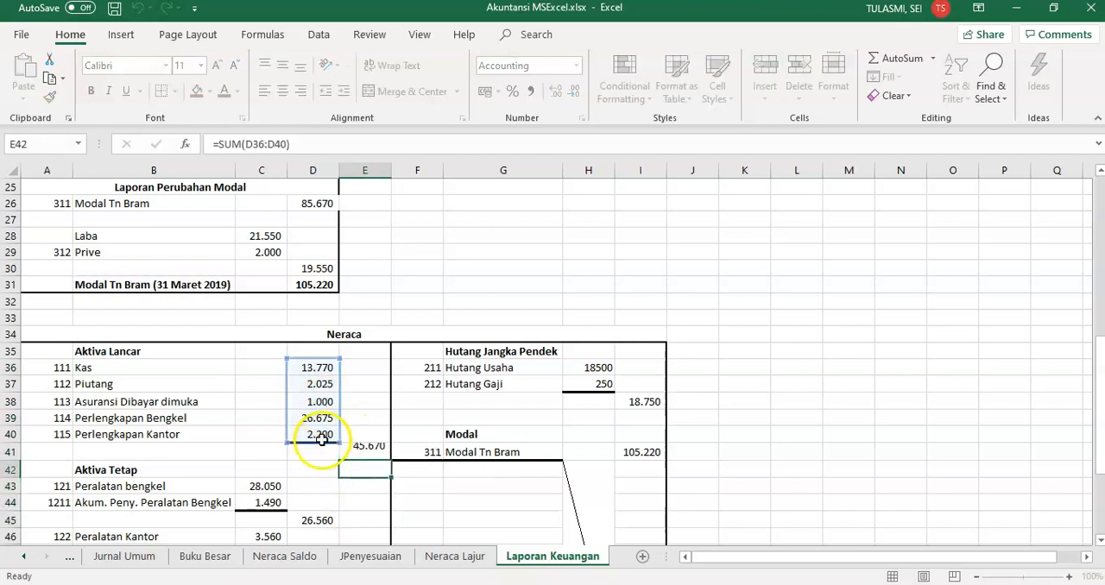
pyautogui.press('Return')
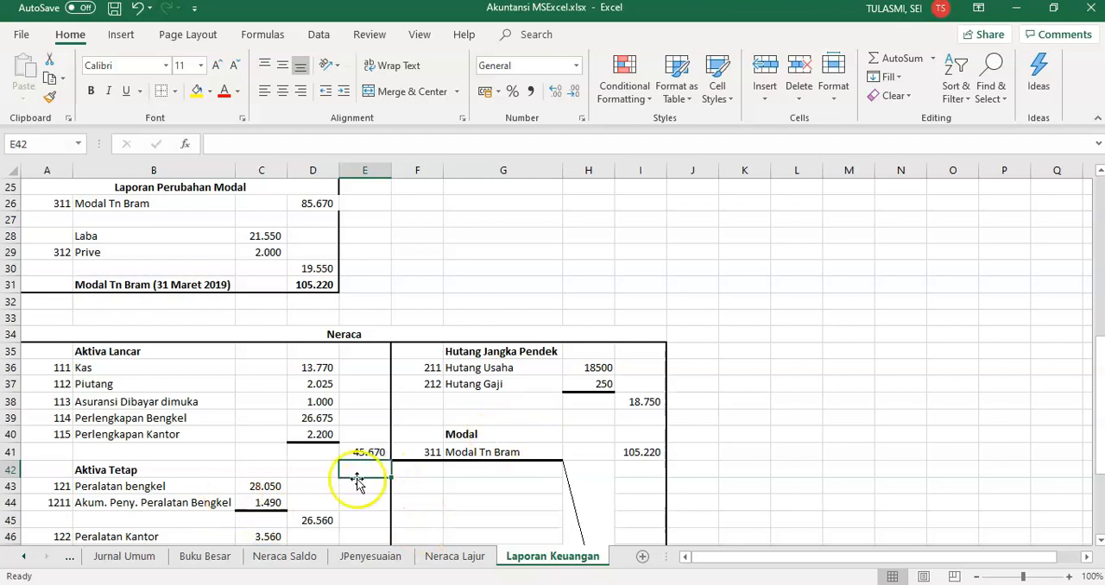
pyautogui.click(265, 488)
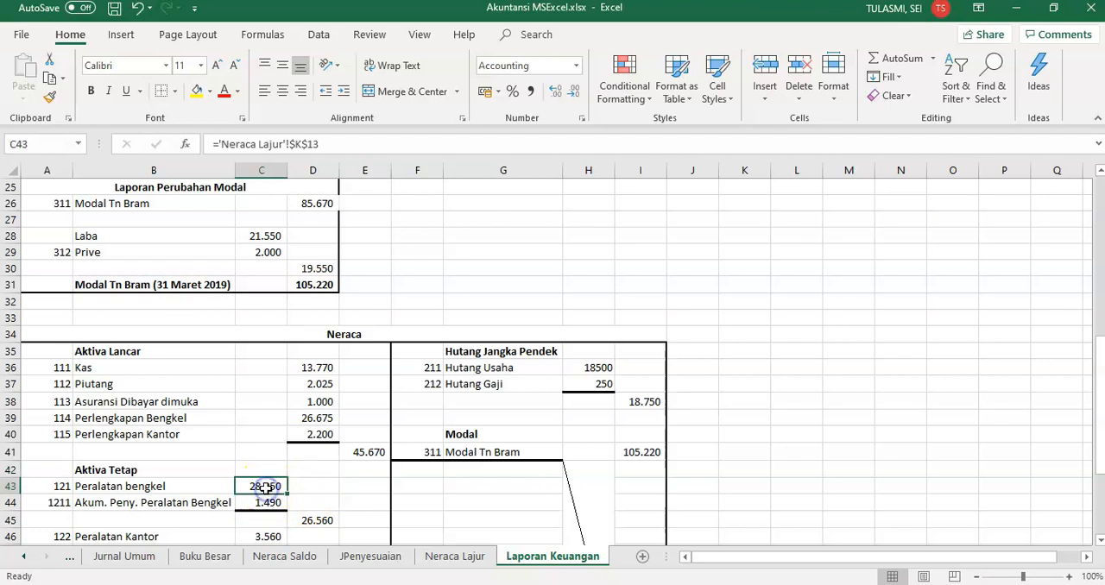
pyautogui.moveTo(1101, 359); pyautogui.dragTo(1100, 409)
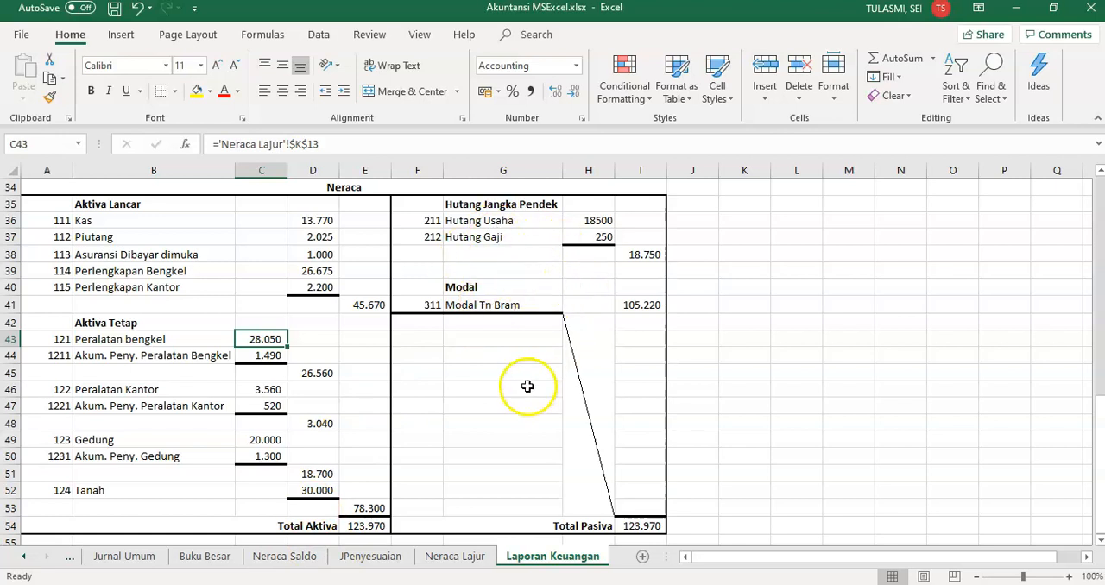
# Clear the Modal amount in I41 of the balance sheet and re-enter it as =D31, the ending capital
pyautogui.click(464, 287)
pyautogui.click(468, 307)
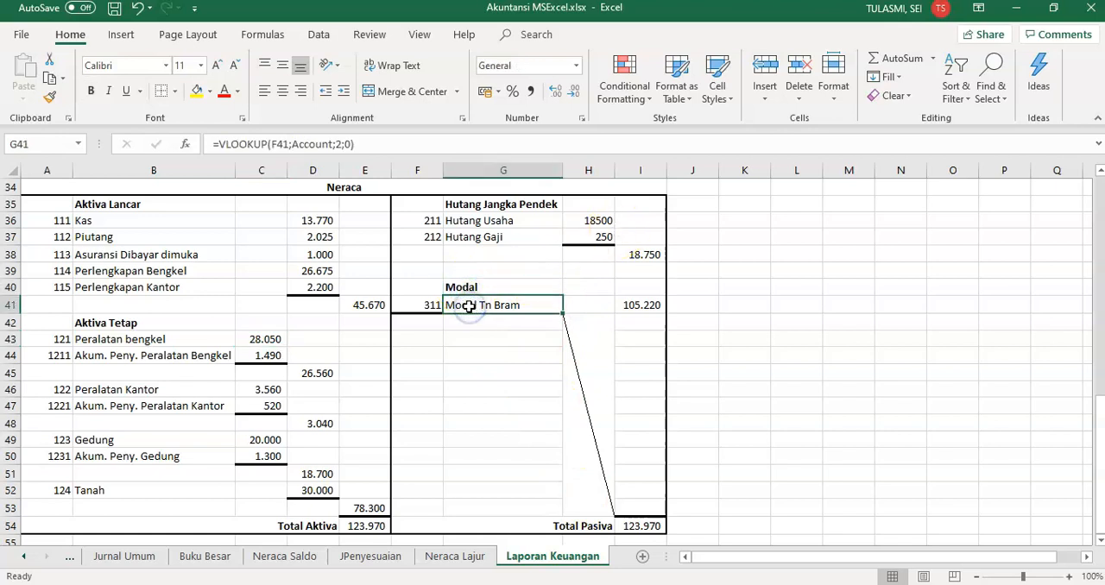
pyautogui.click(642, 310)
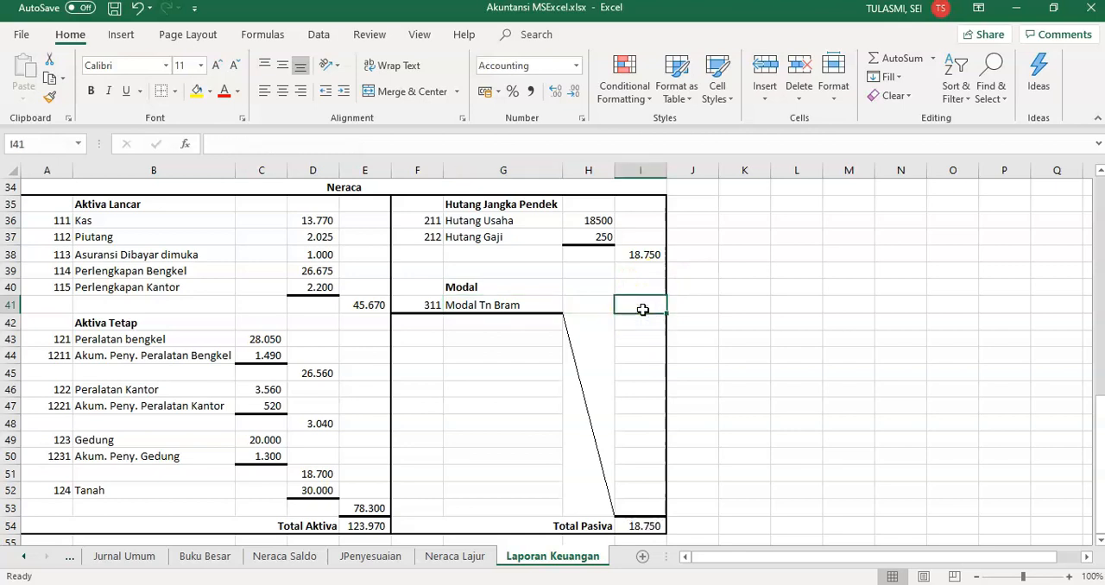
pyautogui.moveTo(1094, 426); pyautogui.dragTo(1100, 392)
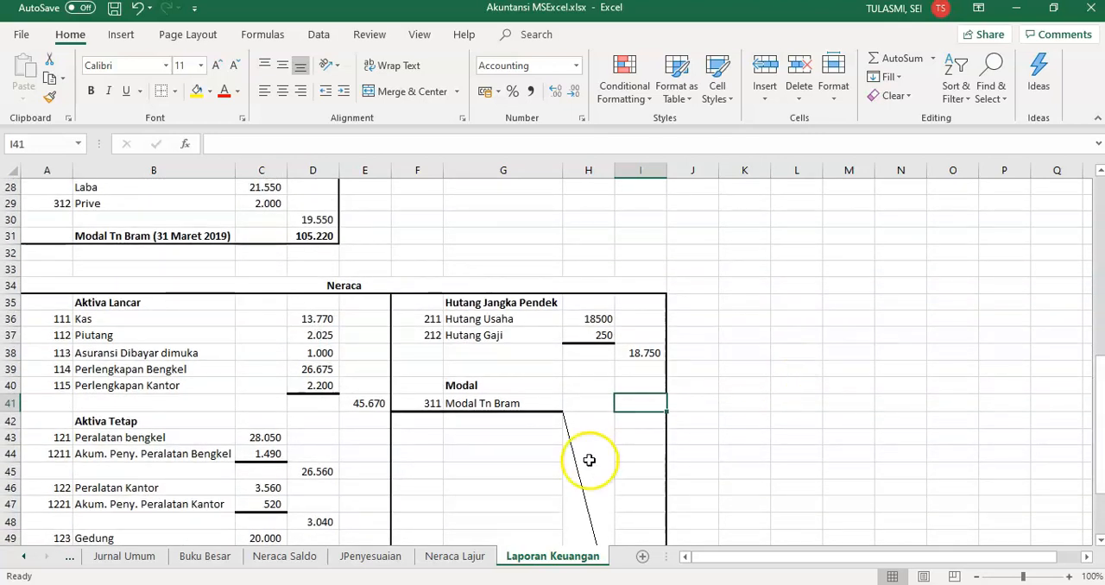
pyautogui.click(628, 403)
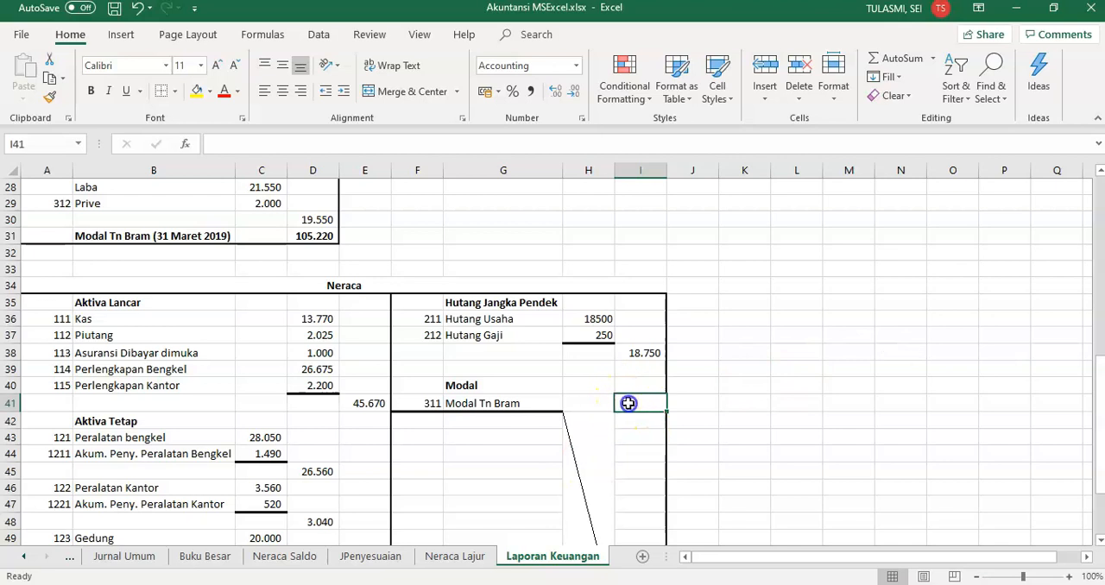
pyautogui.write('=')
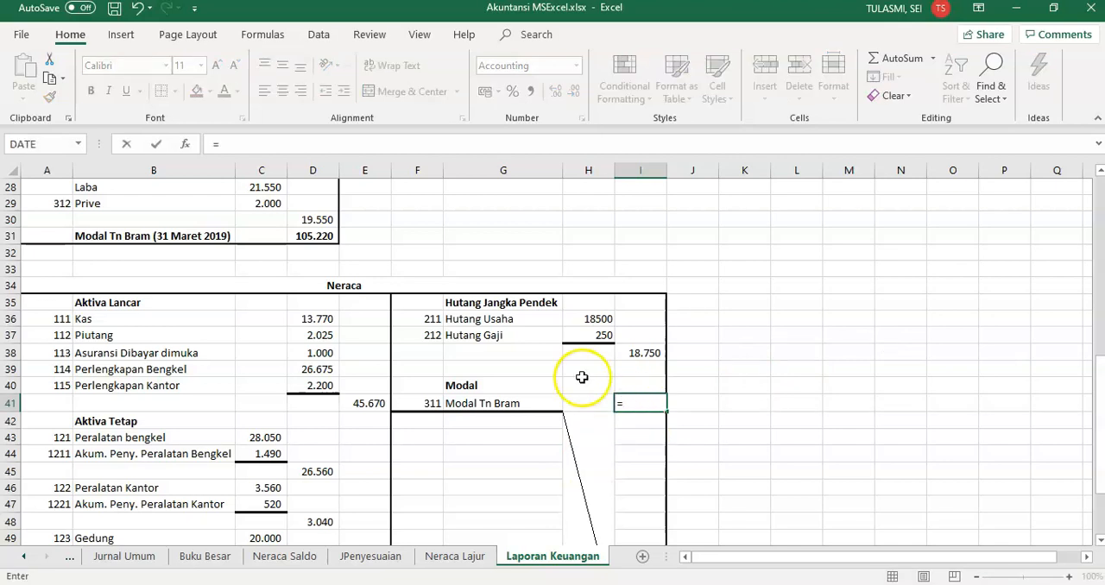
pyautogui.click(329, 233)
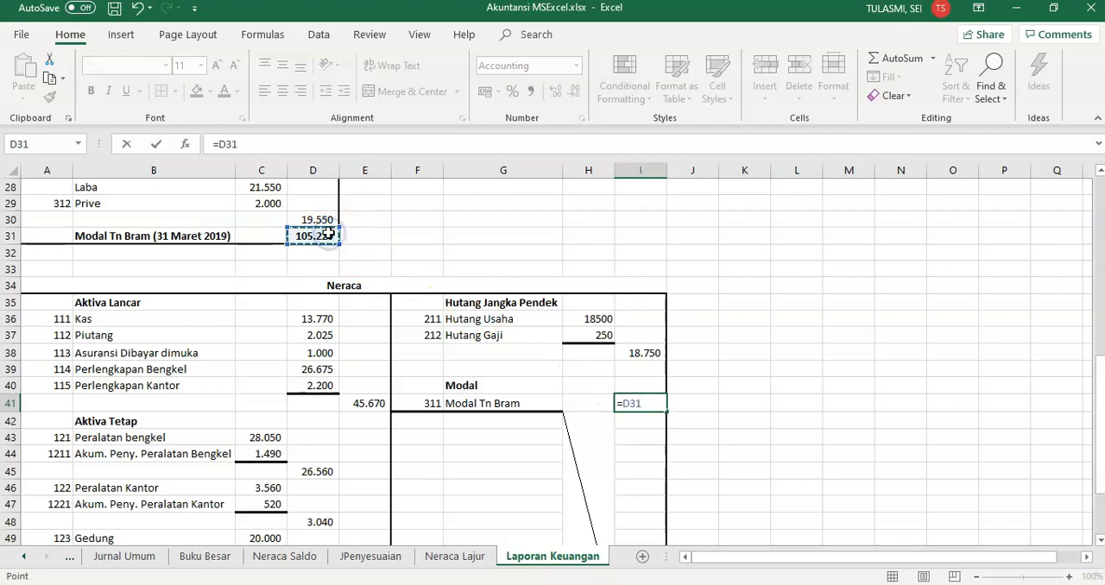
pyautogui.press('Return')
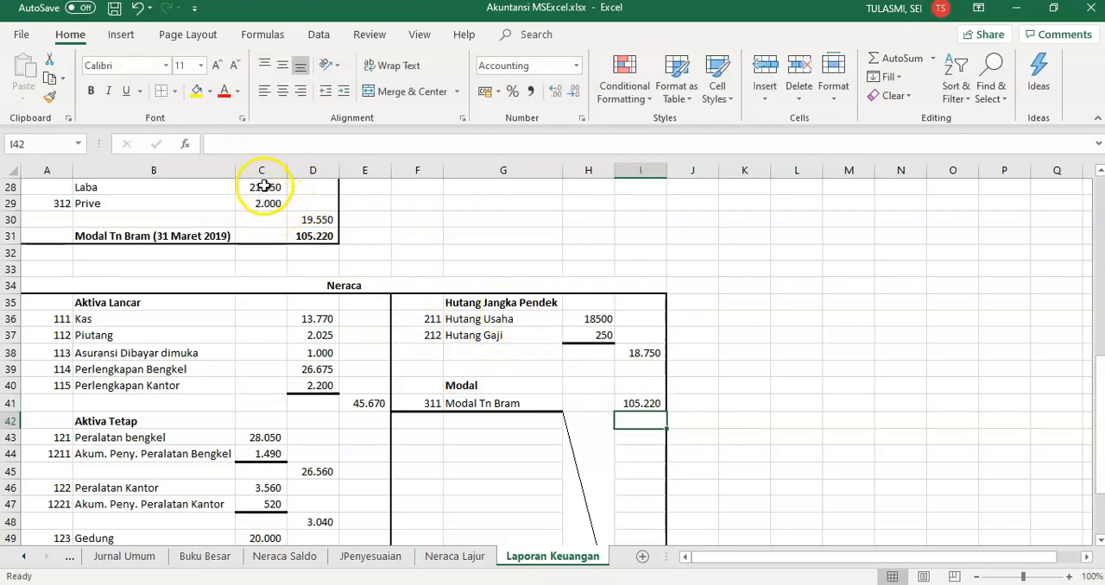
# Compare the Total Aktiva formula in E54 with the Total Pasiva formula in I54, then return to the report's heading
pyautogui.moveTo(1098, 406); pyautogui.dragTo(1098, 414)
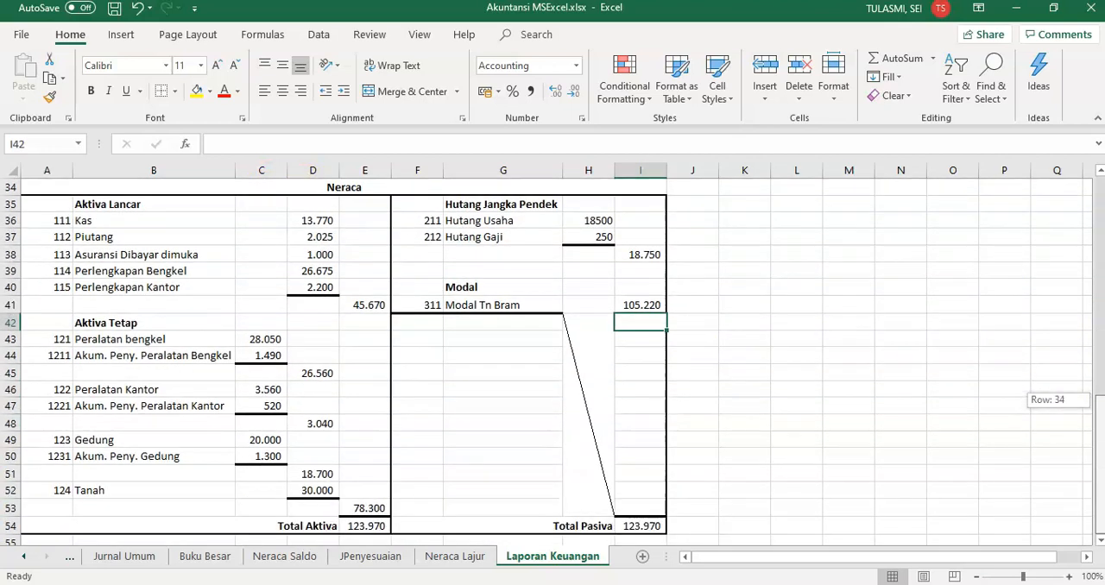
pyautogui.click(367, 528)
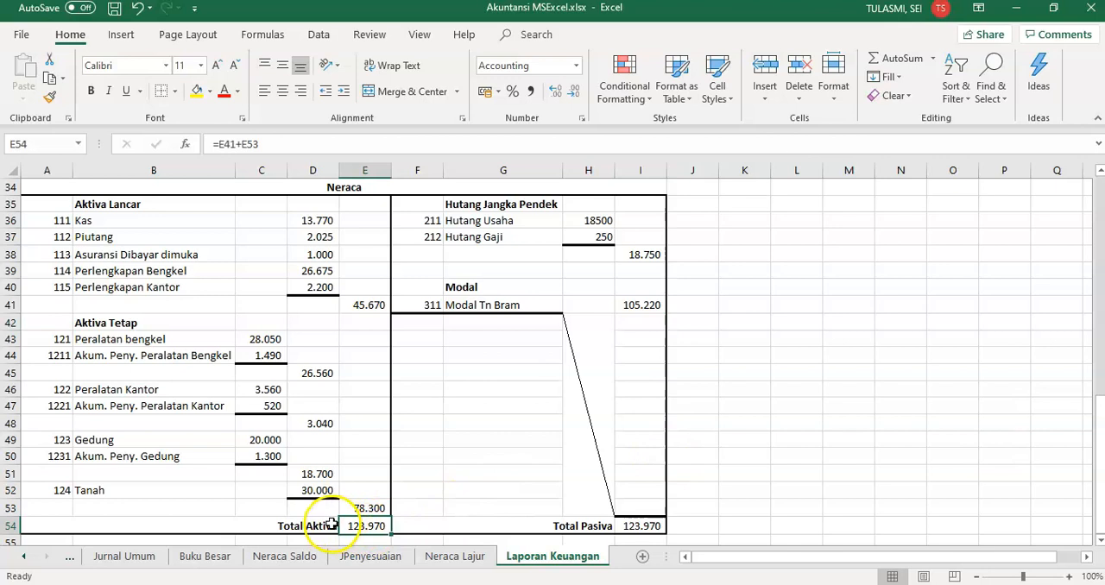
pyautogui.click(660, 528)
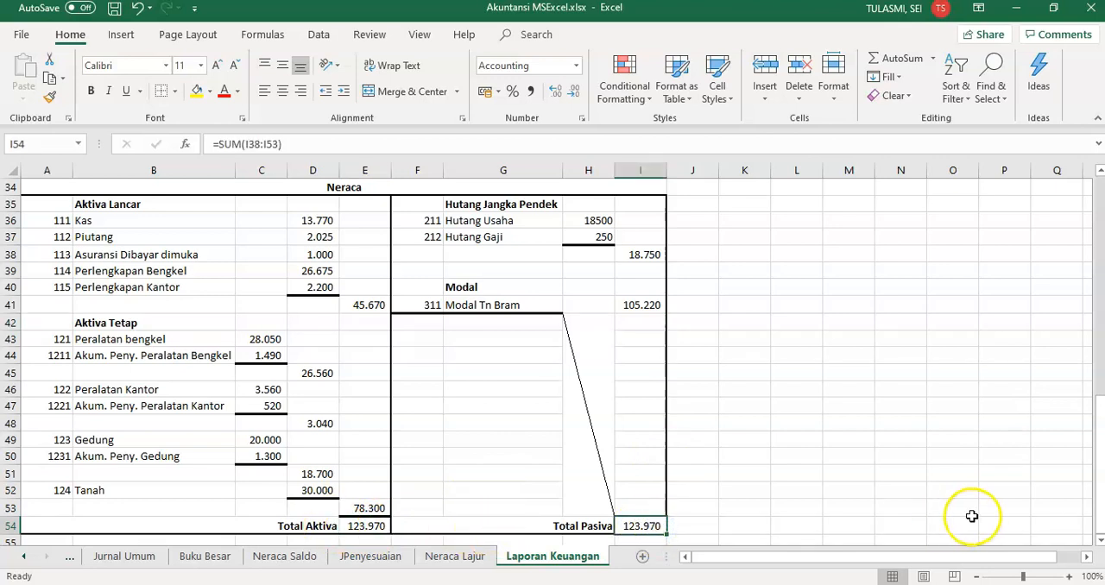
pyautogui.moveTo(1098, 510); pyautogui.dragTo(1084, 249)
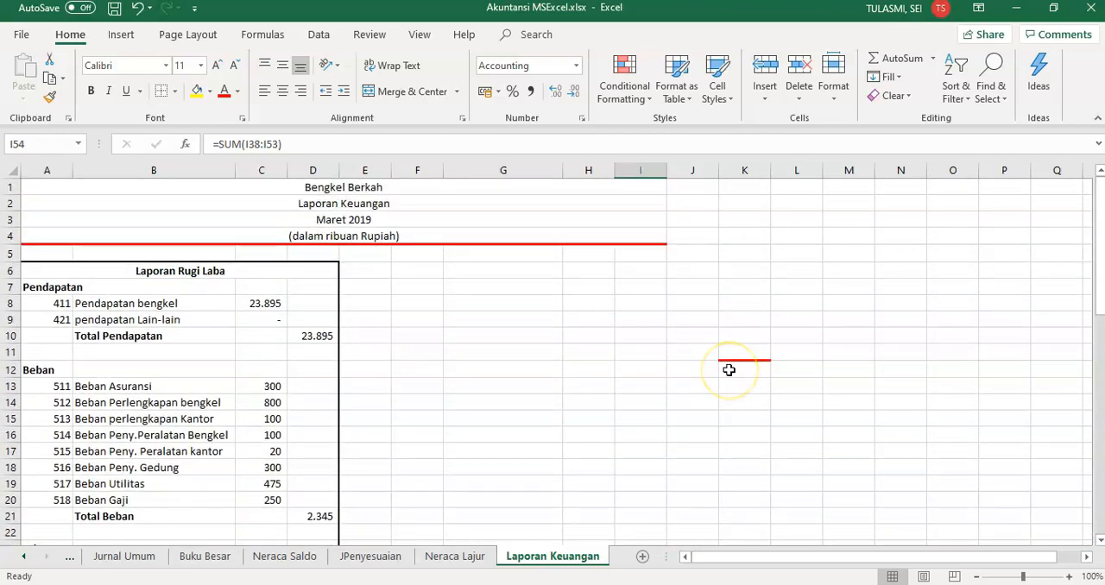